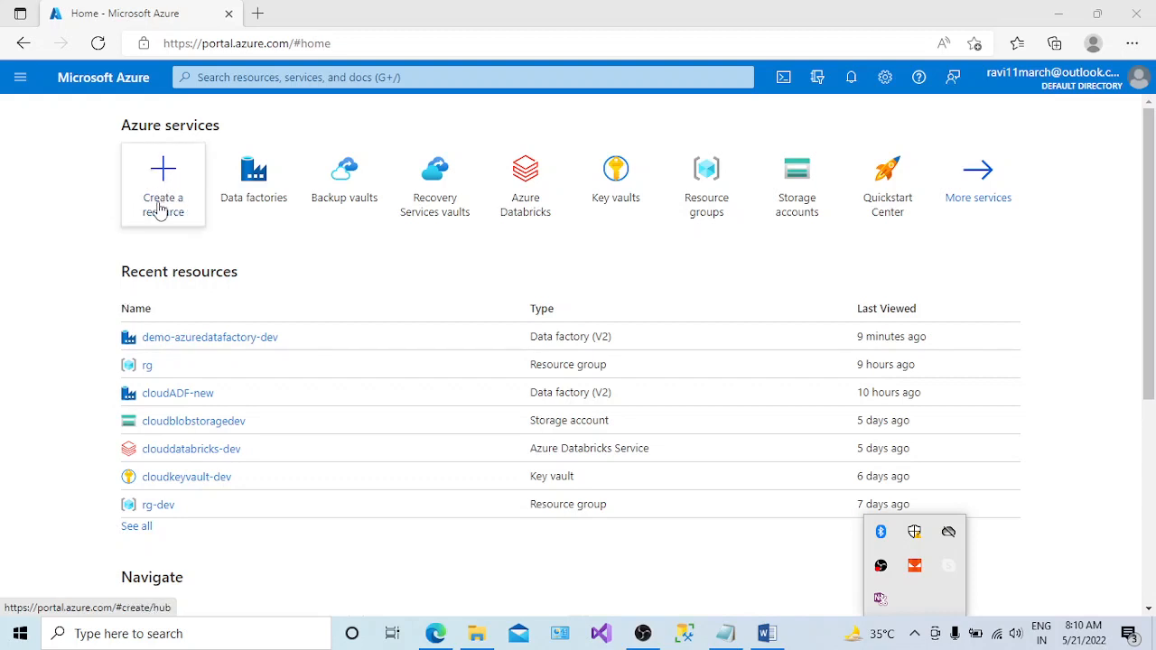
- Find Data Factory by searching the marketplace for "data factory" and start creating a new one
{"action": "left_click", "coordinate": [162, 211]}
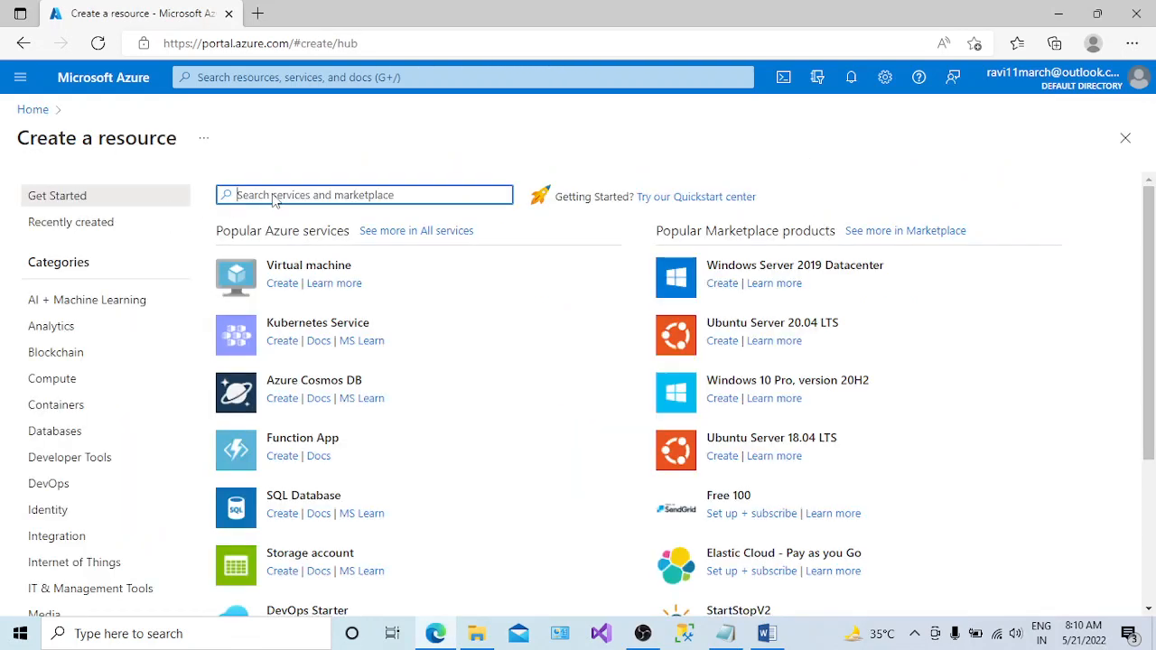
{"action": "type", "text": "data"}
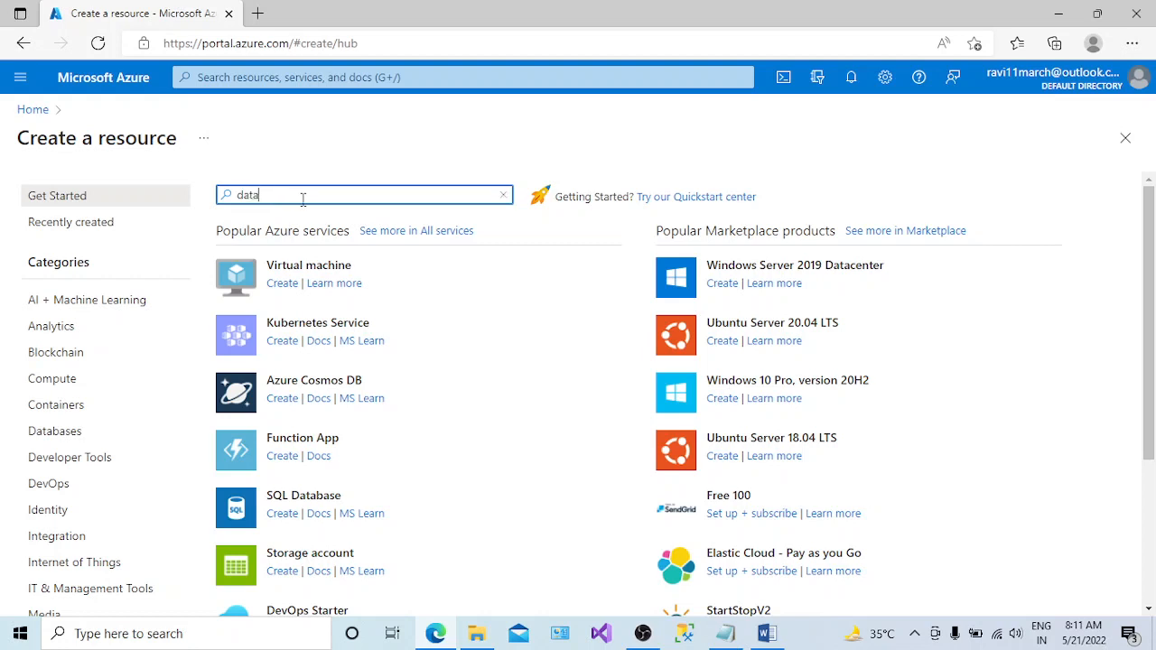
{"action": "type", "text": " fact"}
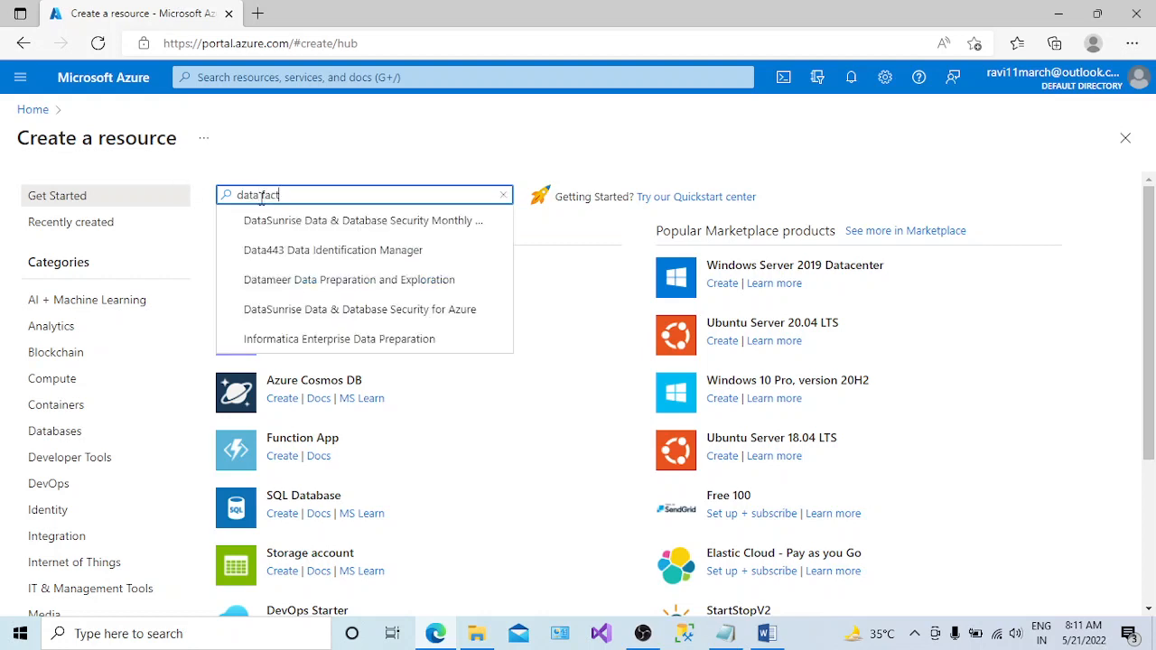
{"action": "type", "text": "oyr"}
{"action": "key", "text": "BackSpace"}
{"action": "key", "text": "BackSpace"}
{"action": "type", "text": "ry"}
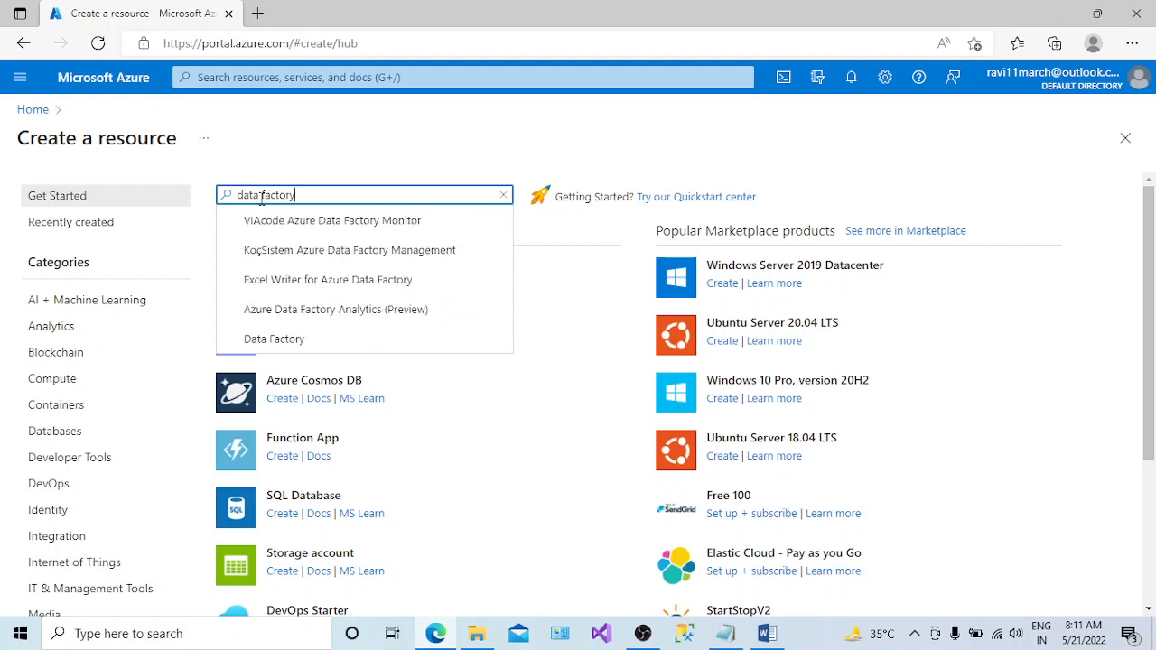
{"action": "left_click", "coordinate": [273, 342]}
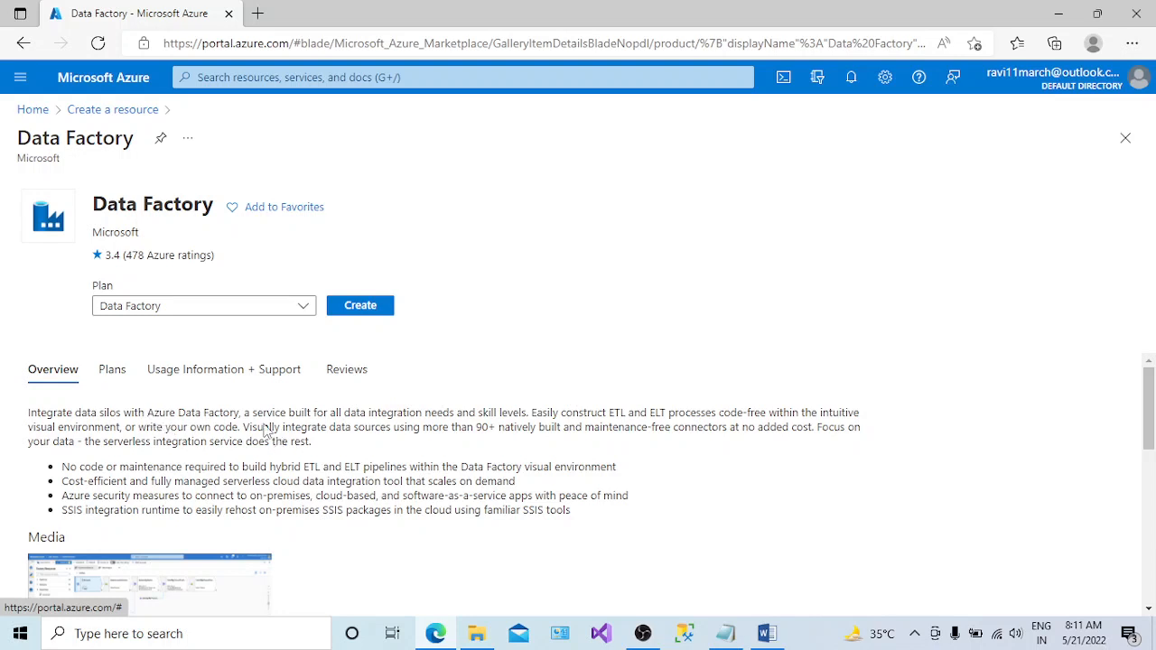
{"action": "left_click_drag", "start_coordinate": [73, 413], "coordinate": [276, 442]}
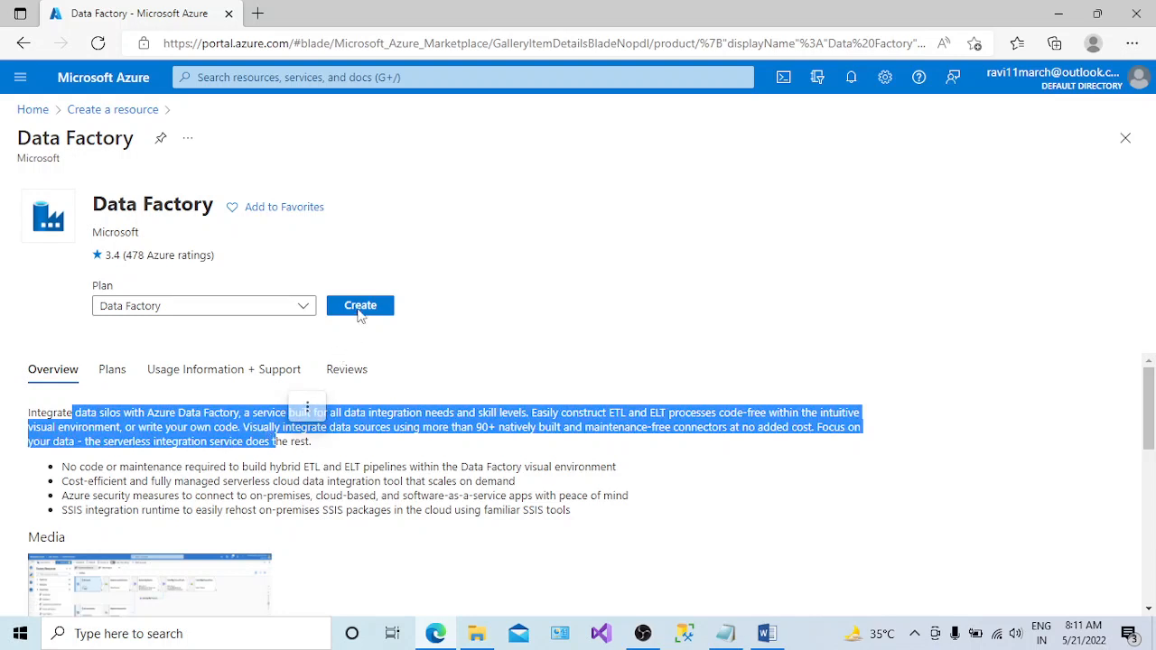
{"action": "left_click", "coordinate": [360, 306]}
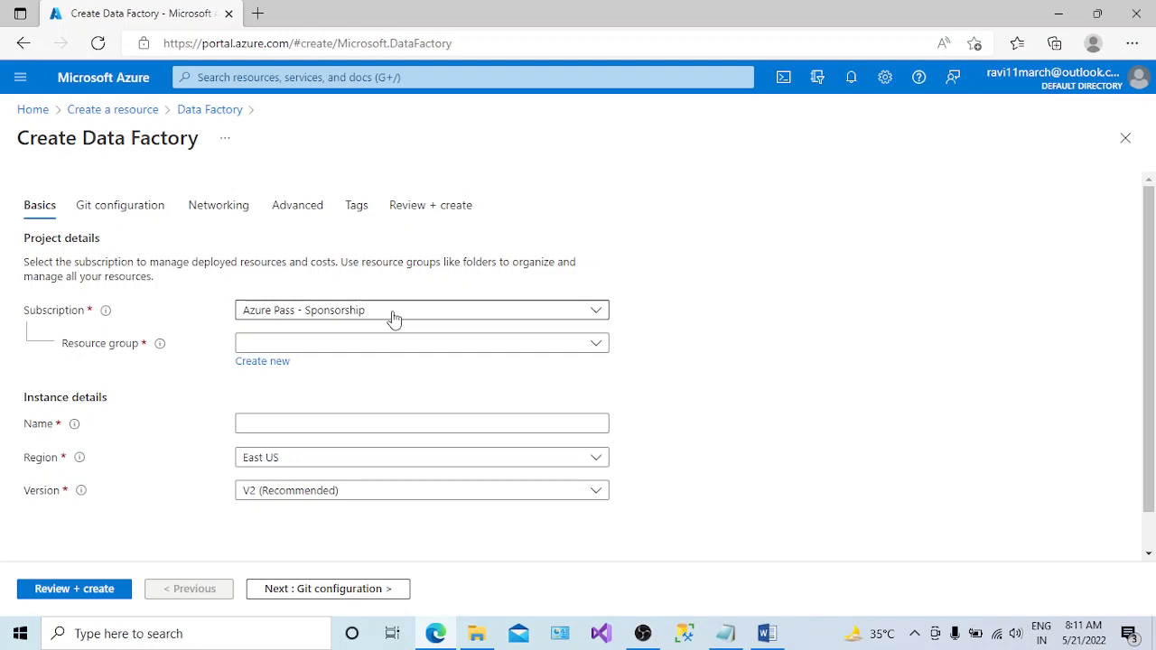
- Create a new resource group named cloud-rg for the data factory
{"action": "left_click", "coordinate": [276, 365]}
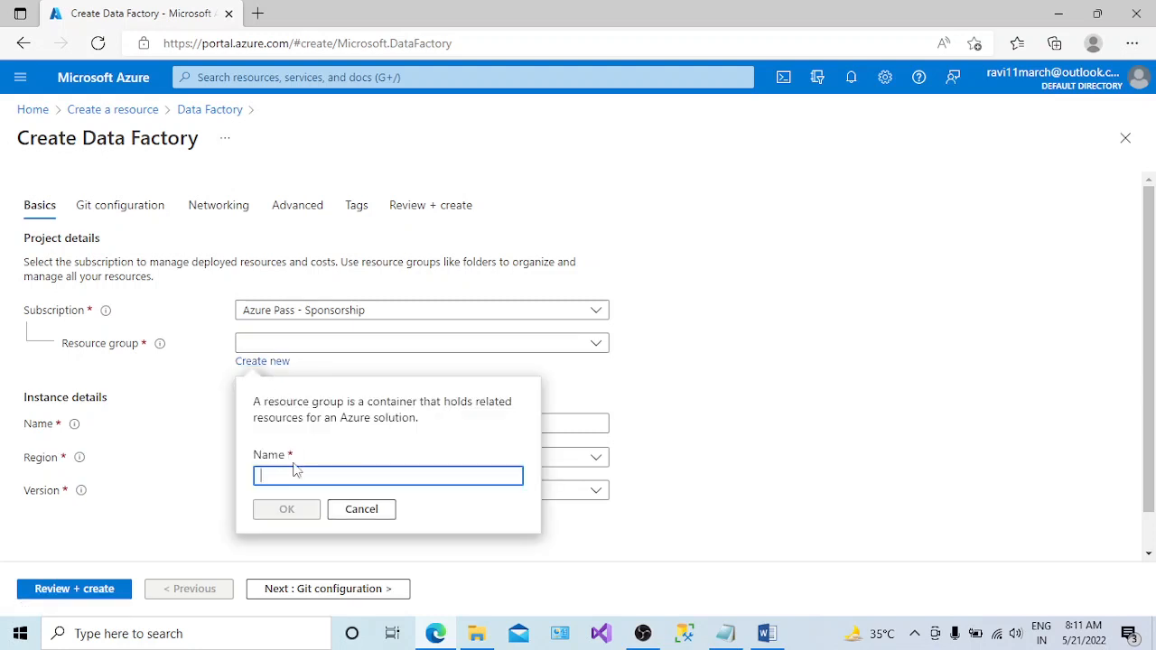
{"action": "type", "text": "cloud"}
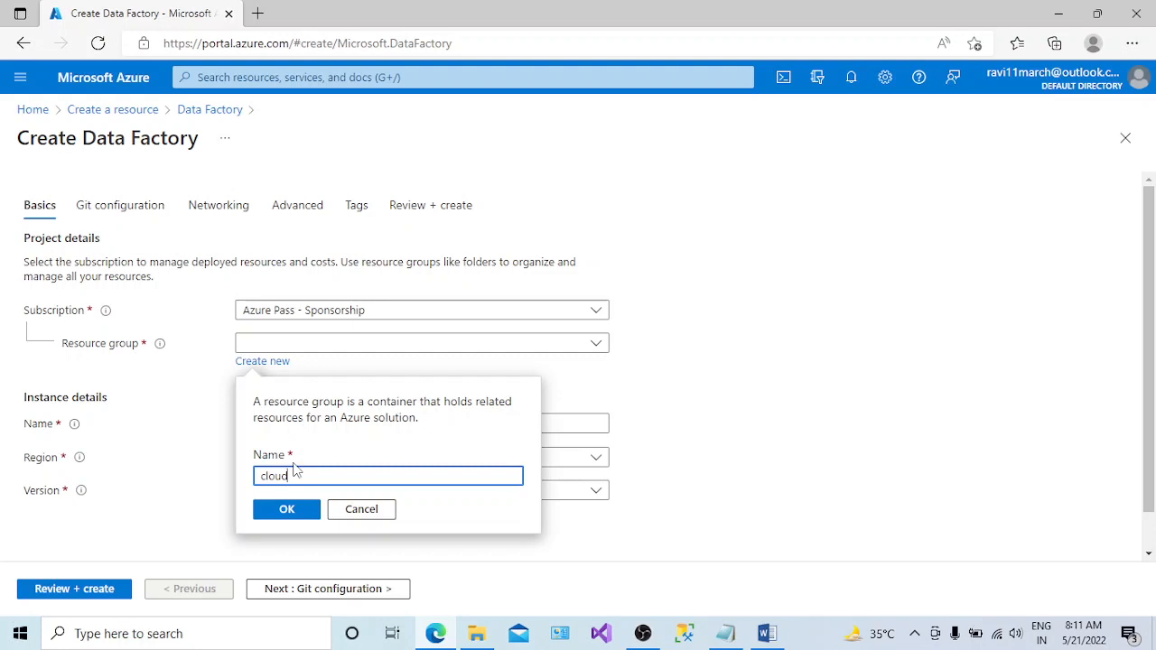
{"action": "type", "text": "-rg"}
{"action": "left_click", "coordinate": [289, 511]}
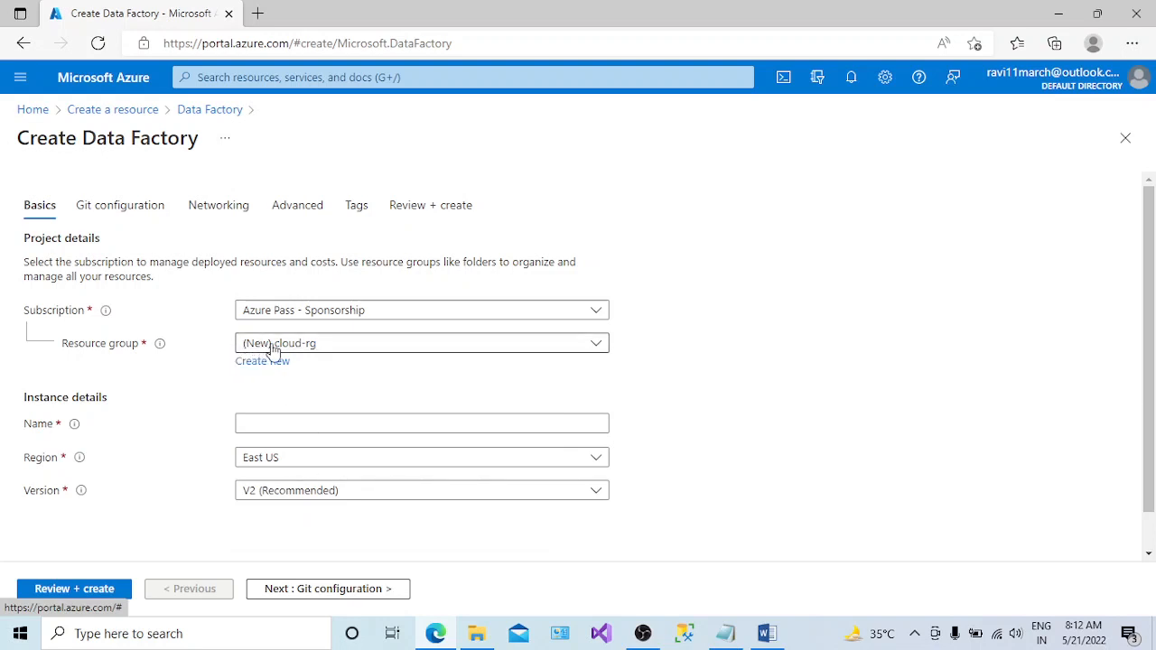
{"action": "left_click", "coordinate": [914, 634]}
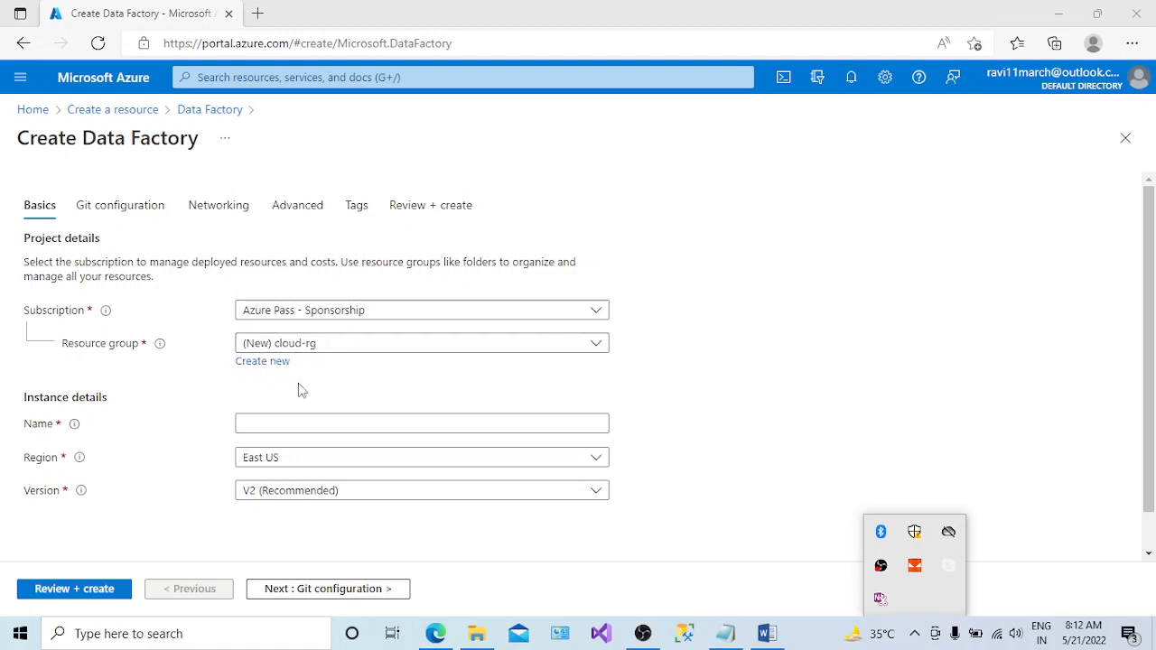
- Name the data factory instance cloudazuredatafactory-dev
{"action": "left_click", "coordinate": [268, 421]}
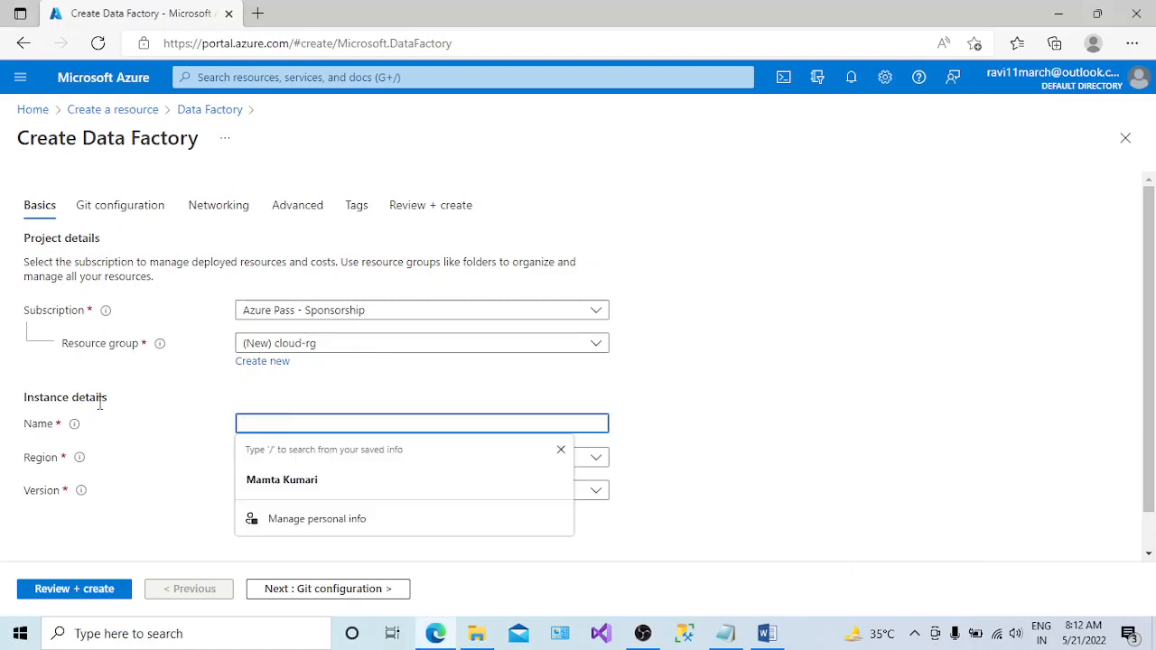
{"action": "left_click_drag", "start_coordinate": [112, 404], "coordinate": [42, 409]}
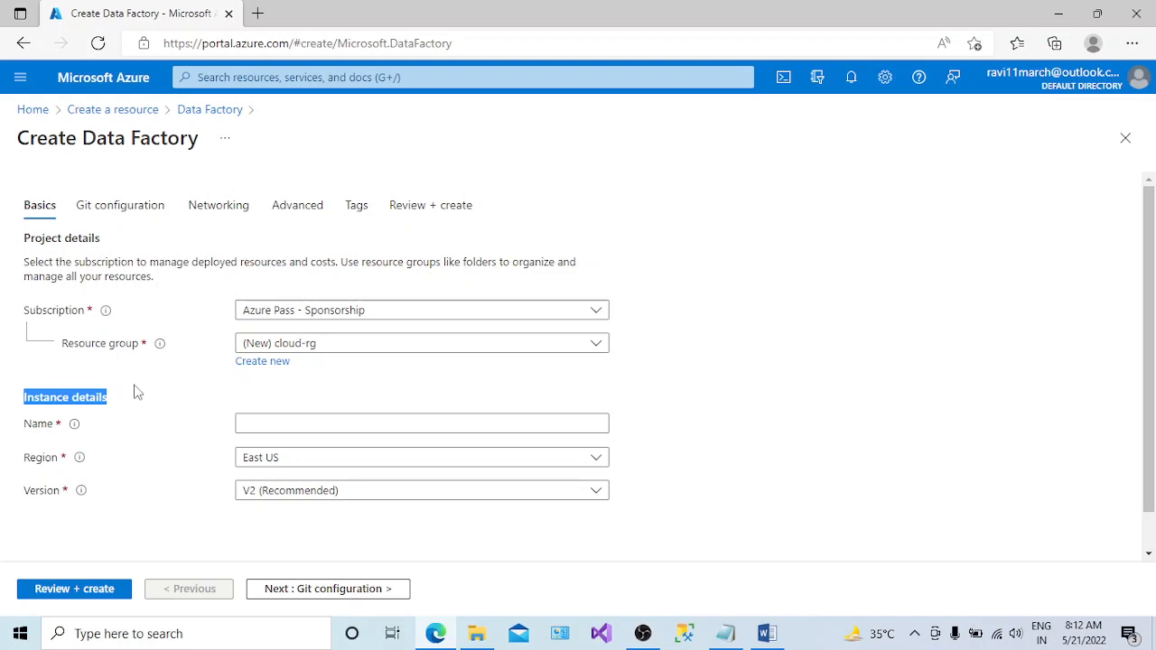
{"action": "left_click", "coordinate": [279, 423]}
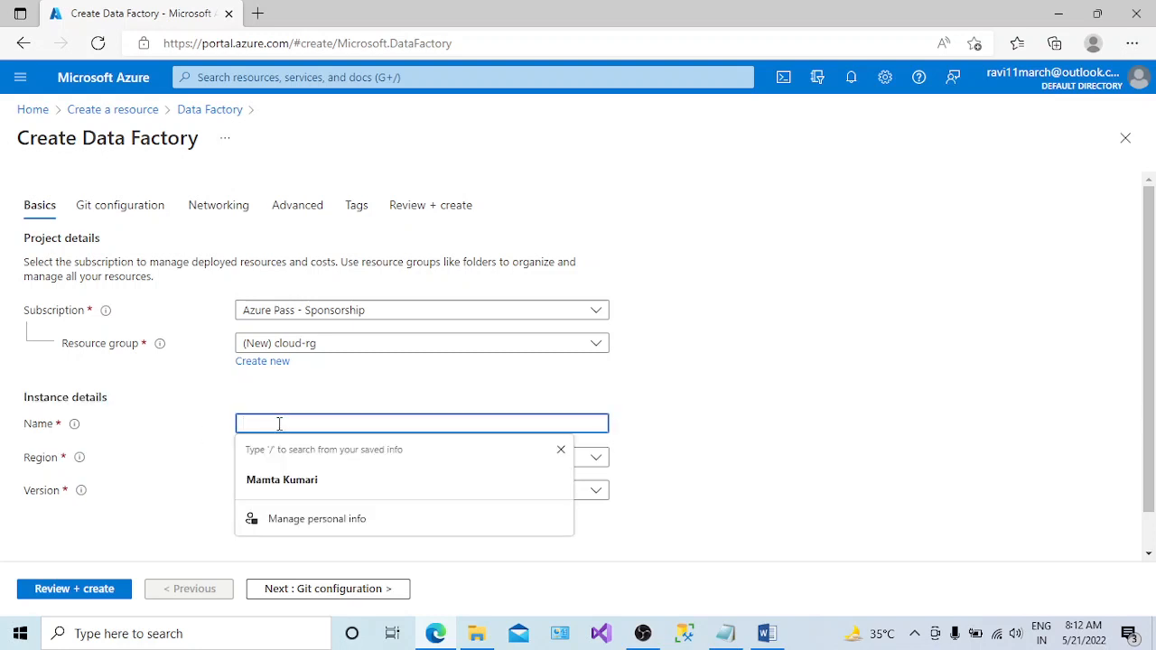
{"action": "type", "text": "clou"}
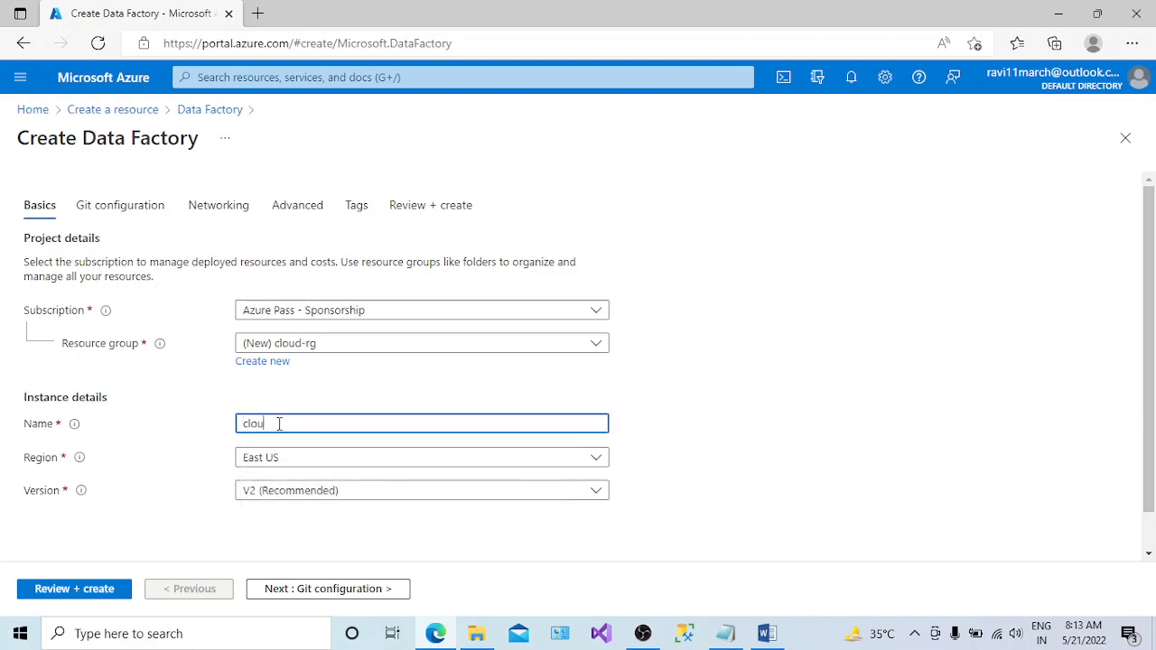
{"action": "type", "text": "dazuredatafactory-de"}
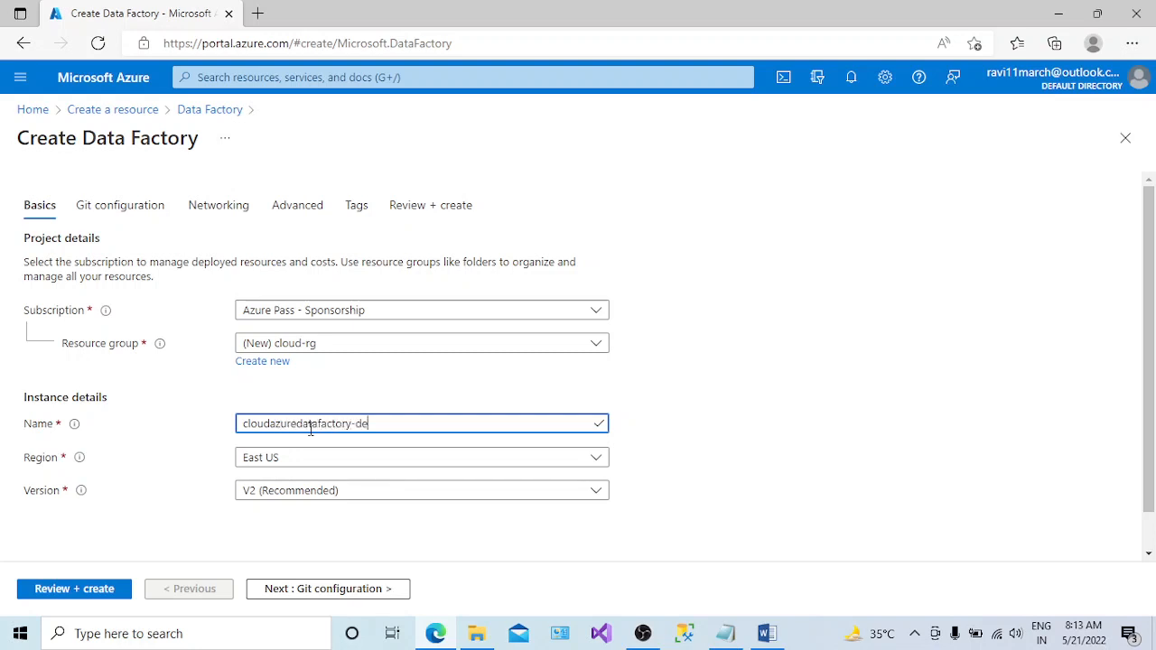
{"action": "type", "text": "v"}
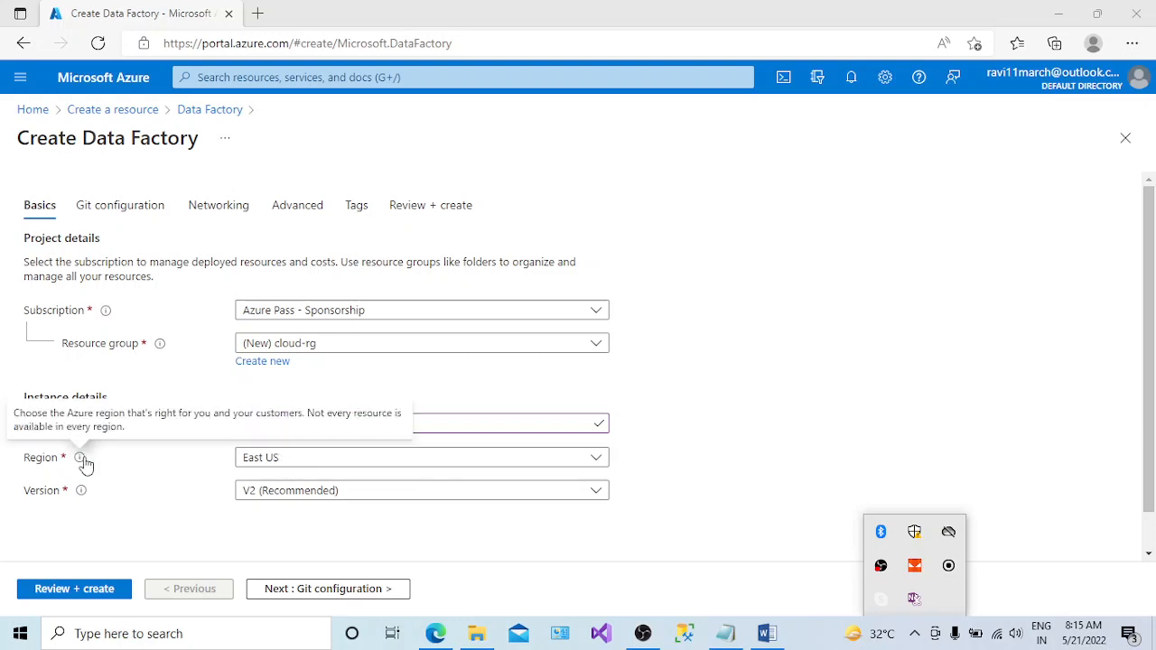
- Keep East US as the region and choose V2 (Recommended) as the data factory version
{"action": "mouse_move", "coordinate": [84, 462]}
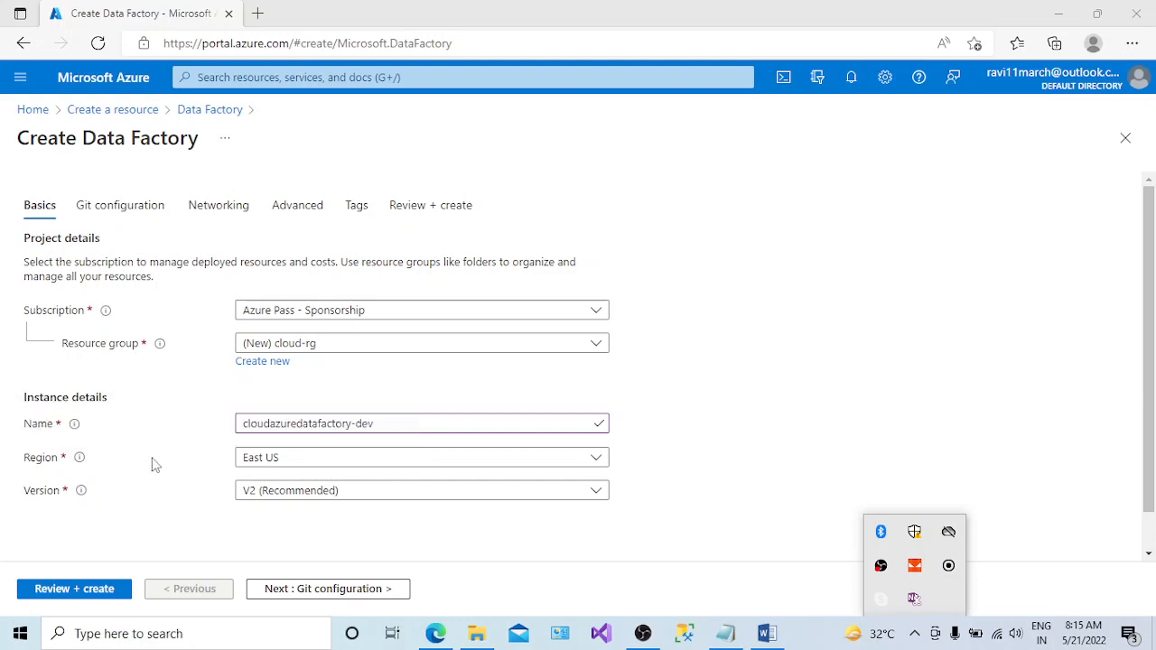
{"action": "left_click", "coordinate": [299, 467]}
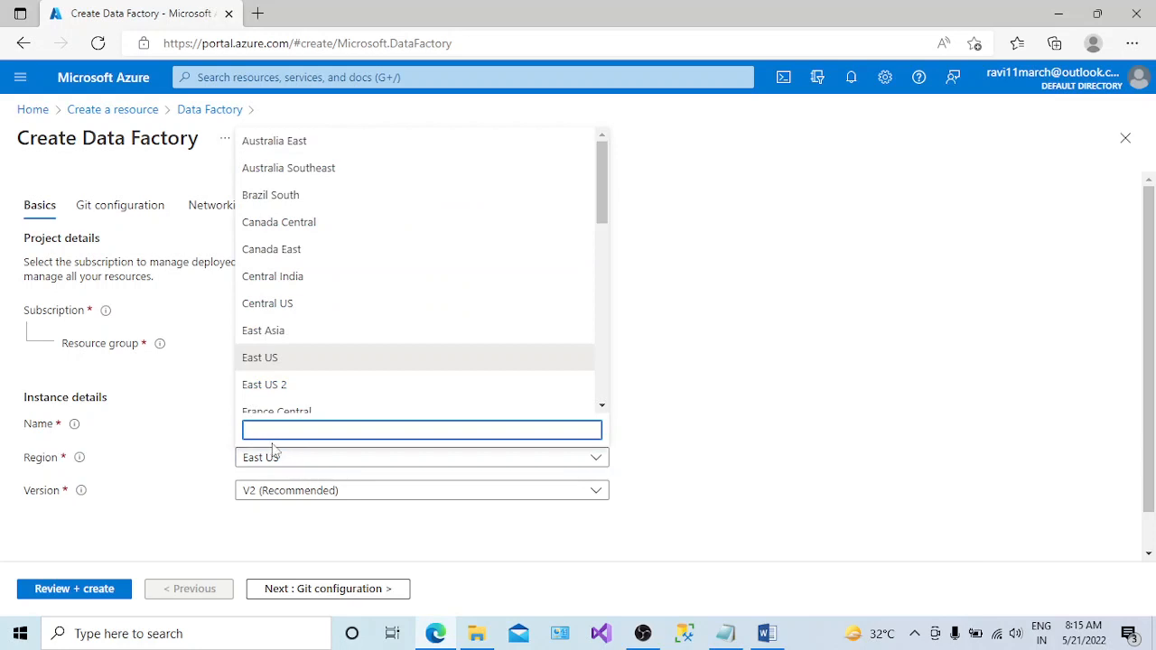
{"action": "left_click", "coordinate": [202, 456]}
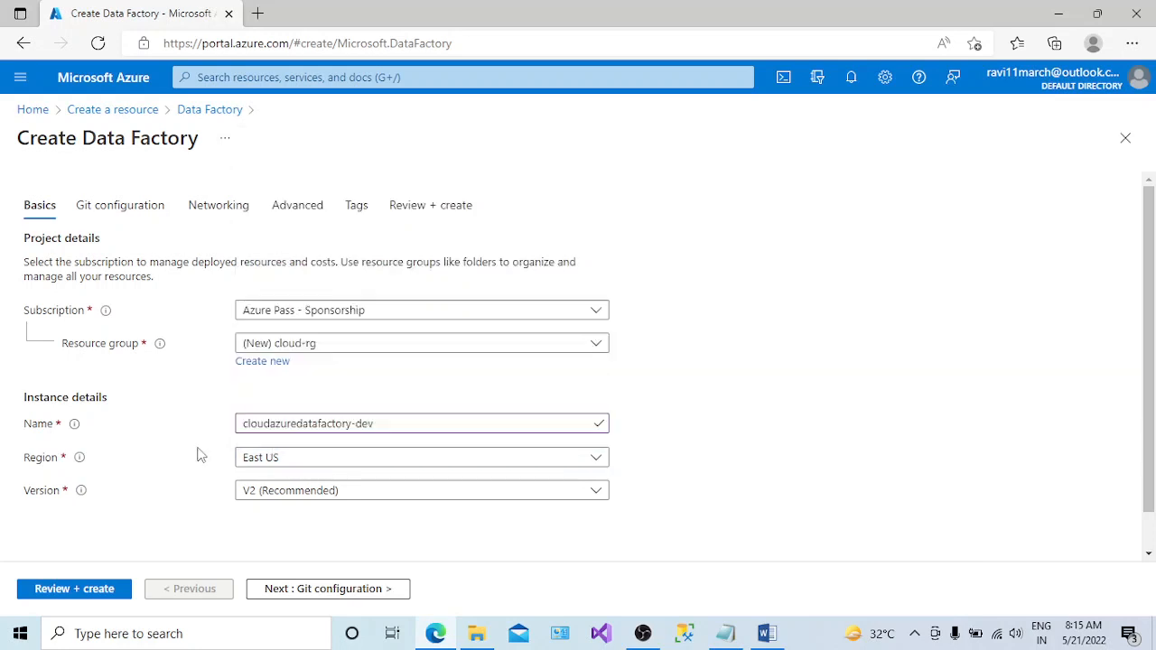
{"action": "left_click", "coordinate": [324, 495]}
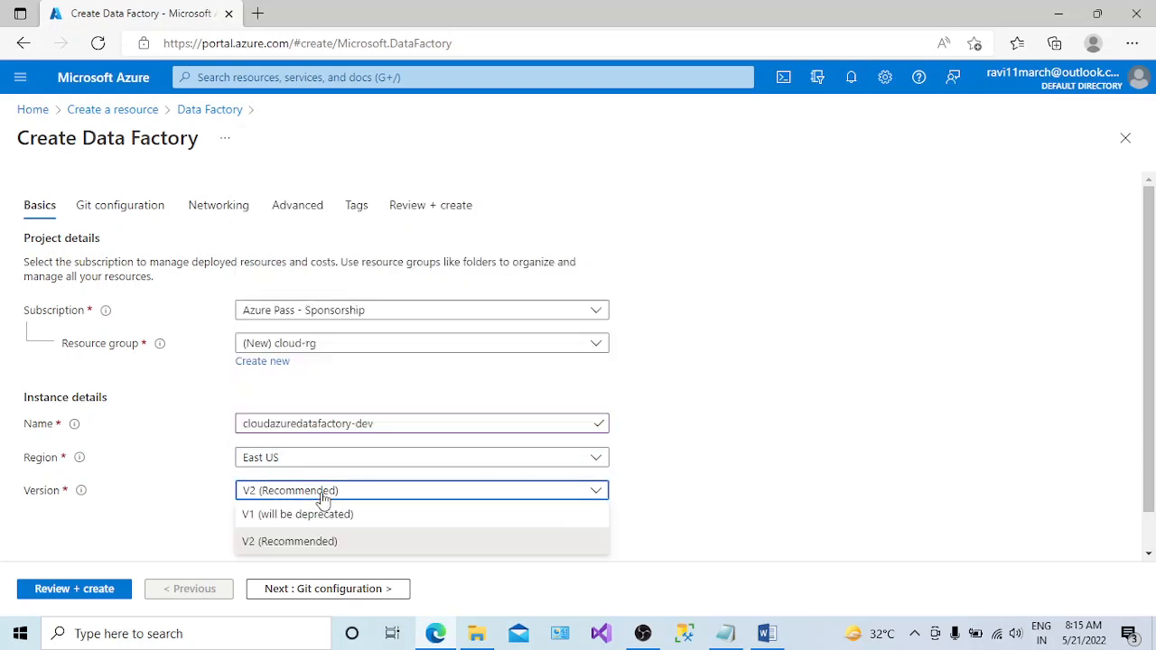
{"action": "left_click", "coordinate": [284, 543]}
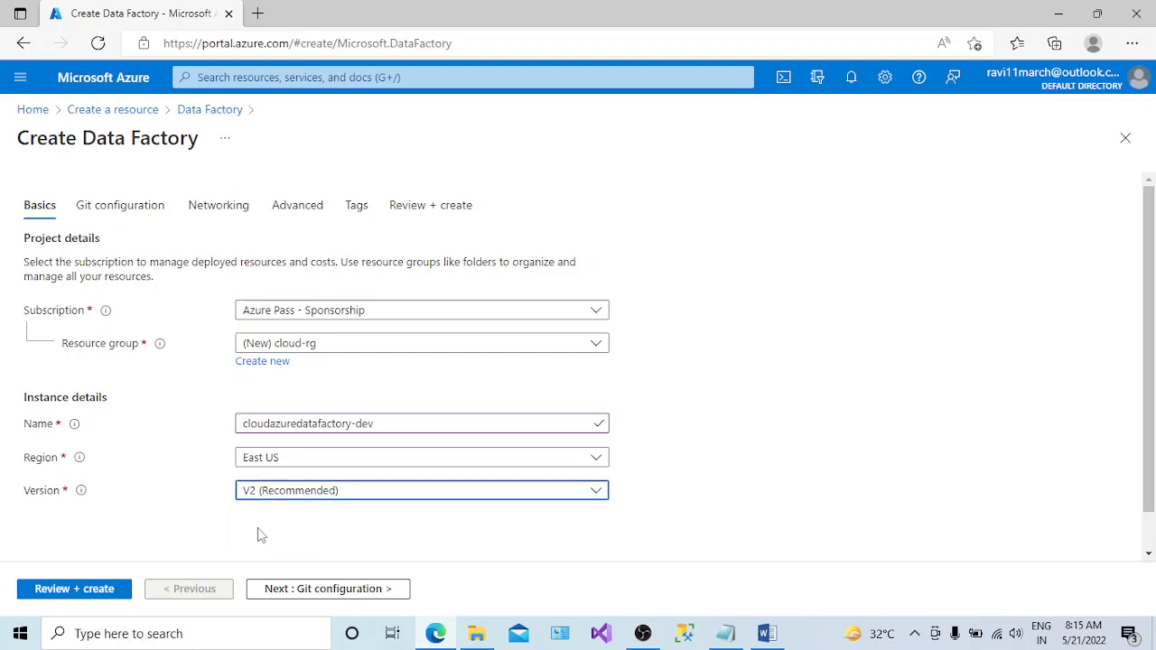
- Enable the "Configure Git later" option in the data factory's Git configuration
{"action": "left_click", "coordinate": [316, 596]}
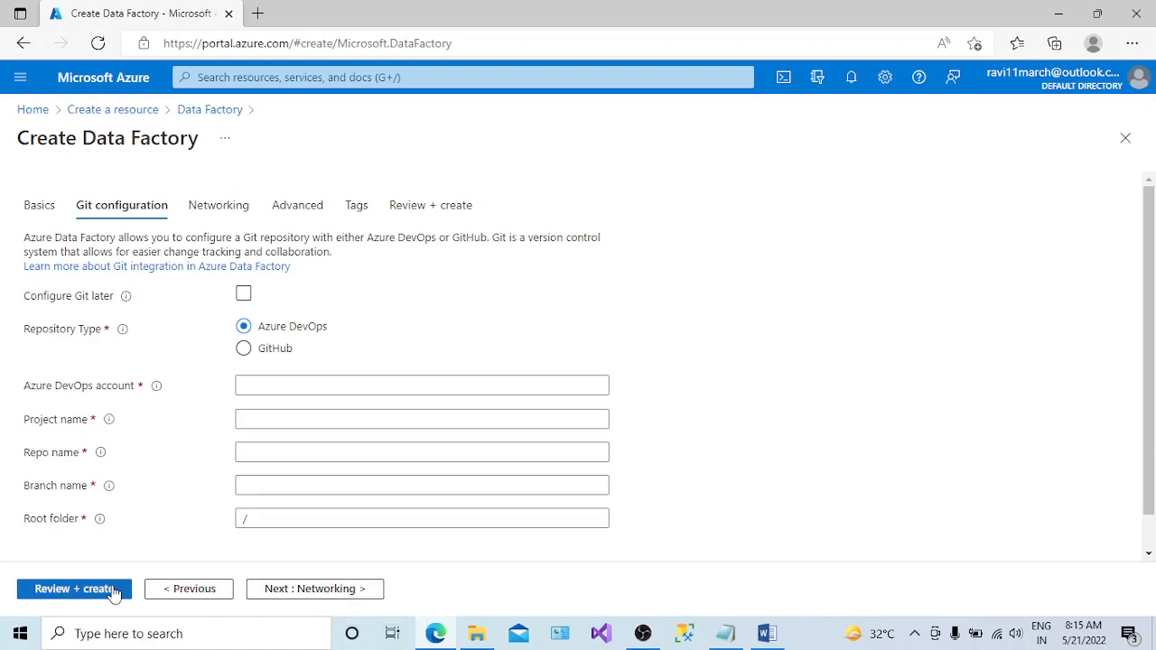
{"action": "left_click", "coordinate": [187, 589]}
{"action": "left_click", "coordinate": [283, 596]}
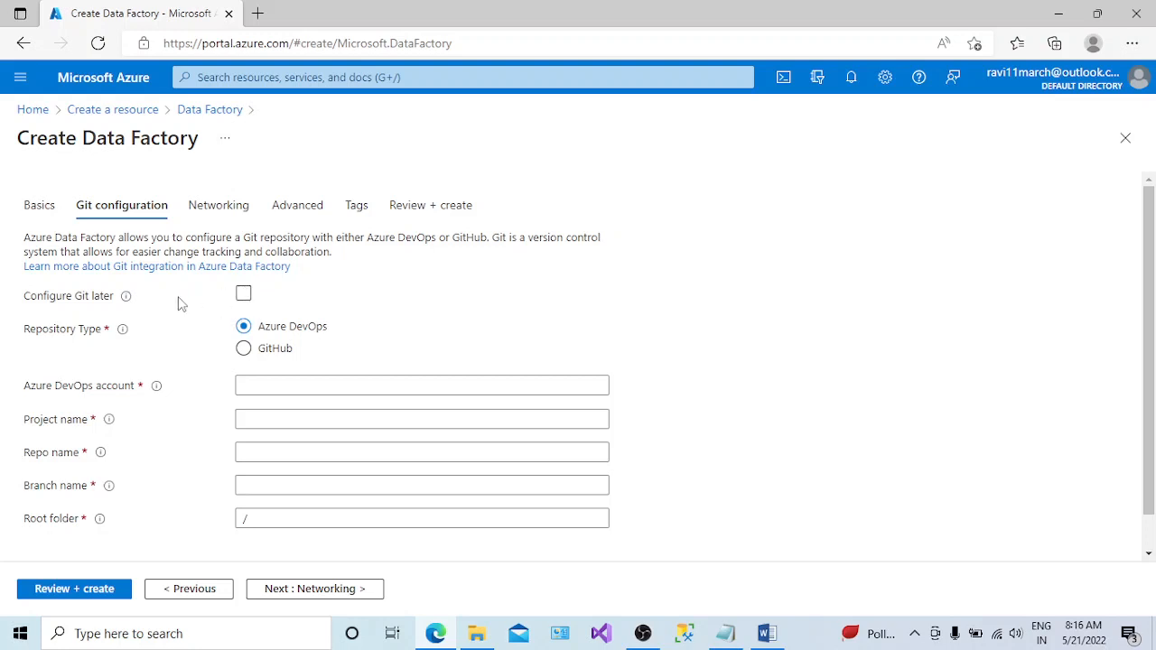
{"action": "left_click", "coordinate": [244, 295]}
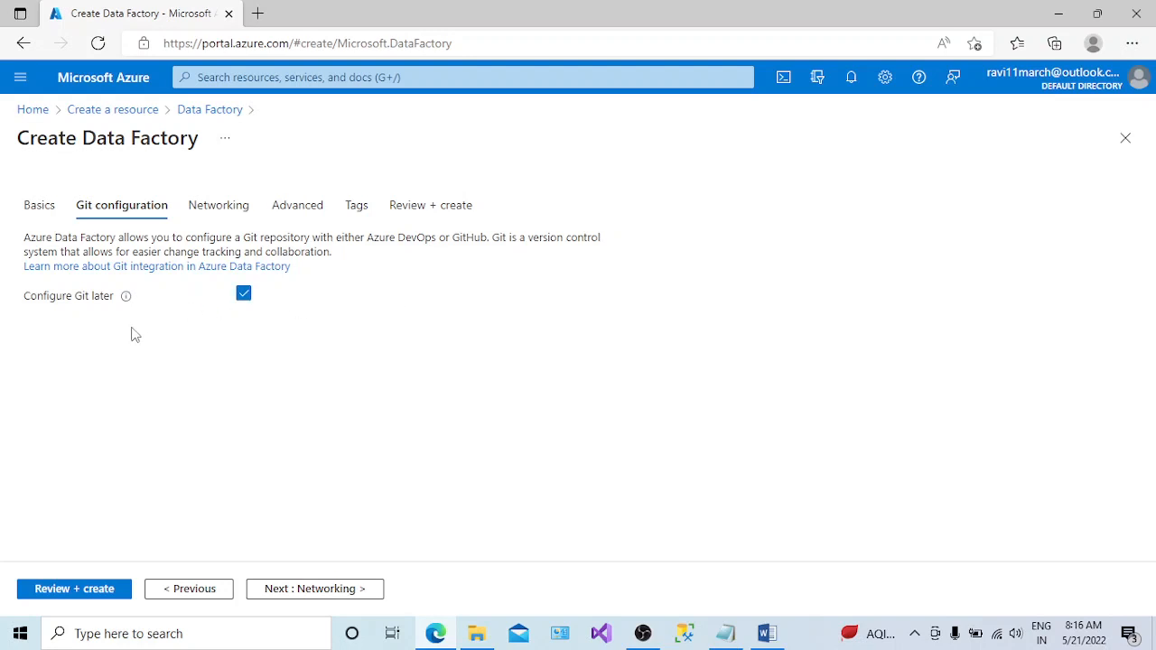
- Accept the default networking, encryption and tag settings and submit the data factory for creation
{"action": "left_click", "coordinate": [307, 599]}
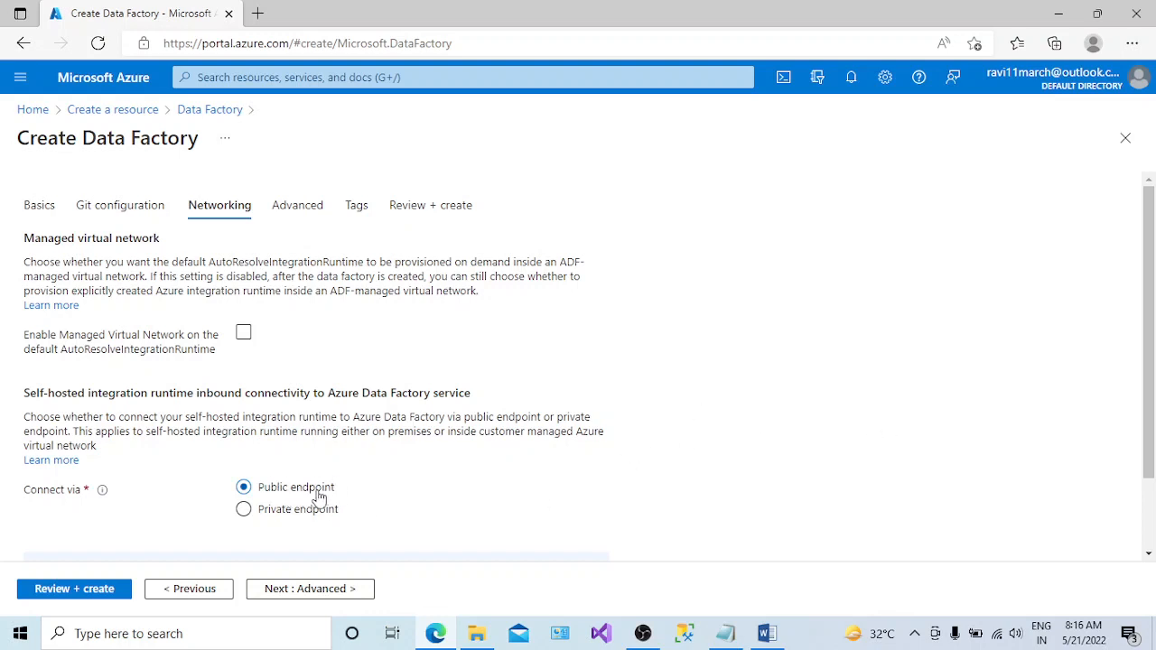
{"action": "left_click", "coordinate": [327, 589]}
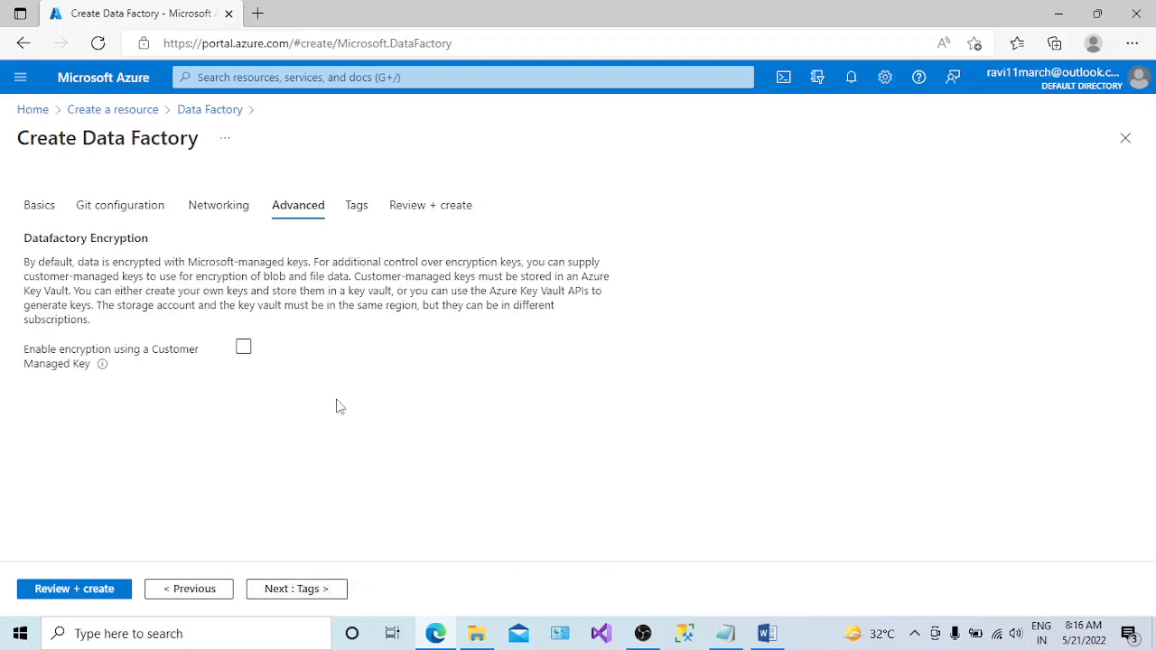
{"action": "left_click", "coordinate": [309, 589]}
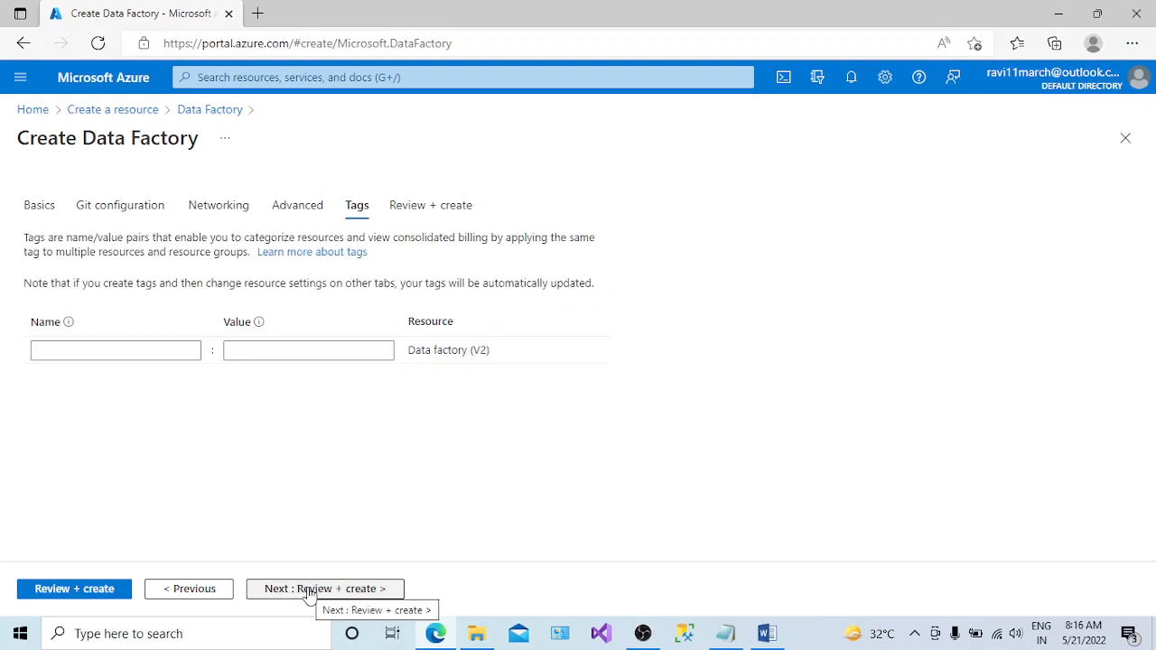
{"action": "left_click", "coordinate": [309, 589]}
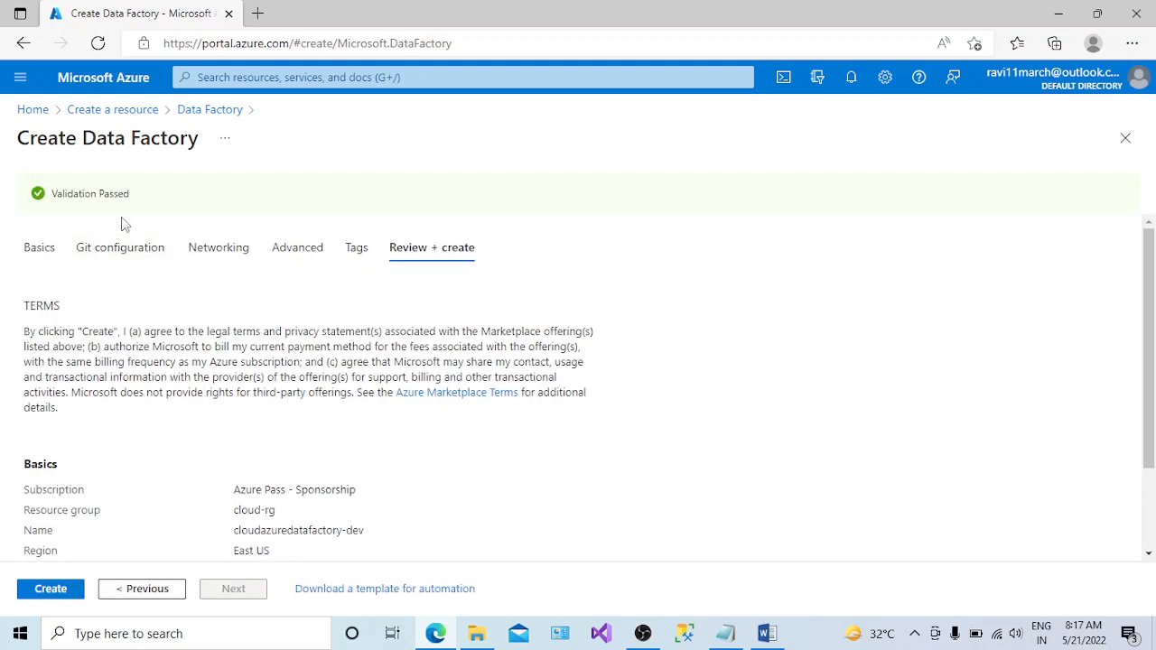
{"action": "left_click", "coordinate": [65, 592]}
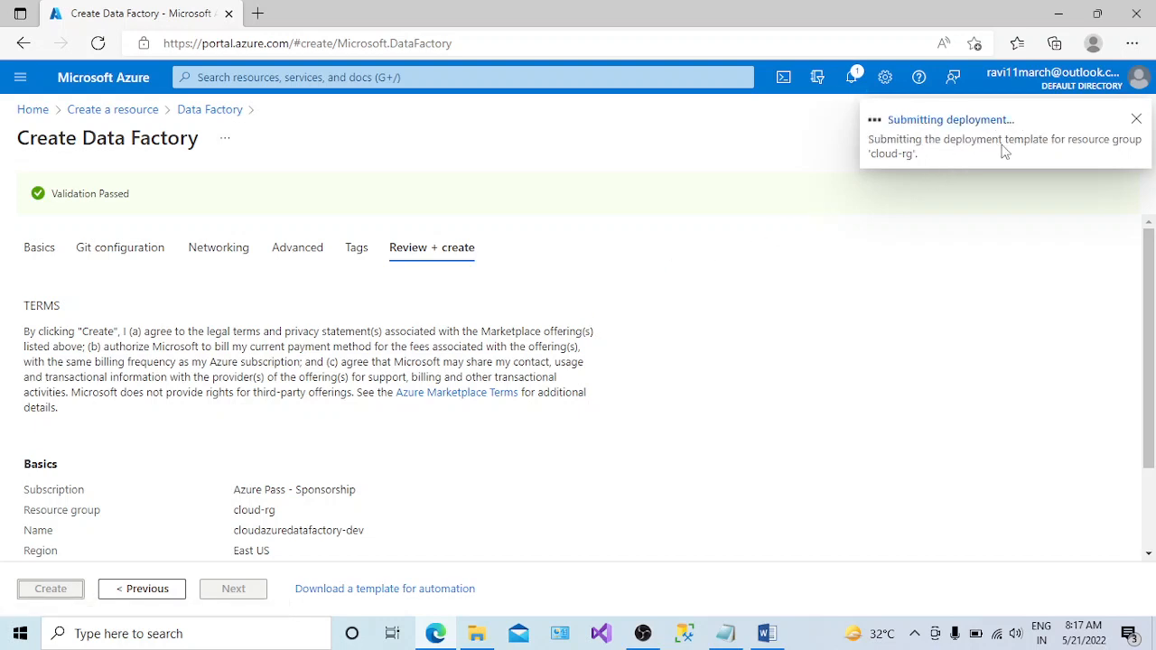
- Check the deployment notification and expand the deployment details of the data factory
{"action": "left_click", "coordinate": [848, 90]}
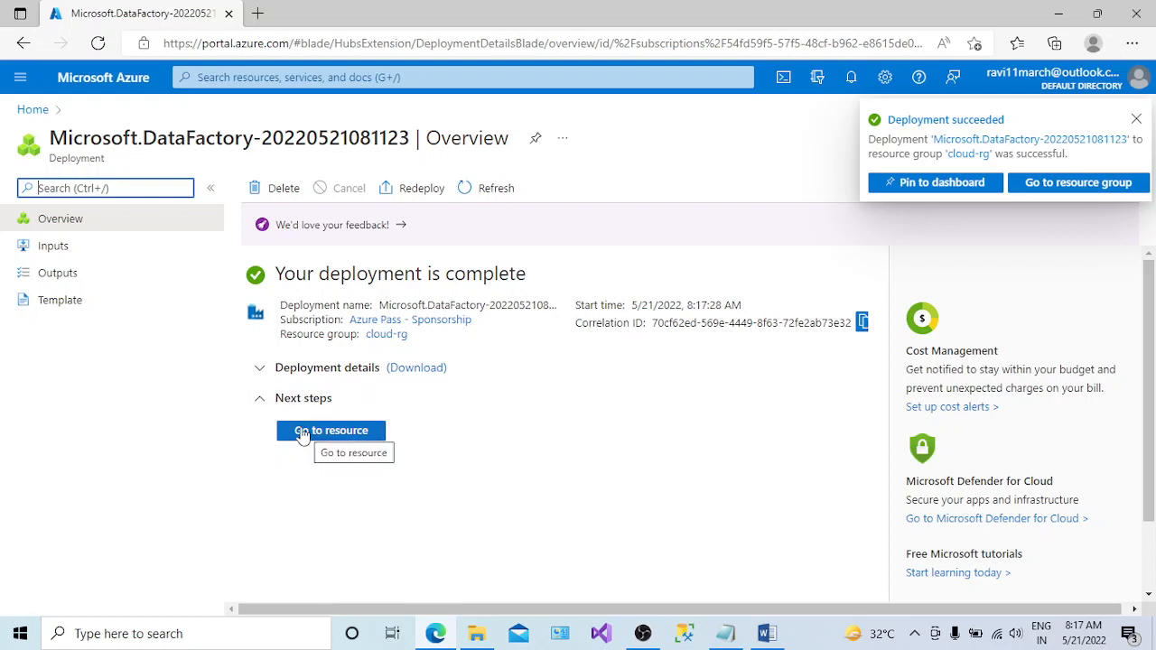
{"action": "left_click", "coordinate": [260, 370]}
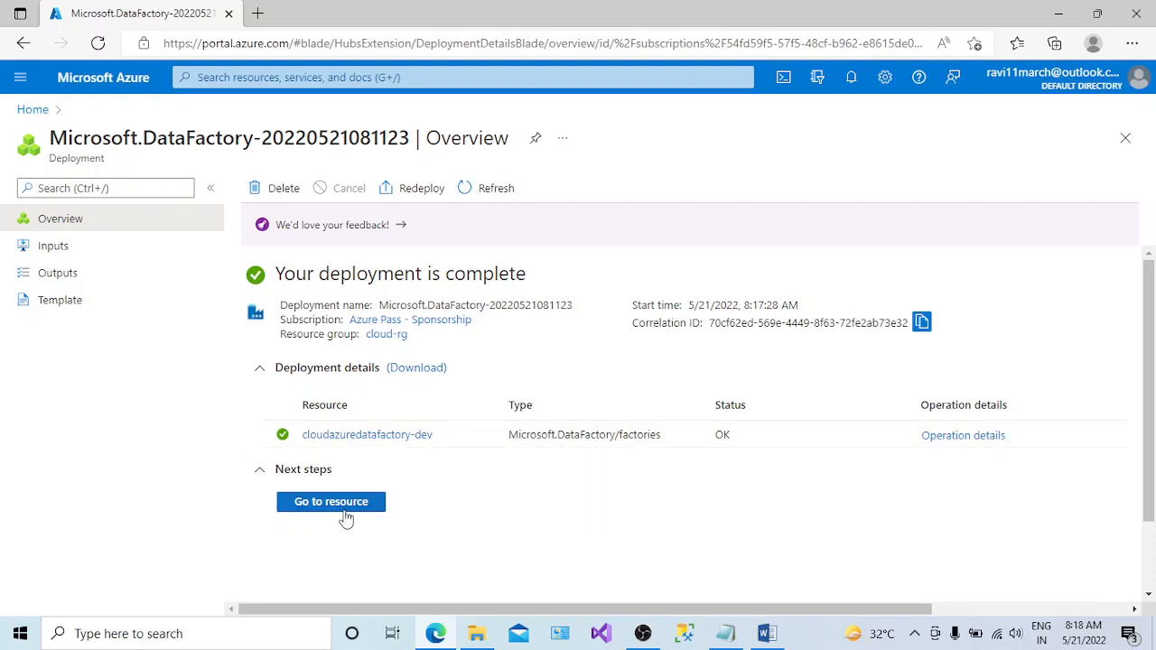
- Pin the cloud-rg data factory deployment from its notification to a new private dashboard named cloudMyResources
{"action": "left_click", "coordinate": [851, 79]}
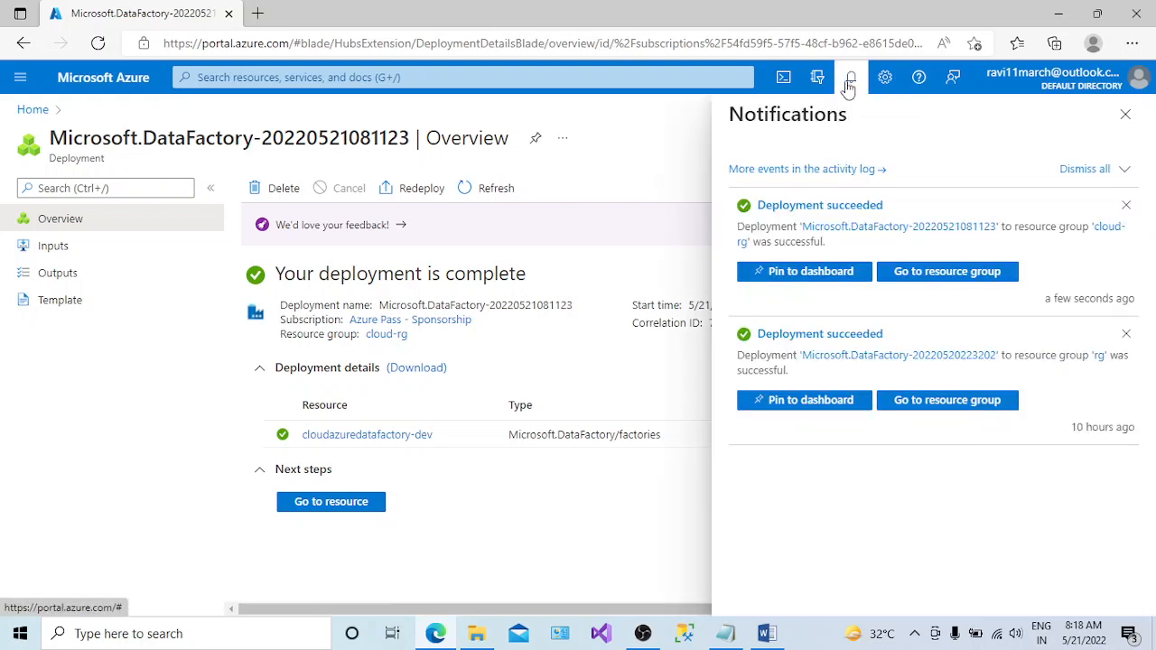
{"action": "left_click", "coordinate": [838, 280]}
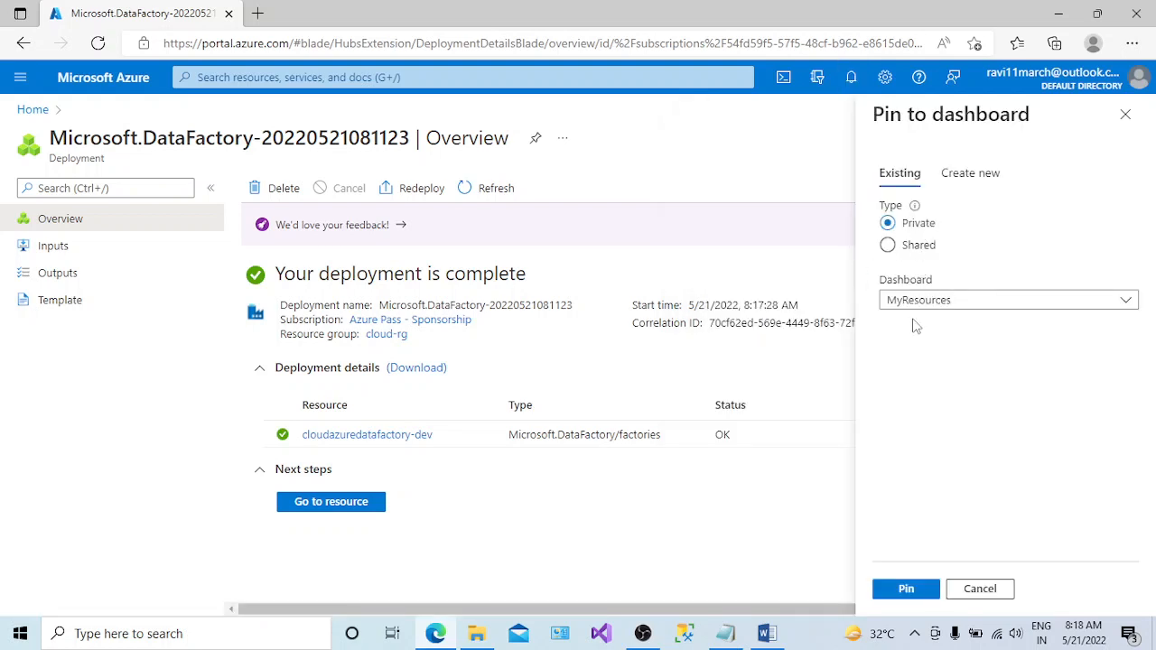
{"action": "left_click", "coordinate": [940, 303]}
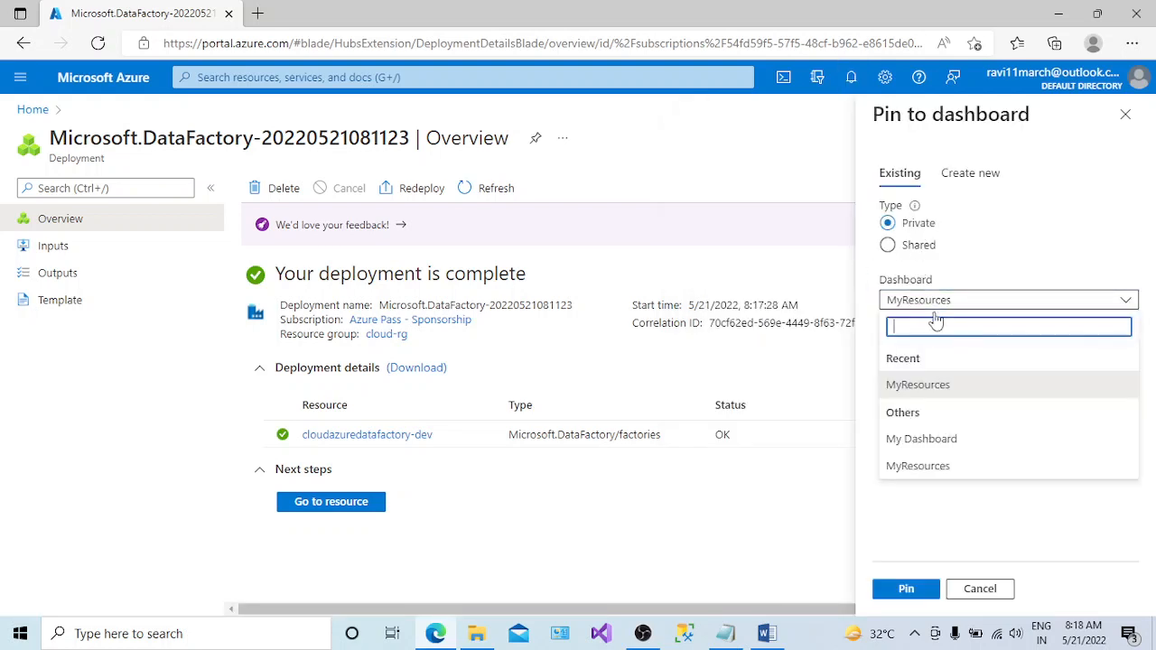
{"action": "left_click", "coordinate": [918, 384]}
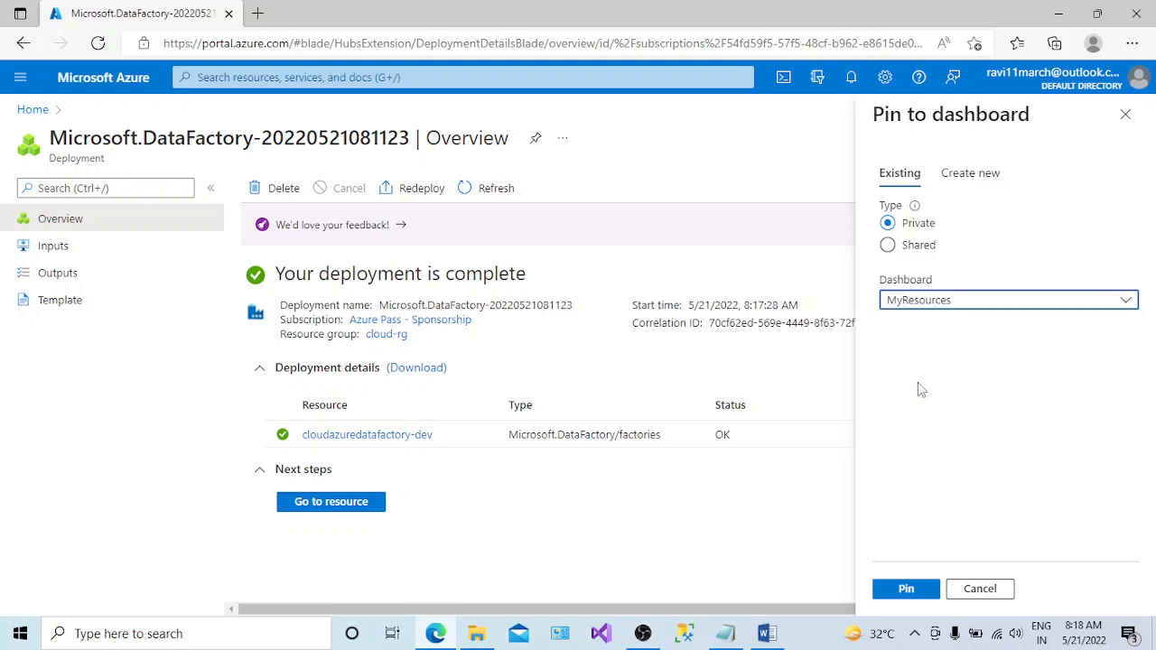
{"action": "left_click", "coordinate": [969, 179]}
{"action": "left_click", "coordinate": [935, 295]}
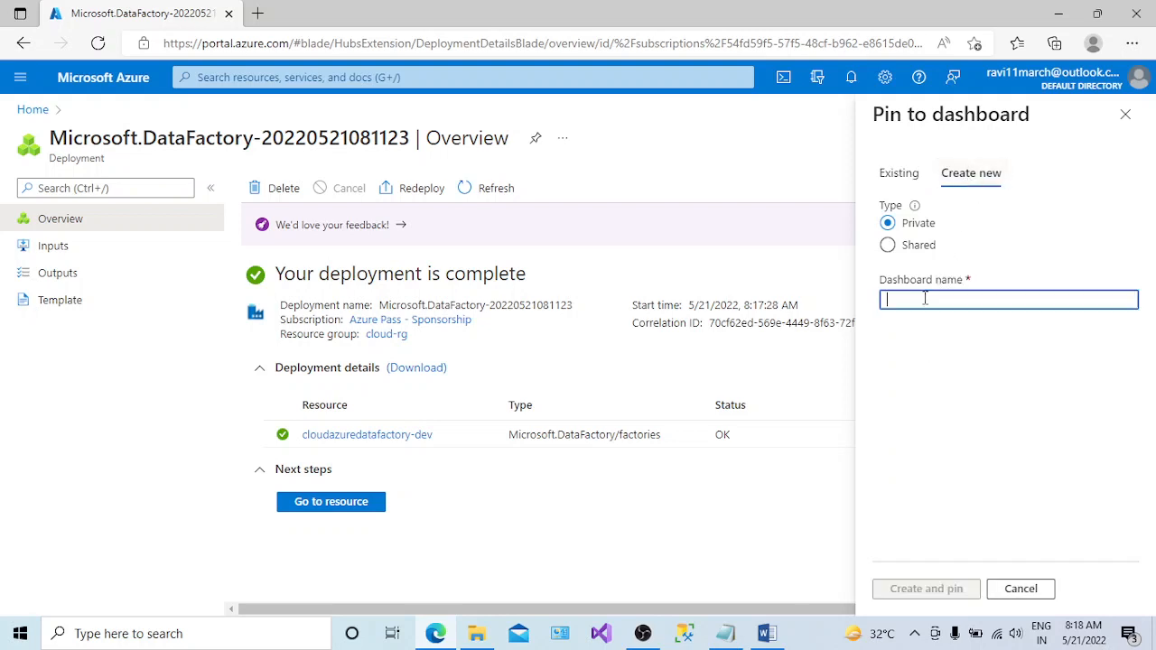
{"action": "type", "text": "cloudMorE"}
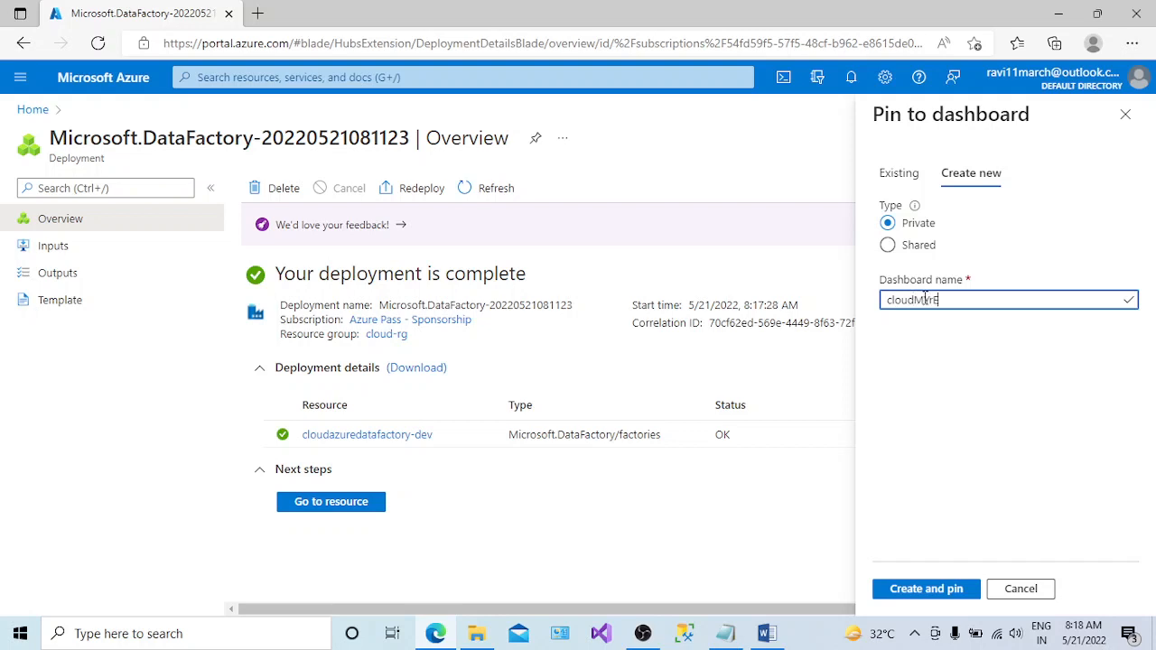
{"action": "key", "text": "BackSpace"}
{"action": "key", "text": "BackSpace"}
{"action": "key", "text": "BackSpace"}
{"action": "key", "text": "BackSpace"}
{"action": "type", "text": "MyRespou"}
{"action": "left_click", "coordinate": [926, 596]}
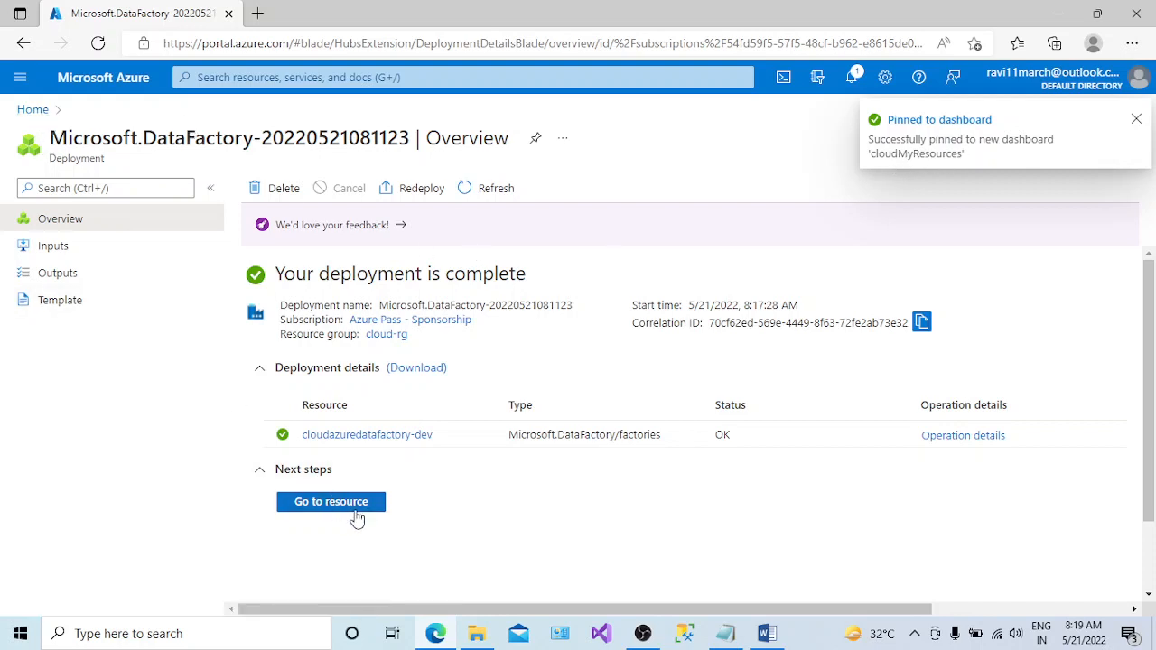
- Return to the portal home page, open My Dashboard, and examine its resource list and new dashboard options
{"action": "left_click", "coordinate": [32, 110]}
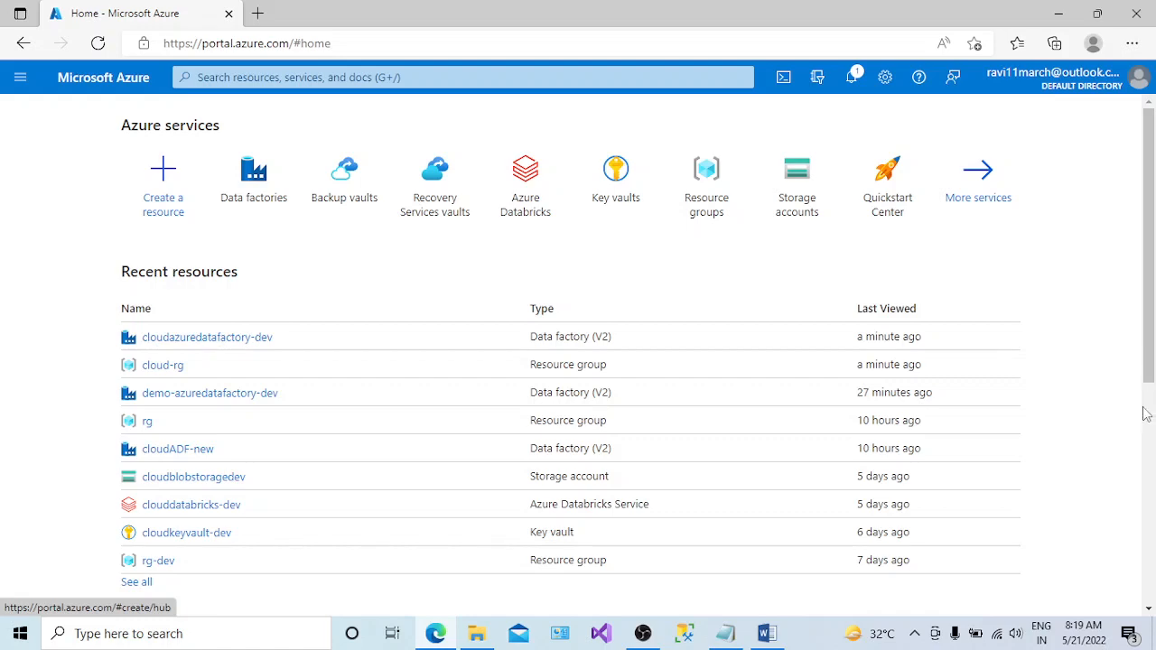
{"action": "scroll", "coordinate": [260, 380], "scroll_direction": "down", "scroll_amount": 2}
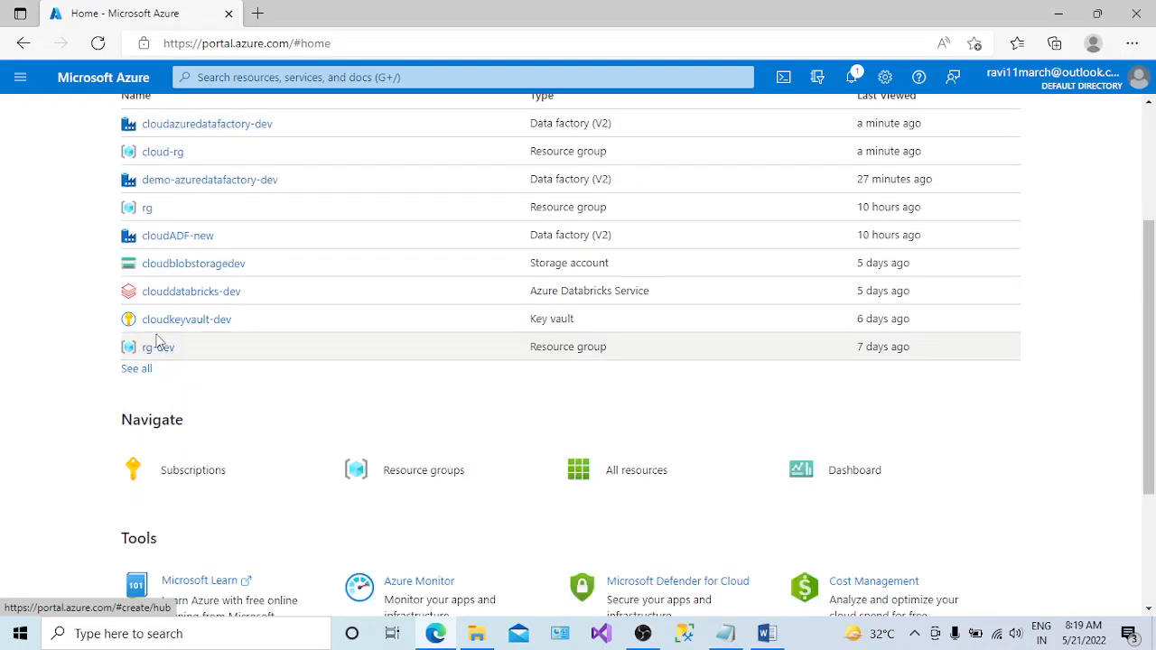
{"action": "left_click_drag", "start_coordinate": [1148, 393], "coordinate": [1141, 304]}
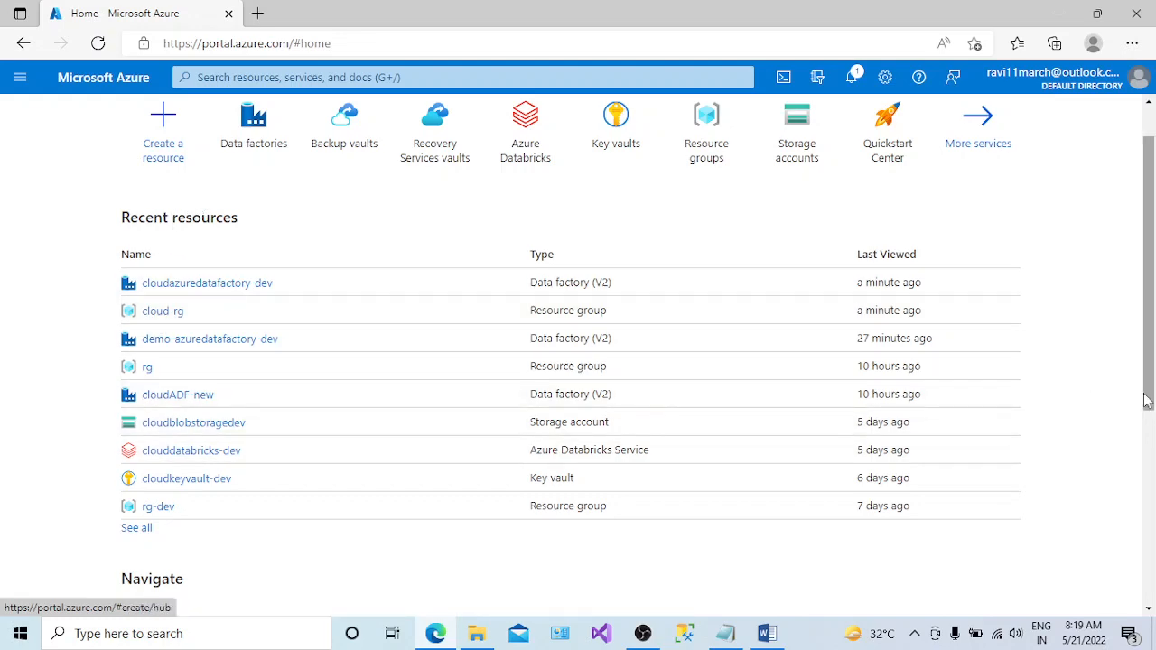
{"action": "left_click_drag", "start_coordinate": [1150, 406], "coordinate": [1151, 472]}
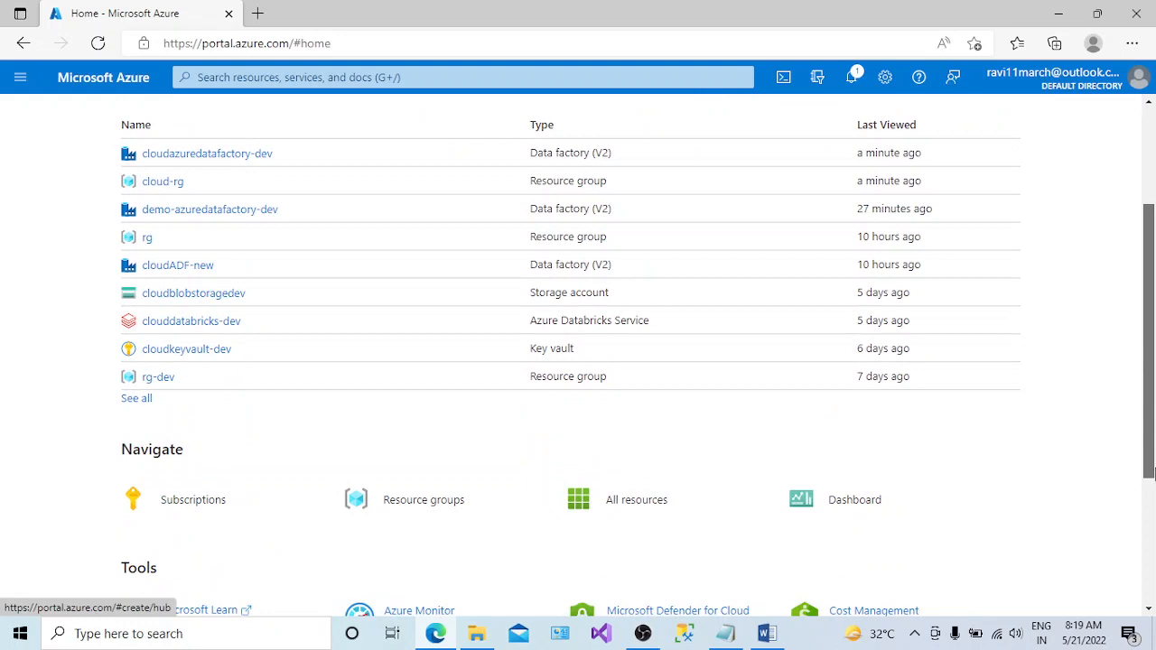
{"action": "left_click", "coordinate": [833, 513]}
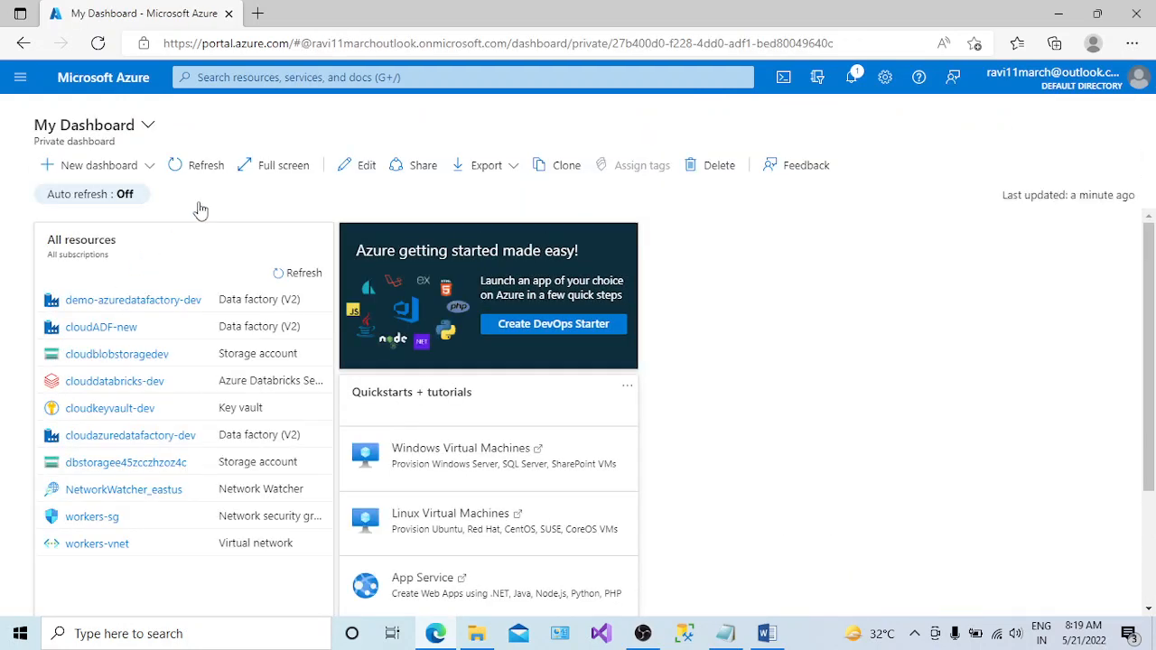
{"action": "left_click", "coordinate": [150, 168]}
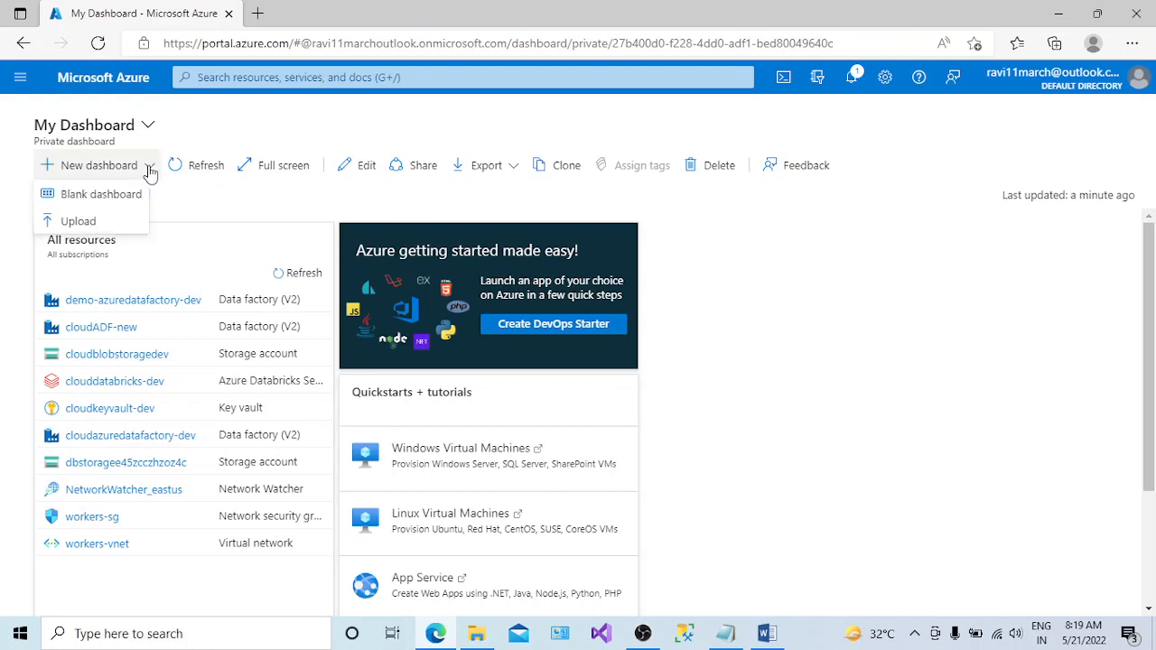
{"action": "left_click", "coordinate": [253, 213]}
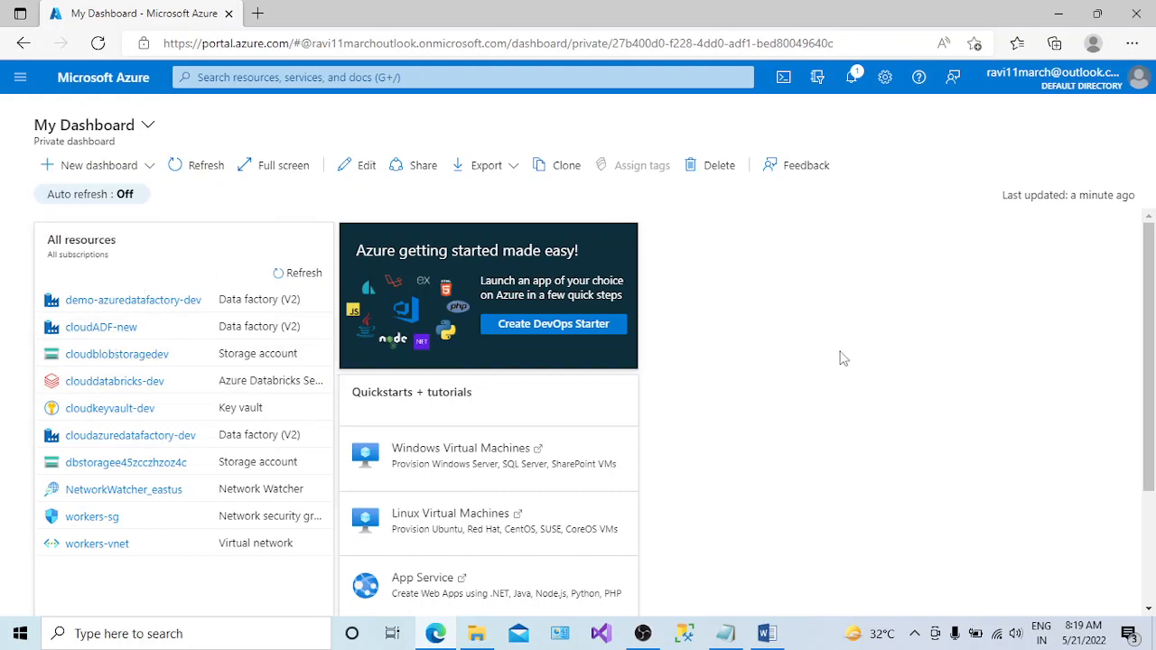
{"action": "mouse_move", "coordinate": [1151, 357]}
{"action": "left_mouse_down"}
{"action": "mouse_move", "coordinate": [1152, 470]}
{"action": "mouse_move", "coordinate": [1152, 365]}
{"action": "left_mouse_up"}
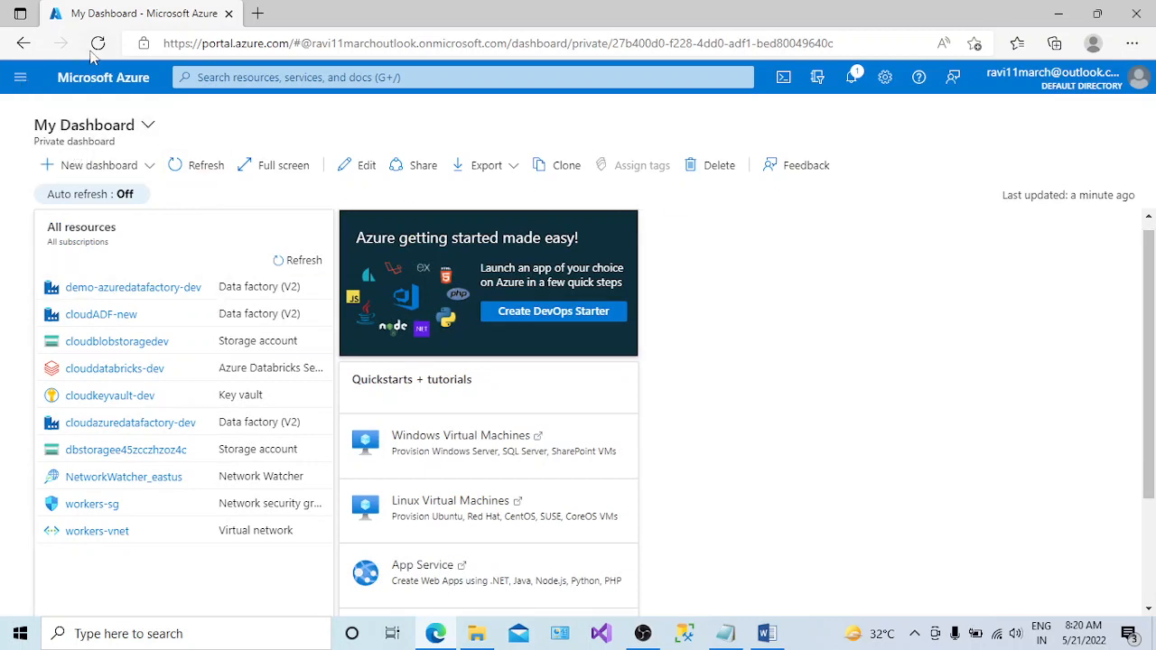
{"action": "left_click", "coordinate": [22, 80]}
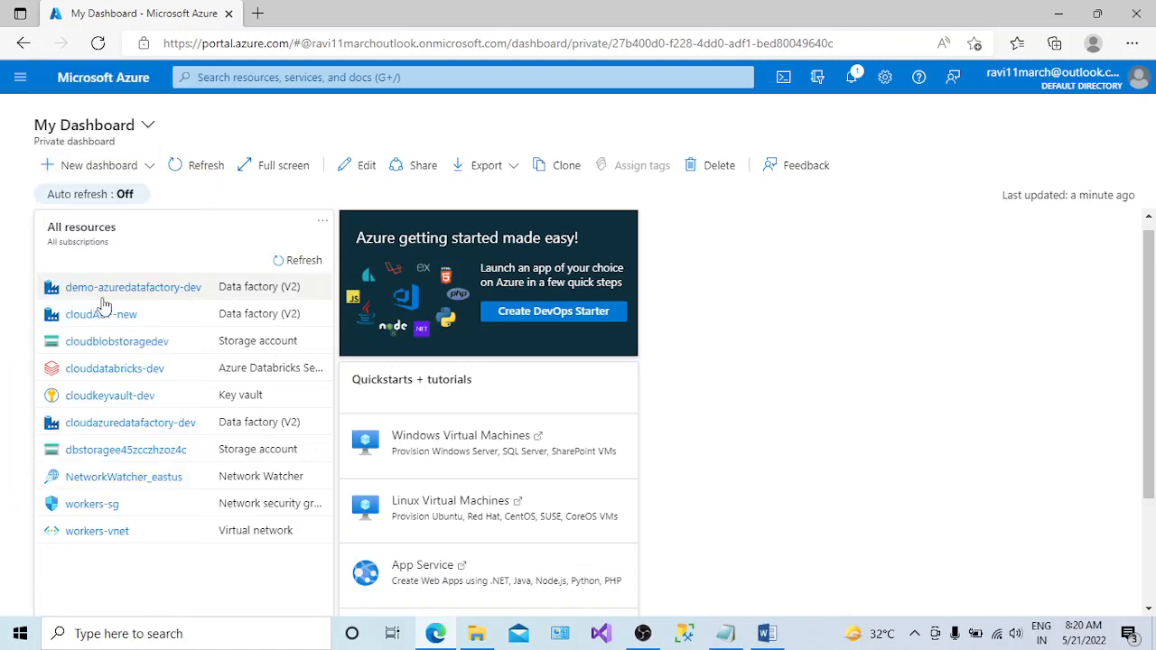
- Go back to the portal home page and open the cloud-rg resource group from the resource groups list
{"action": "left_click", "coordinate": [28, 44]}
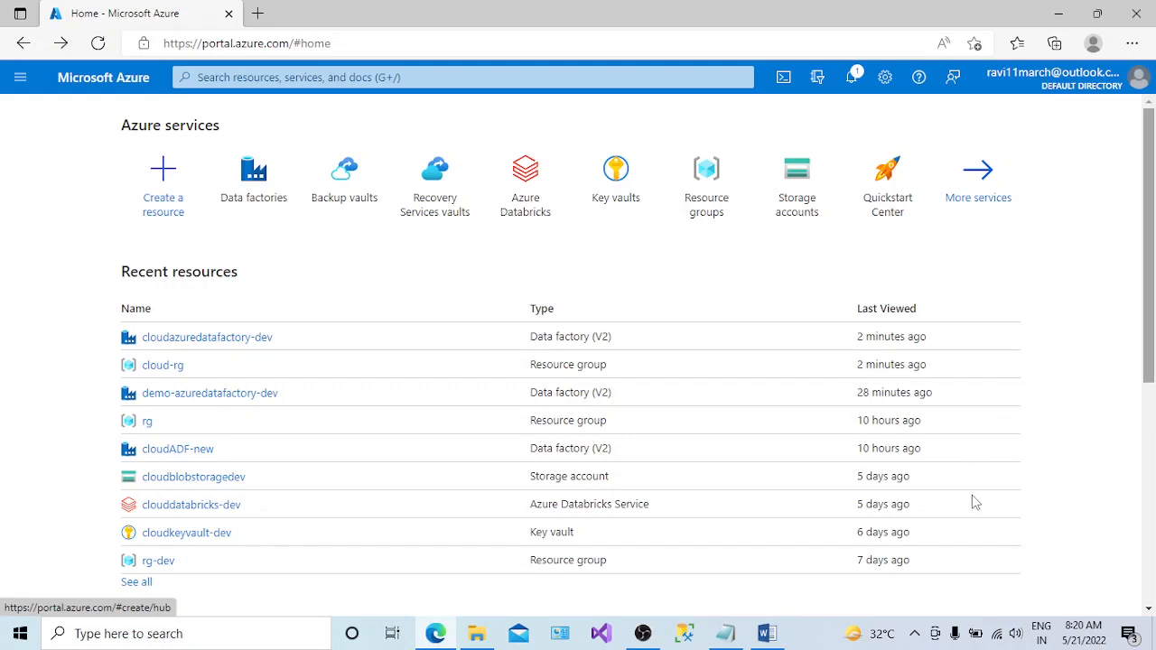
{"action": "scroll", "coordinate": [976, 502], "scroll_direction": "down", "scroll_amount": 4}
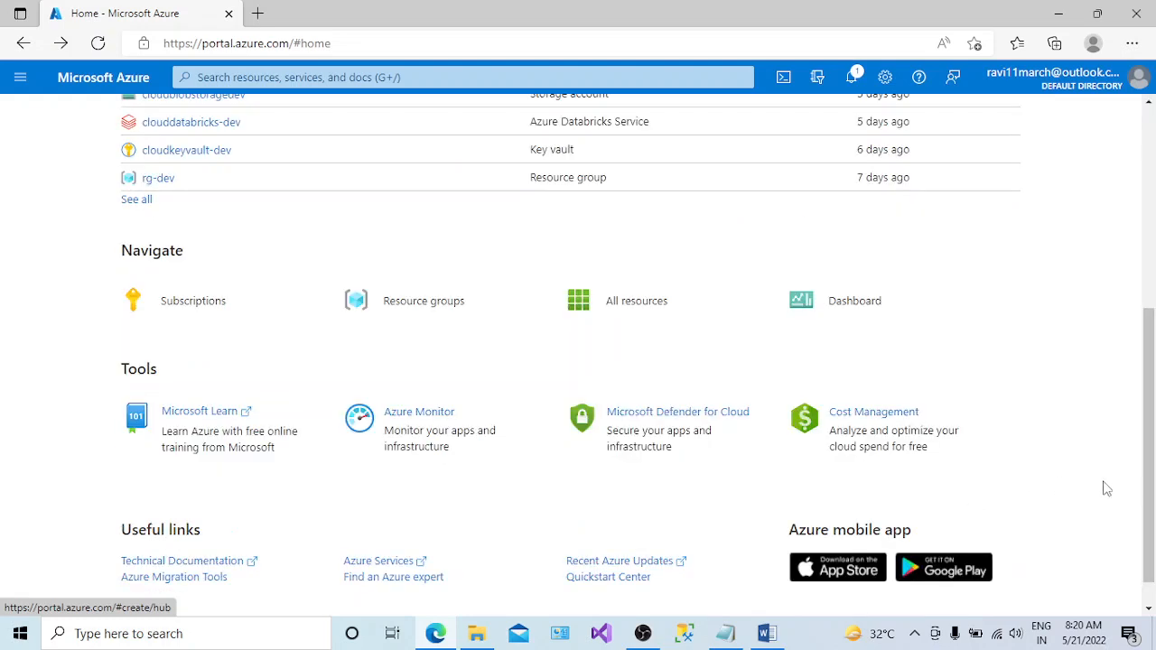
{"action": "left_click_drag", "start_coordinate": [1147, 497], "coordinate": [1153, 472]}
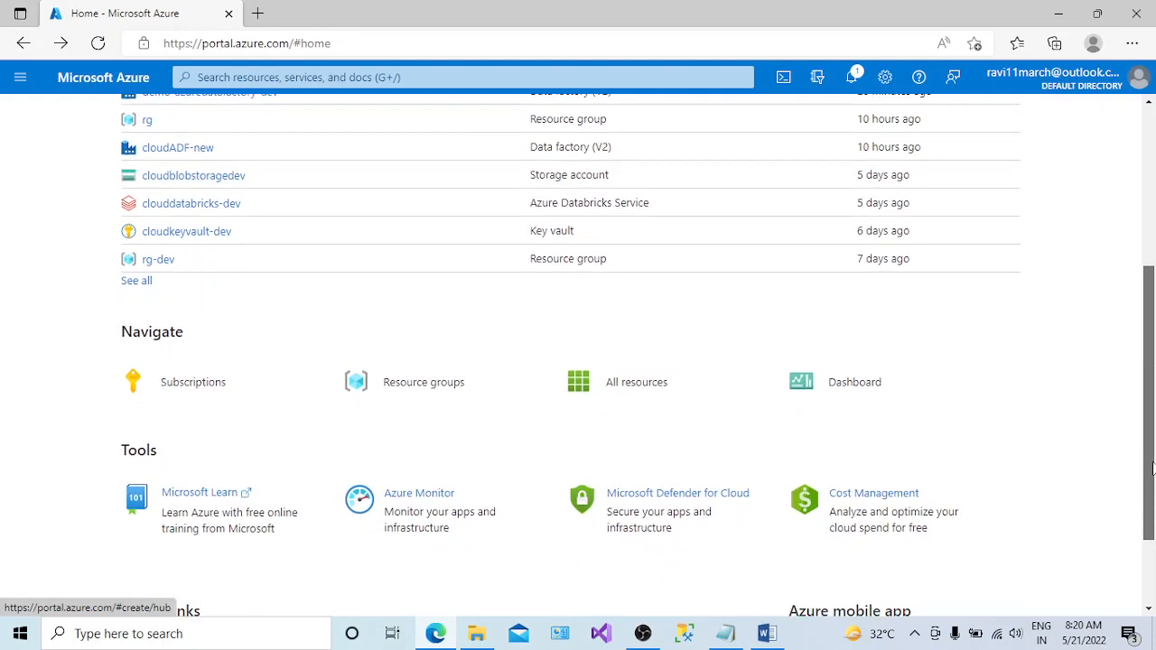
{"action": "left_click", "coordinate": [418, 385]}
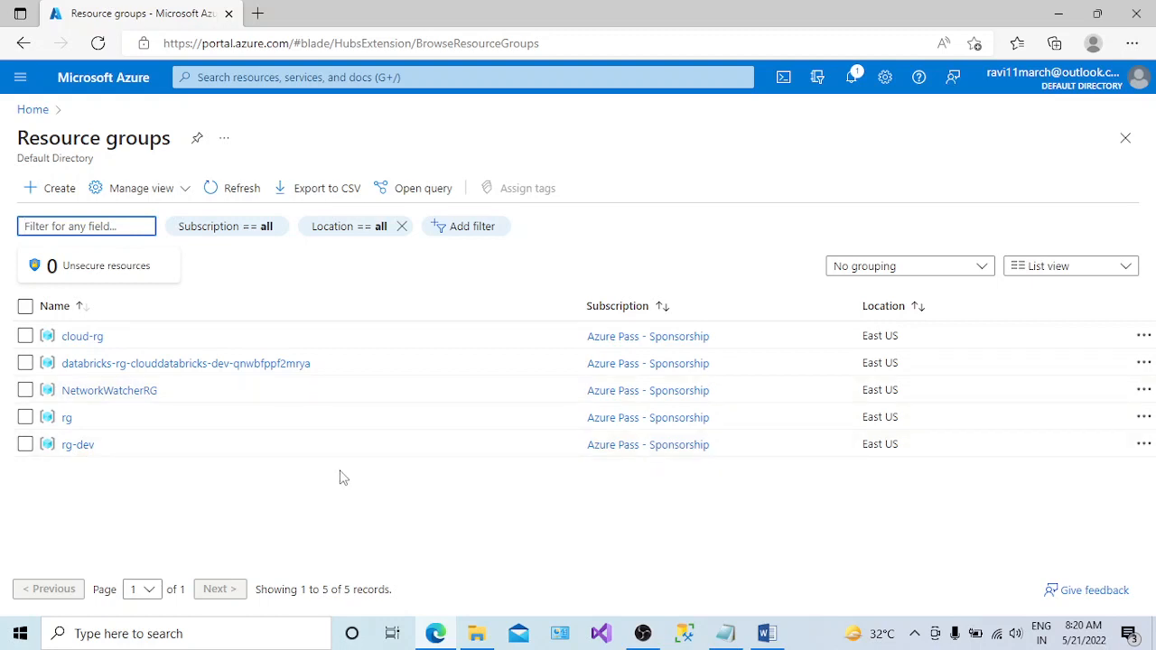
{"action": "left_click", "coordinate": [91, 340]}
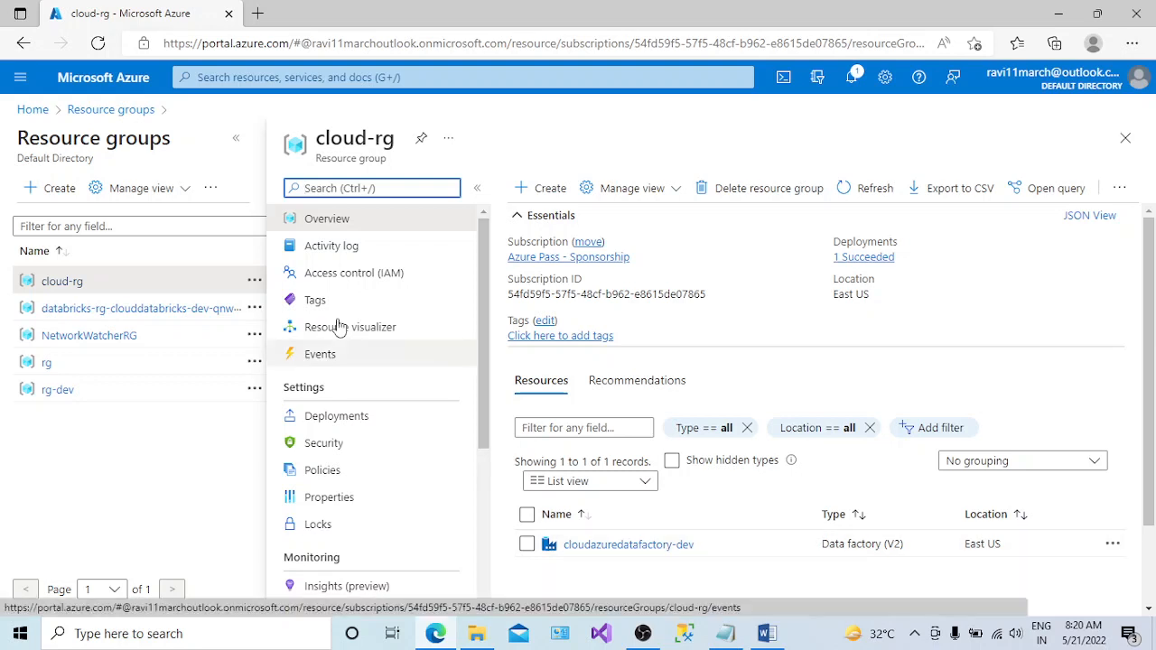
- Open the overview of cloudazuredatafactory-dev from the recent resources on the portal home page
{"action": "left_click", "coordinate": [33, 109]}
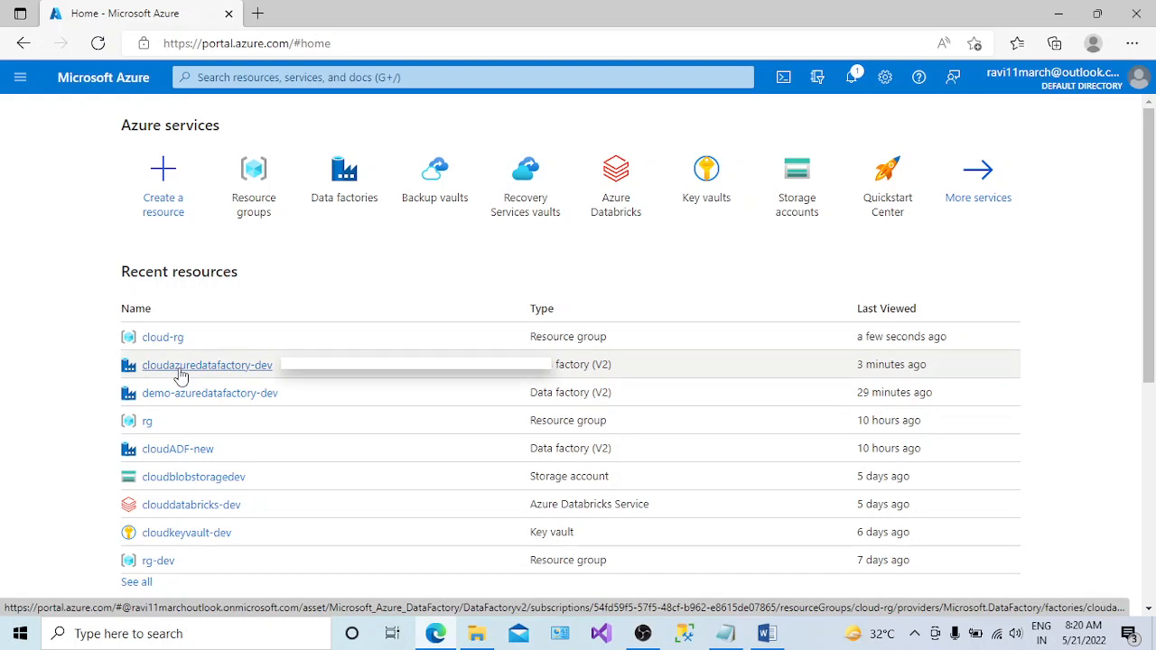
{"action": "left_click", "coordinate": [180, 370]}
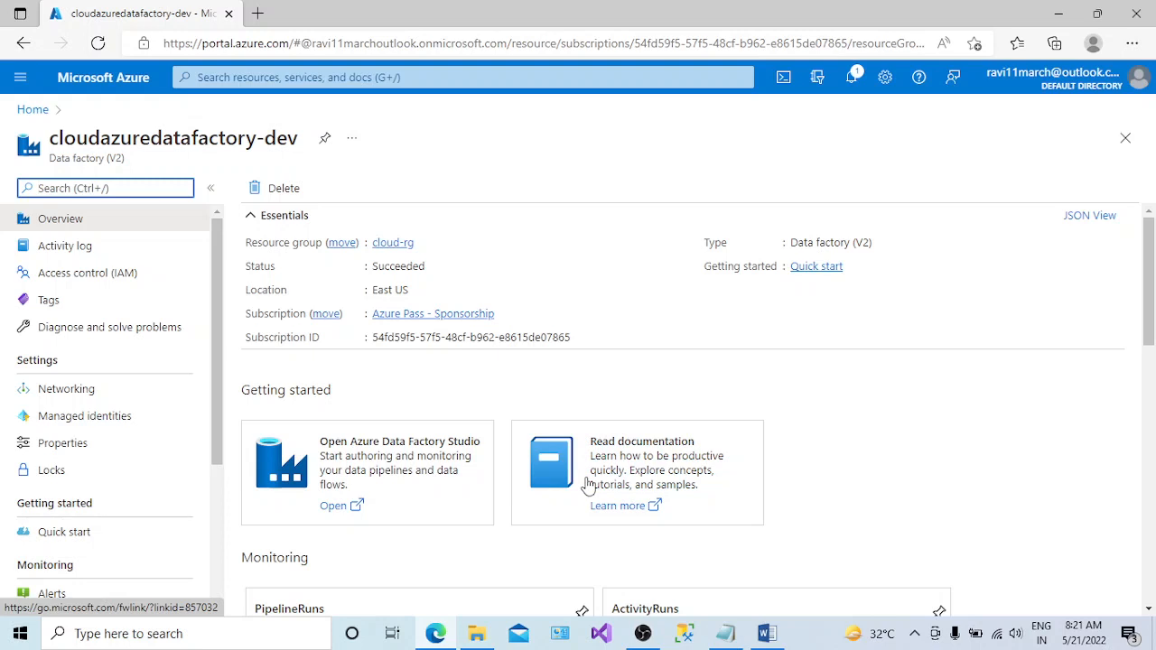
{"action": "left_click", "coordinate": [915, 635]}
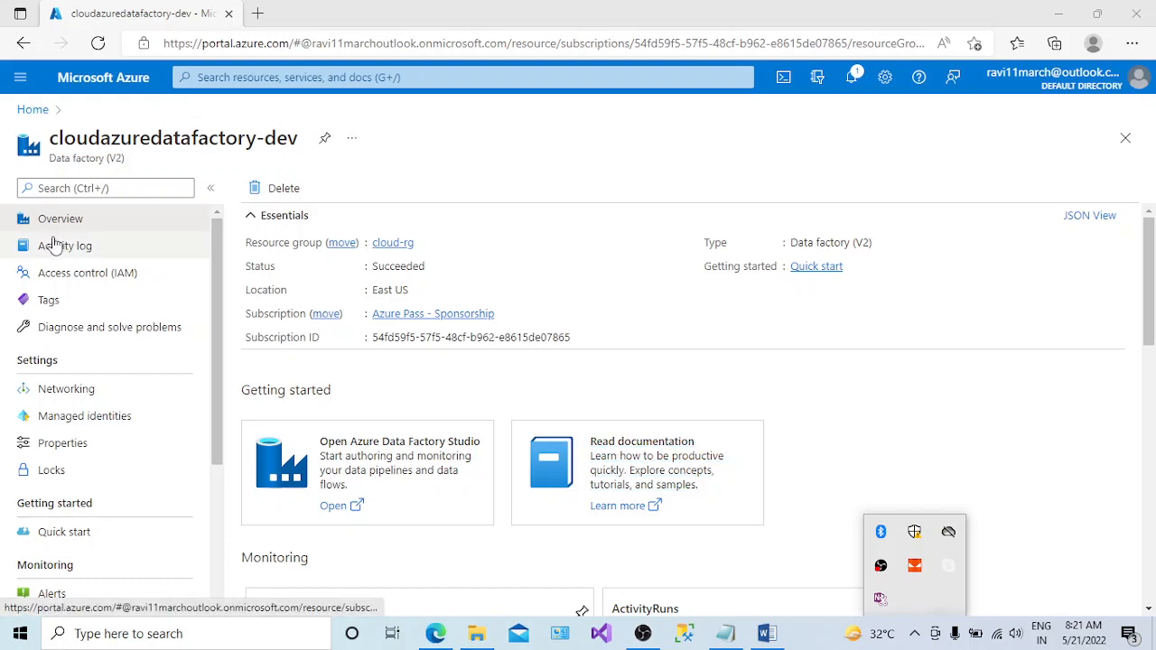
- Open the data factory's activity log, try the resource group filter with All resource groups, and set it back to cloud-rg
{"action": "left_click", "coordinate": [95, 257]}
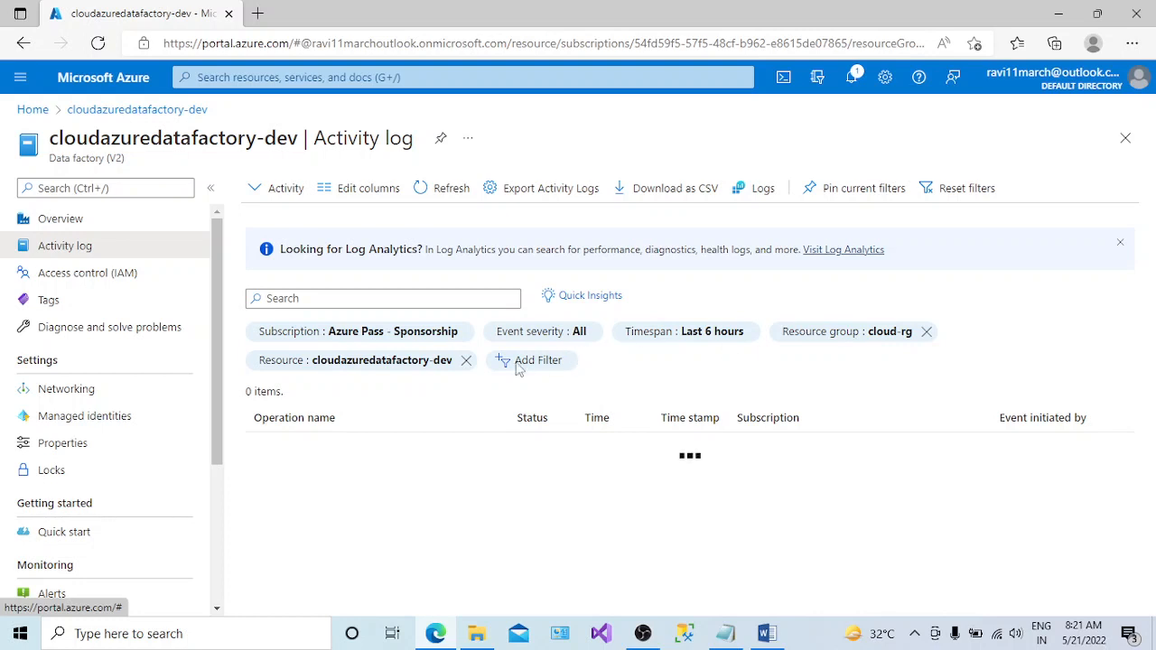
{"action": "left_click", "coordinate": [860, 340]}
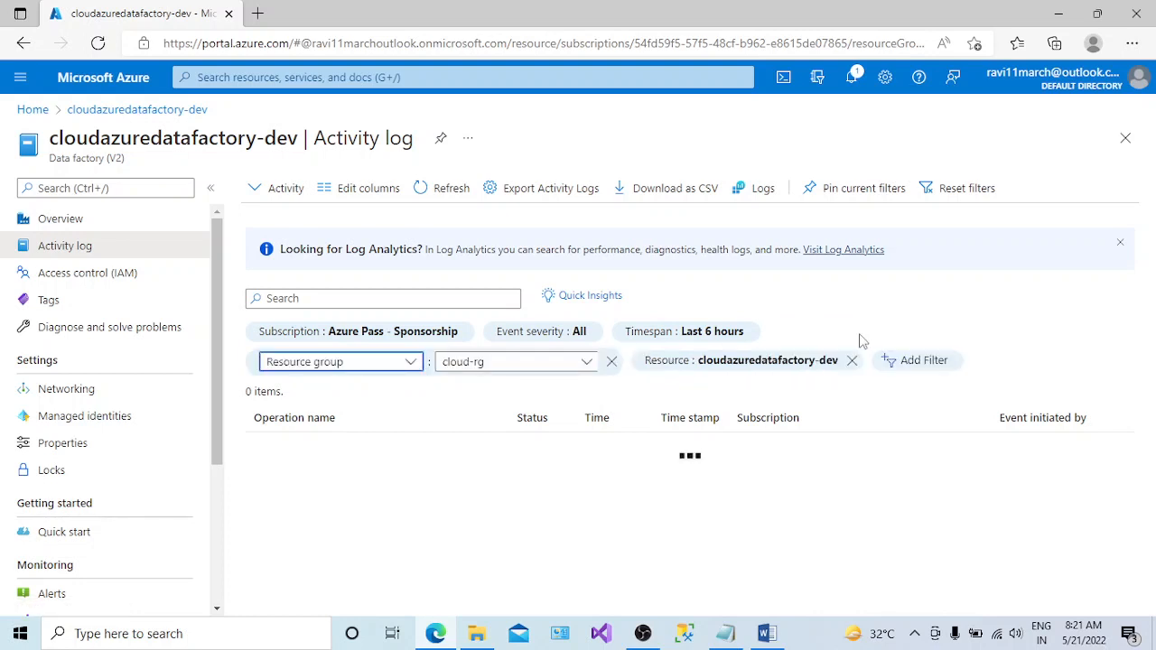
{"action": "left_click", "coordinate": [588, 364]}
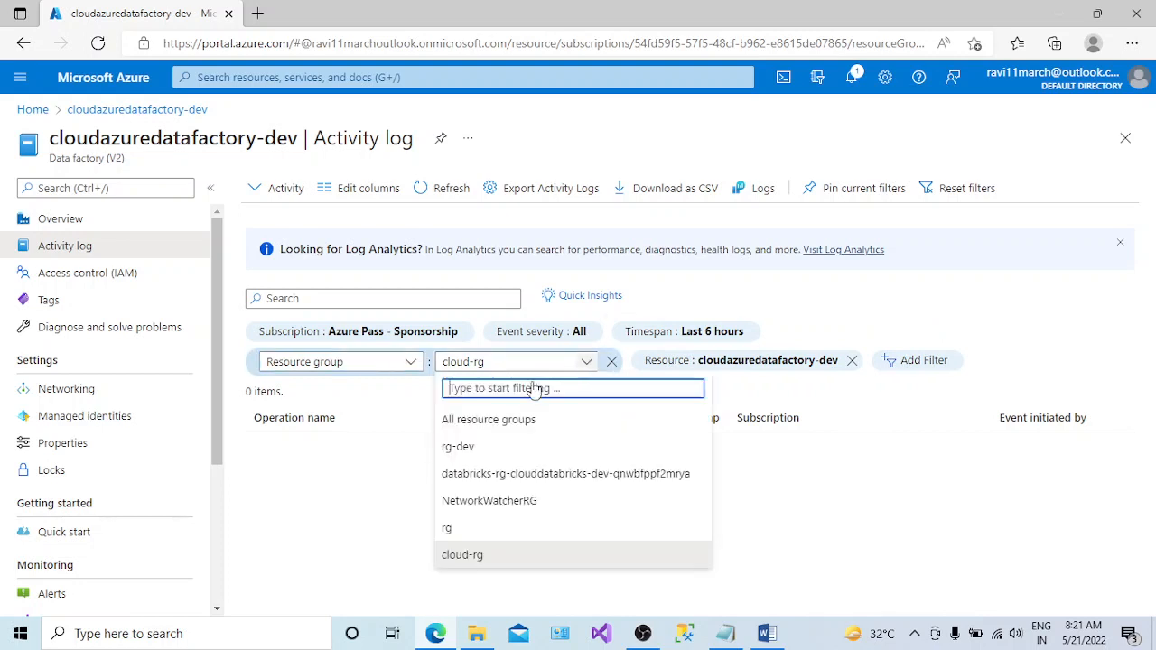
{"action": "left_click", "coordinate": [462, 425]}
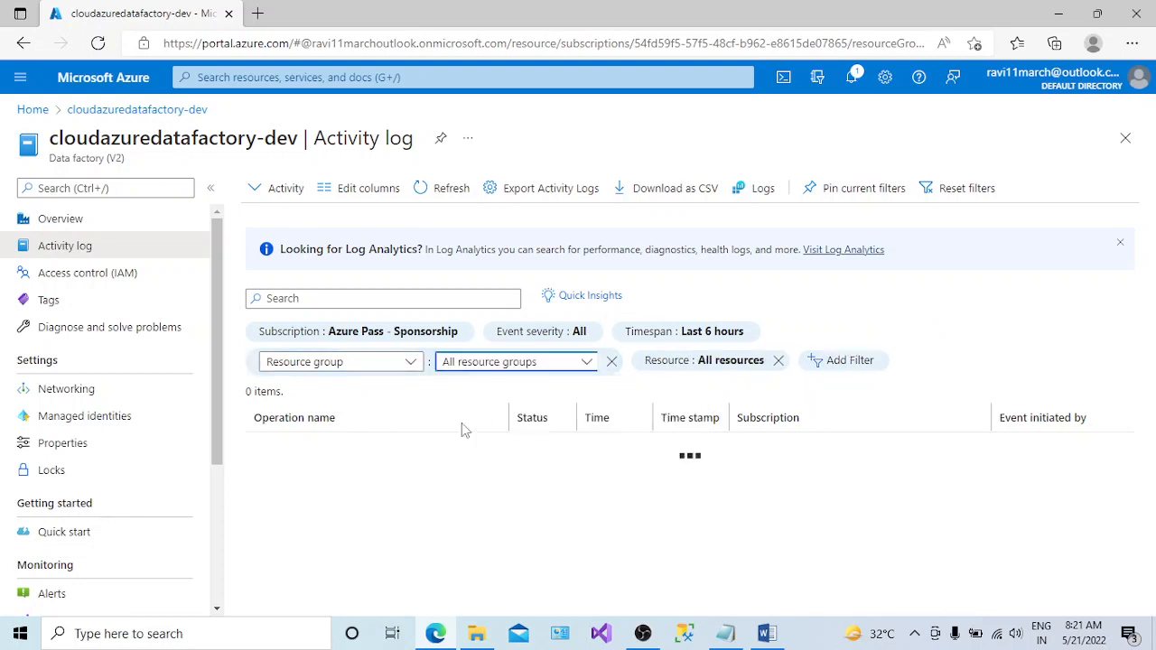
{"action": "left_click", "coordinate": [585, 362]}
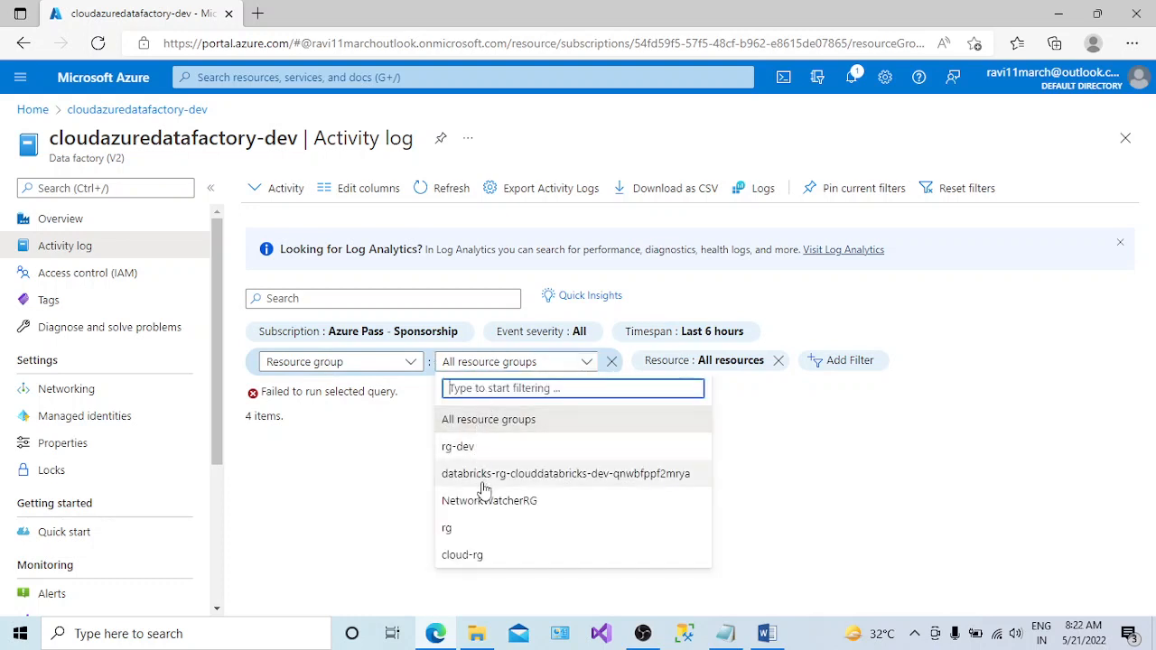
{"action": "left_click", "coordinate": [474, 555]}
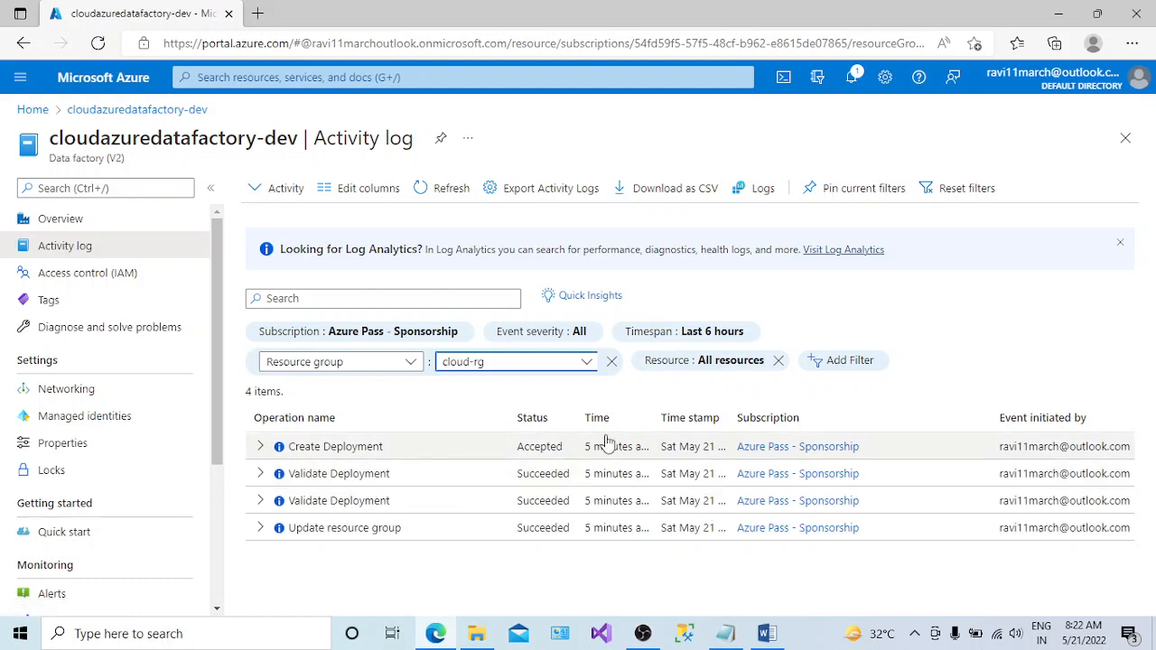
- View the current account's own access assignments in the data factory's access control (IAM) and close the assignments pane
{"action": "left_click", "coordinate": [100, 279]}
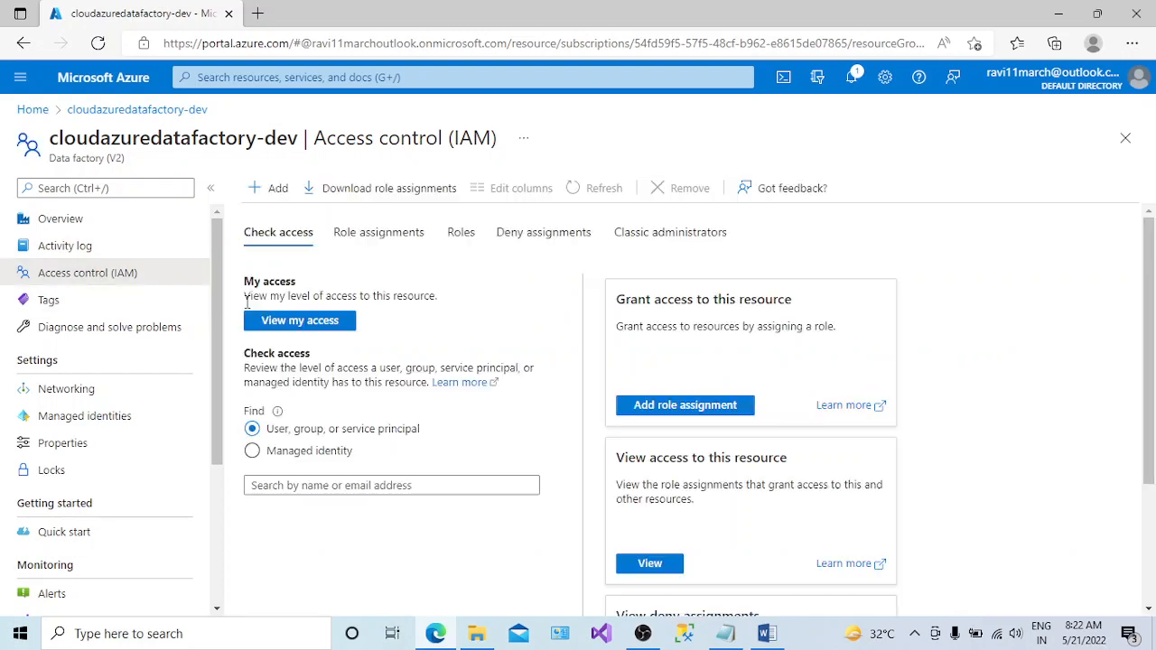
{"action": "left_click", "coordinate": [313, 327]}
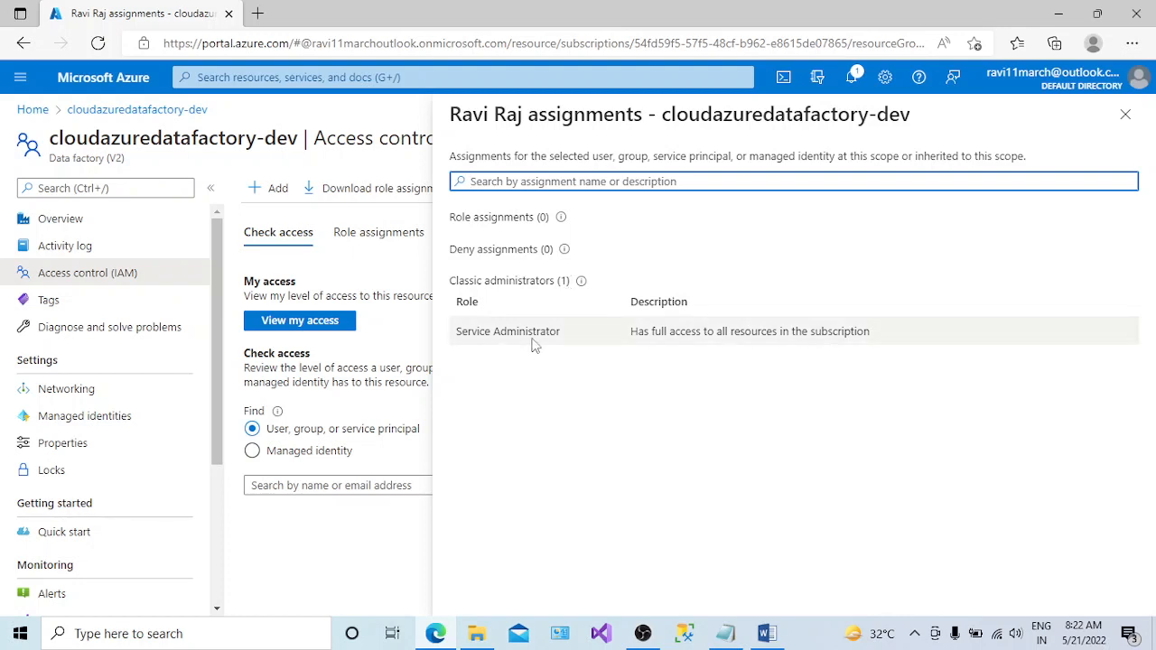
{"action": "left_click_drag", "start_coordinate": [635, 337], "coordinate": [835, 341]}
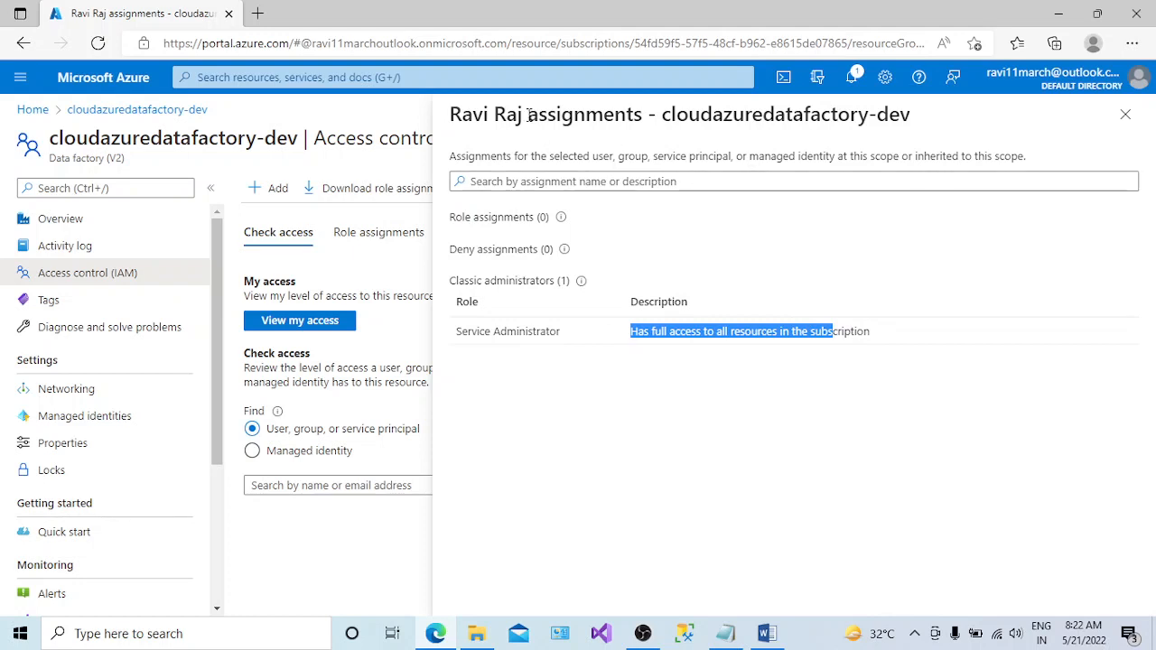
{"action": "left_click_drag", "start_coordinate": [531, 115], "coordinate": [911, 116]}
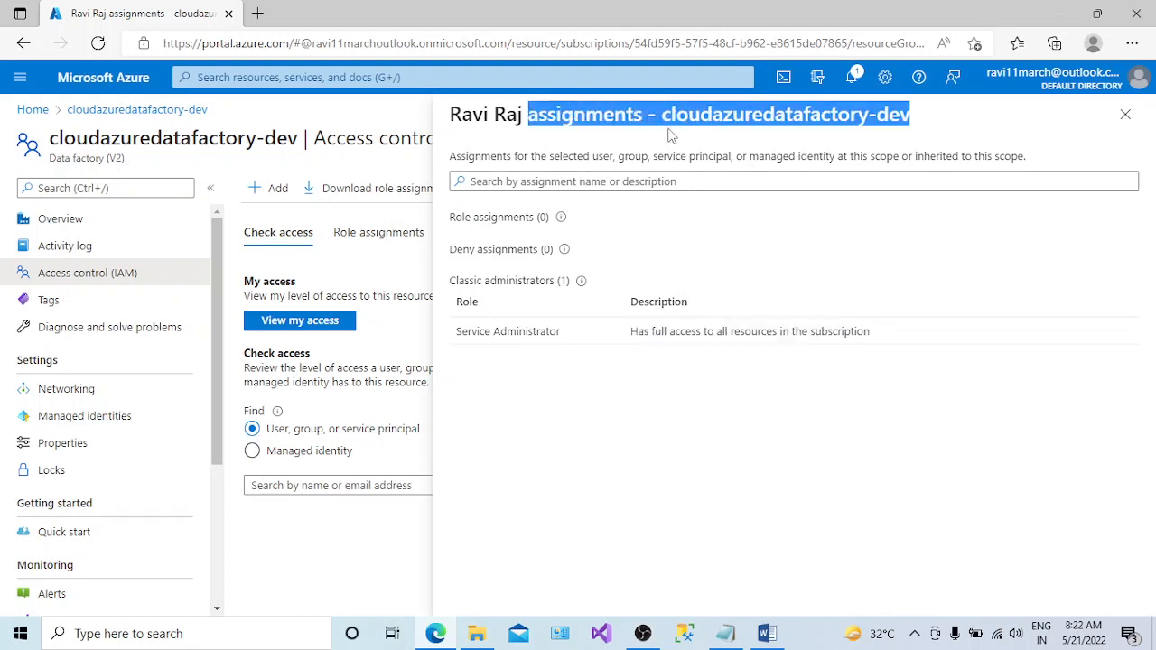
{"action": "left_click", "coordinate": [1126, 117]}
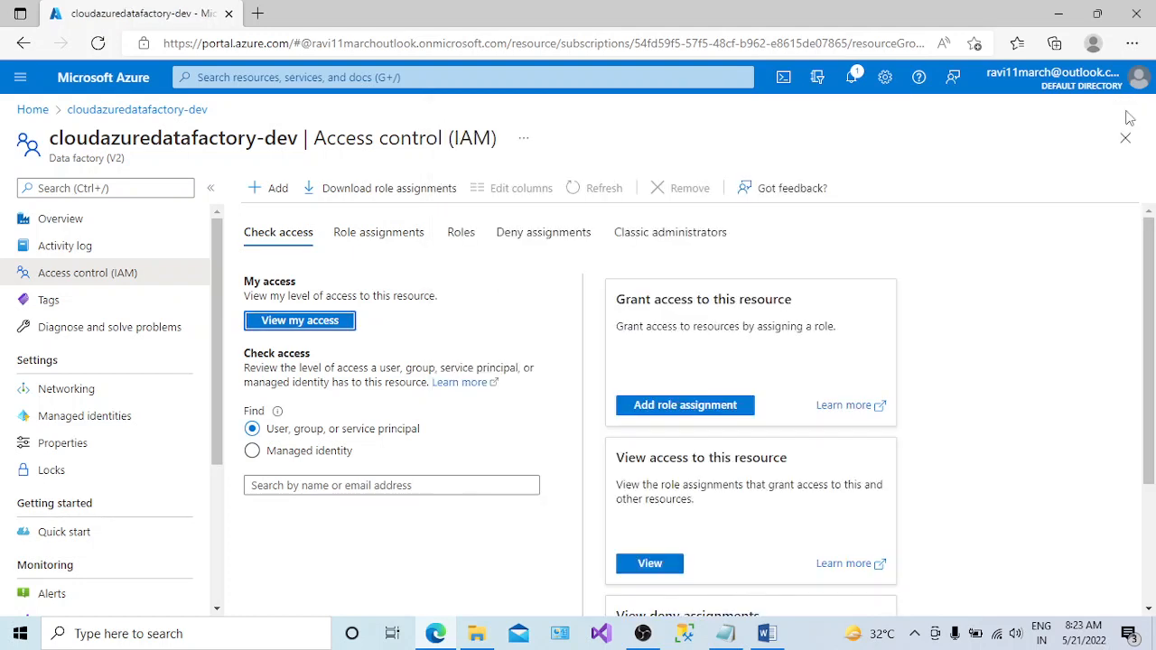
- View the signed-in account's details and its additional options, and close the account pane
{"action": "left_click", "coordinate": [1142, 86]}
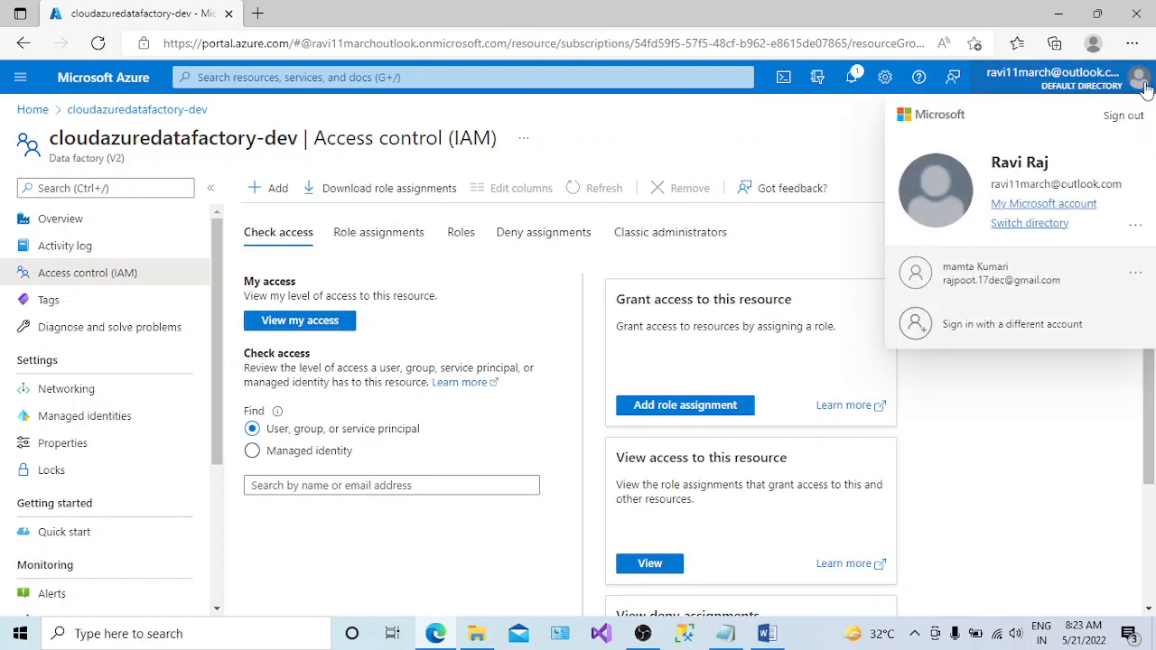
{"action": "left_click", "coordinate": [1137, 227]}
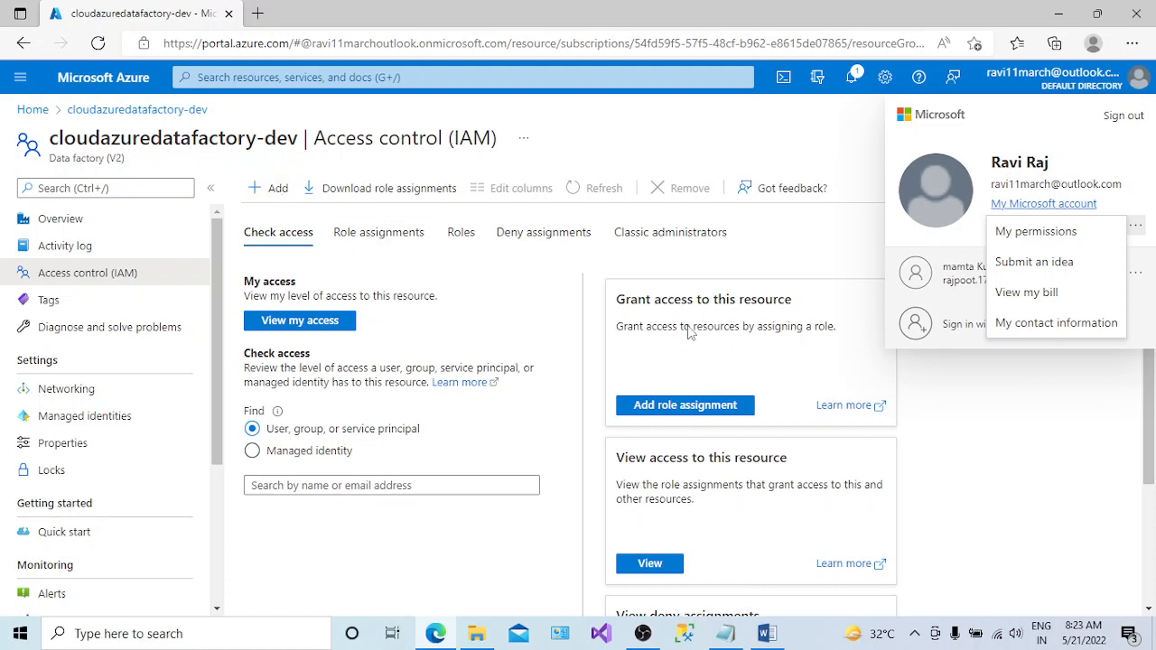
{"action": "left_click_drag", "start_coordinate": [680, 329], "coordinate": [804, 333]}
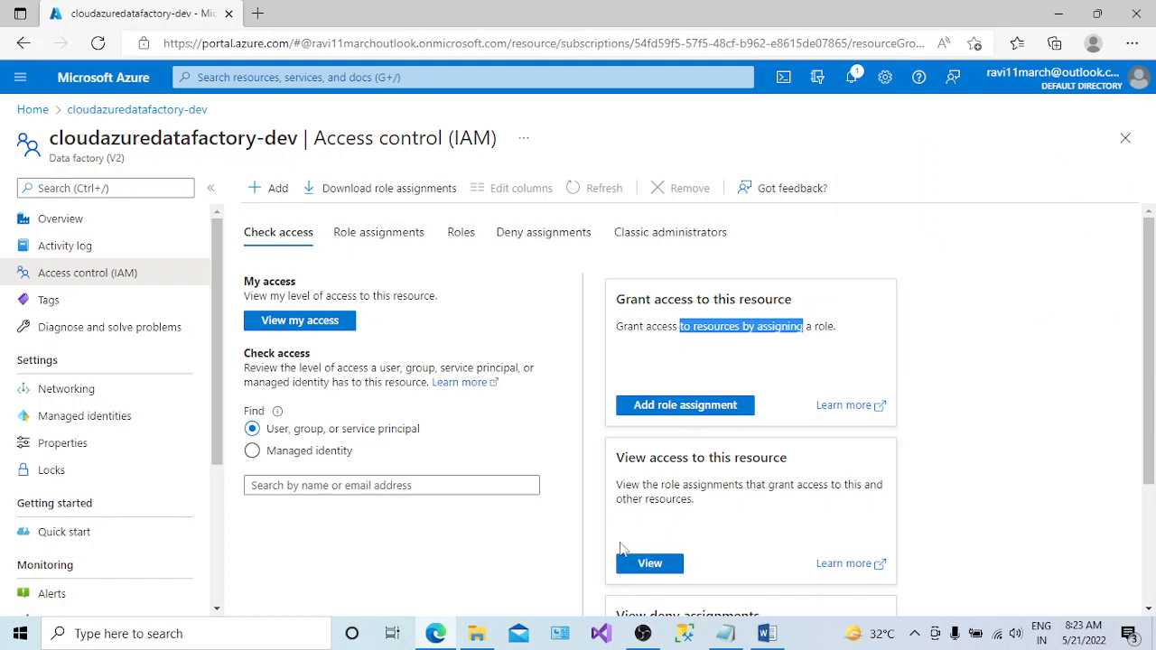
- View the data factory's Tags page with its suggested tag names, and open the Diagnose and solve problems page
{"action": "left_click", "coordinate": [57, 313]}
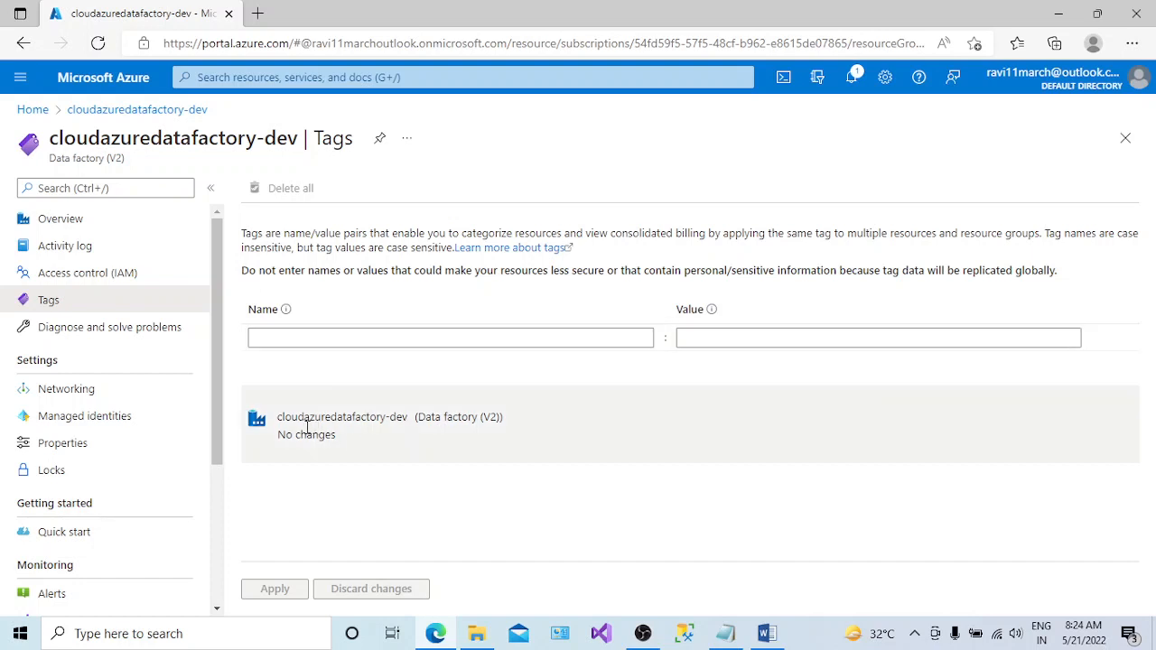
{"action": "left_click_drag", "start_coordinate": [409, 419], "coordinate": [285, 418]}
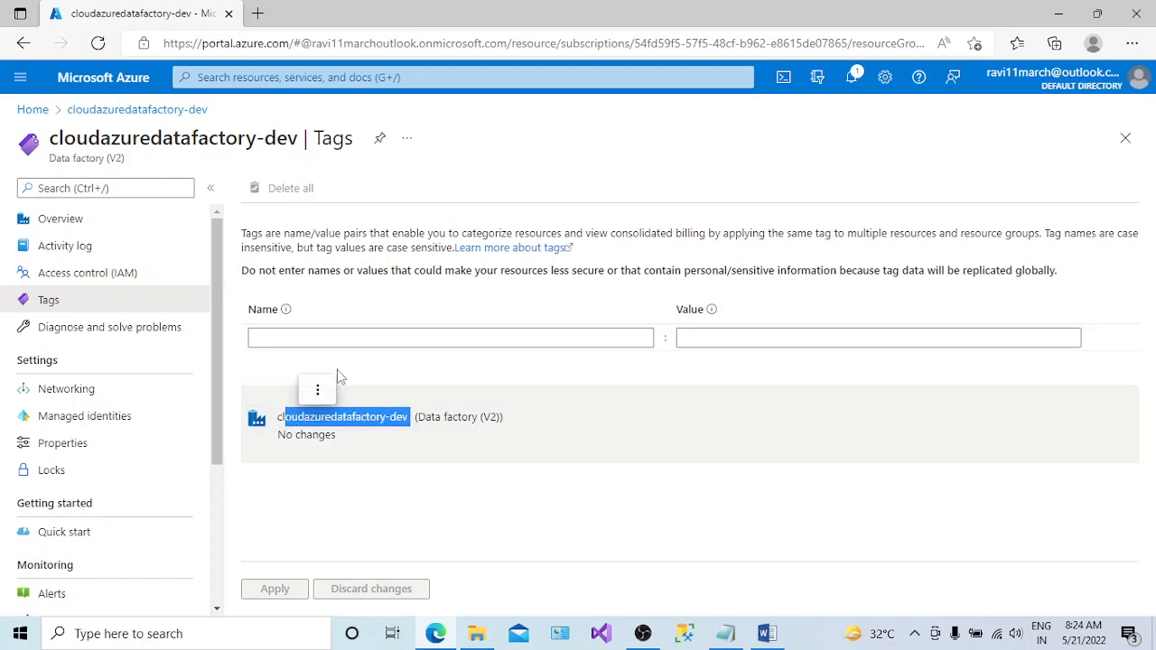
{"action": "left_click", "coordinate": [348, 338]}
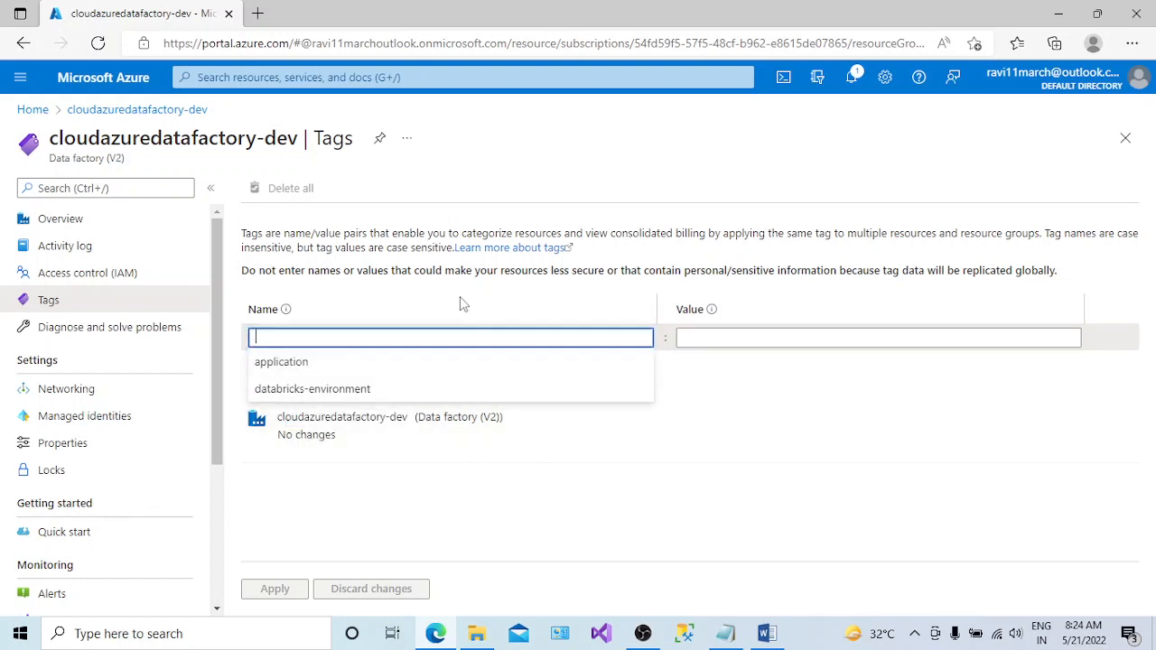
{"action": "left_click", "coordinate": [137, 334]}
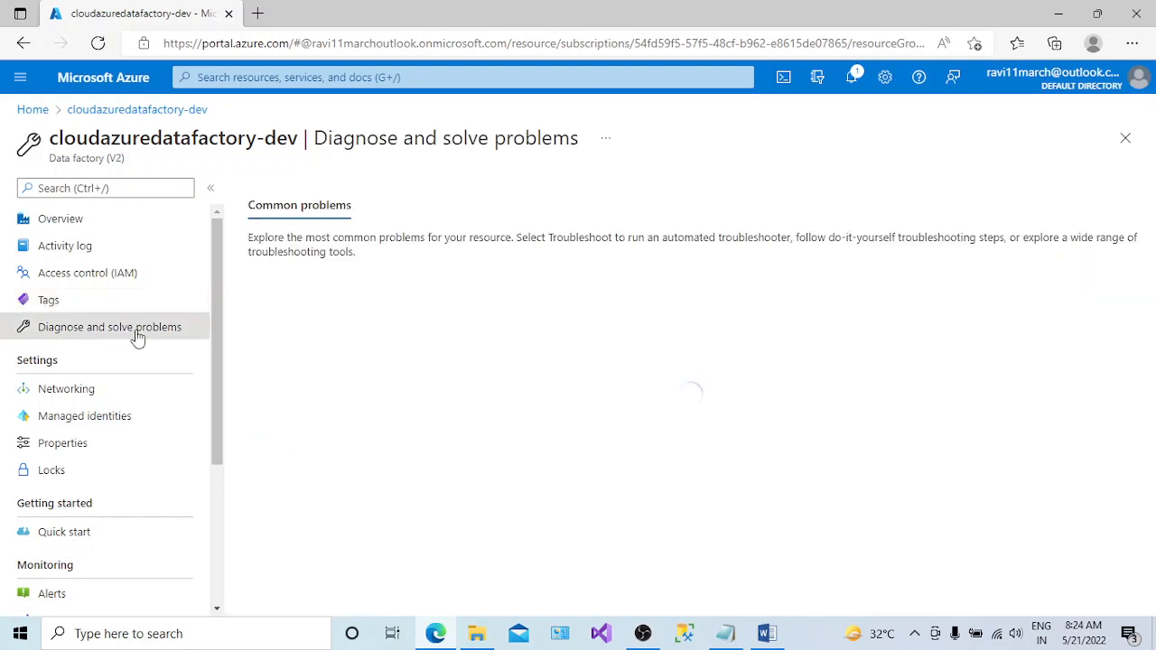
- Open the data factory's managed identities and highlight the system-assigned identity's Object (principal) ID
{"action": "left_click_drag", "start_coordinate": [215, 362], "coordinate": [215, 426]}
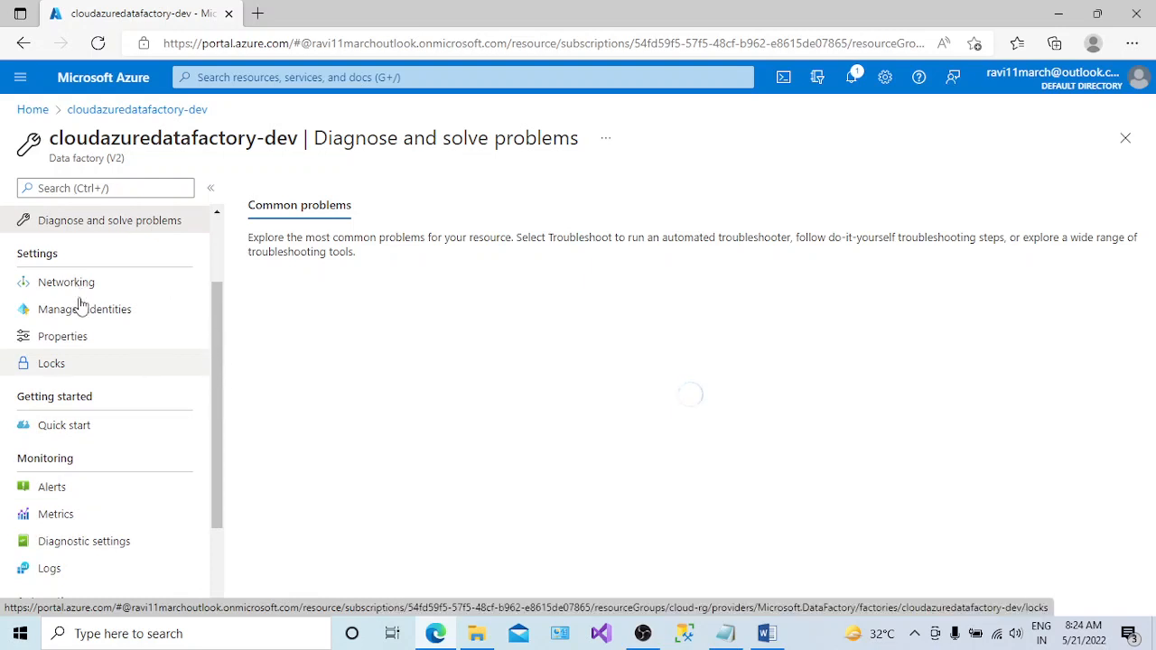
{"action": "scroll", "coordinate": [99, 322], "scroll_direction": "down", "scroll_amount": 1}
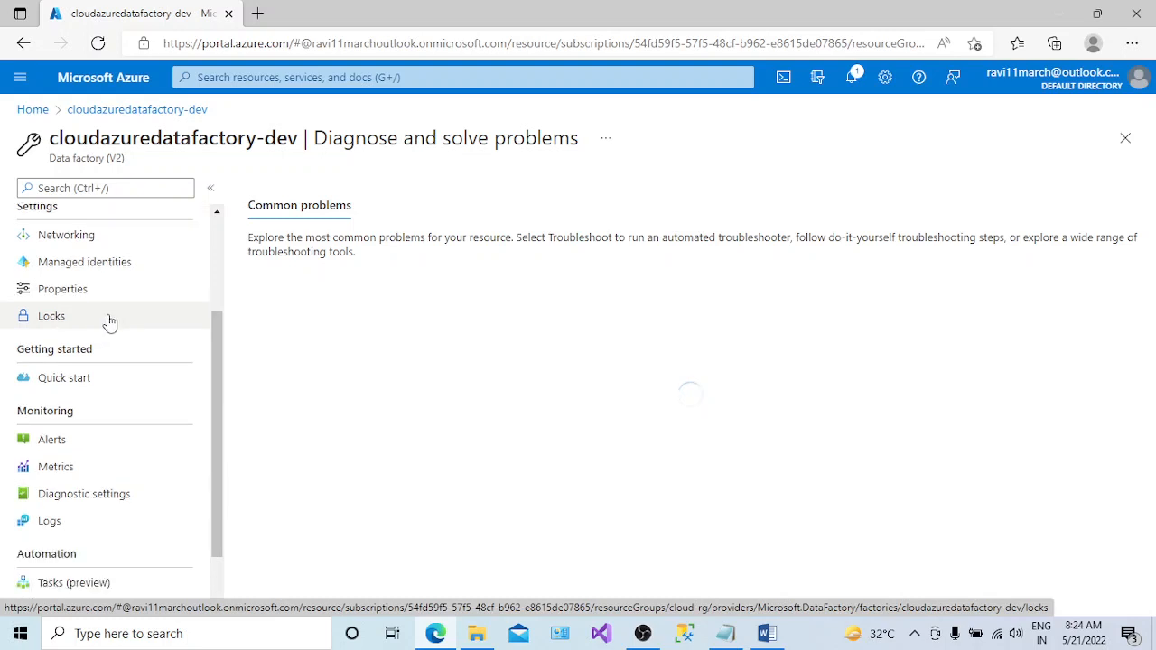
{"action": "left_click", "coordinate": [89, 272]}
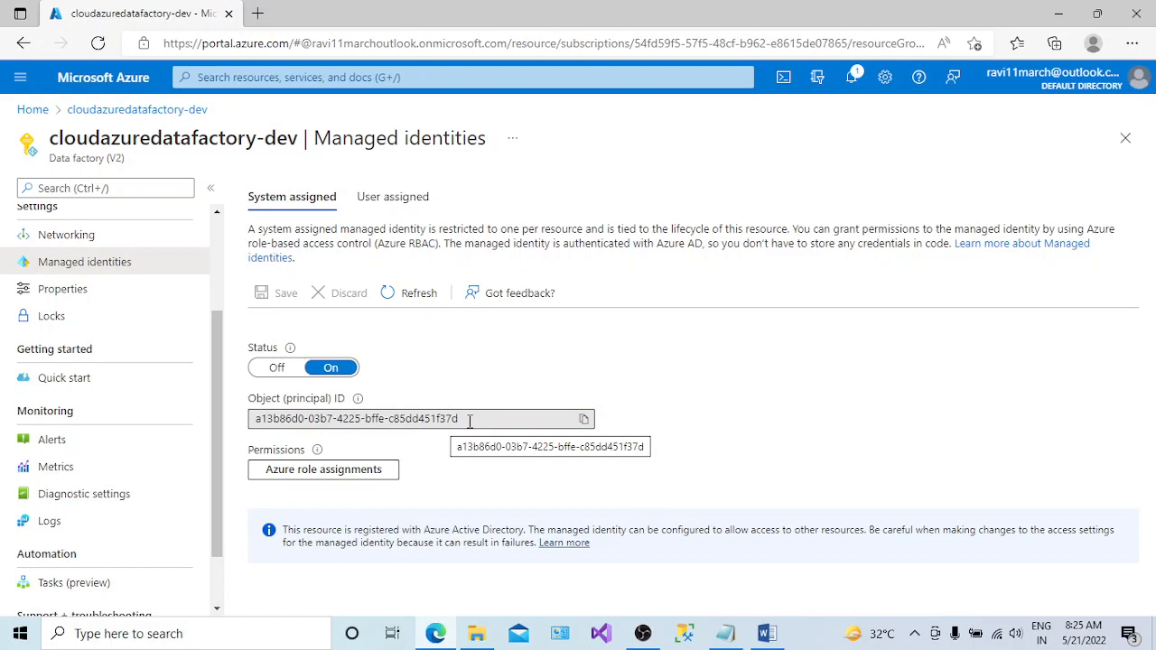
{"action": "left_click_drag", "start_coordinate": [477, 421], "coordinate": [251, 423]}
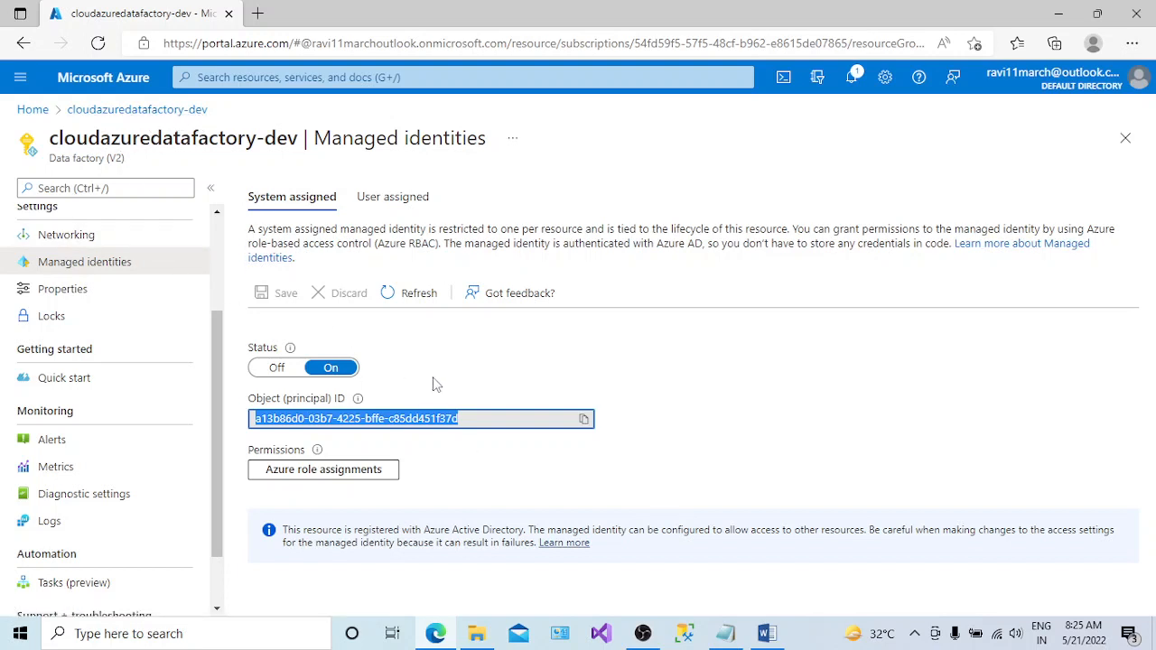
{"action": "left_click", "coordinate": [470, 443]}
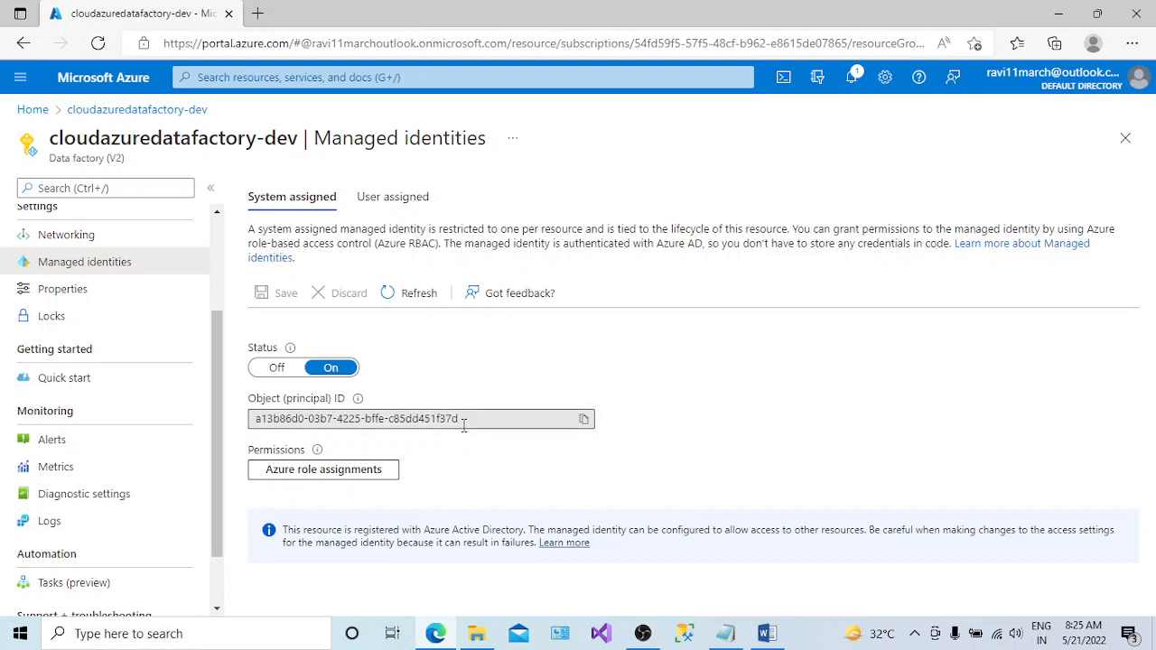
{"action": "left_click_drag", "start_coordinate": [470, 420], "coordinate": [254, 425]}
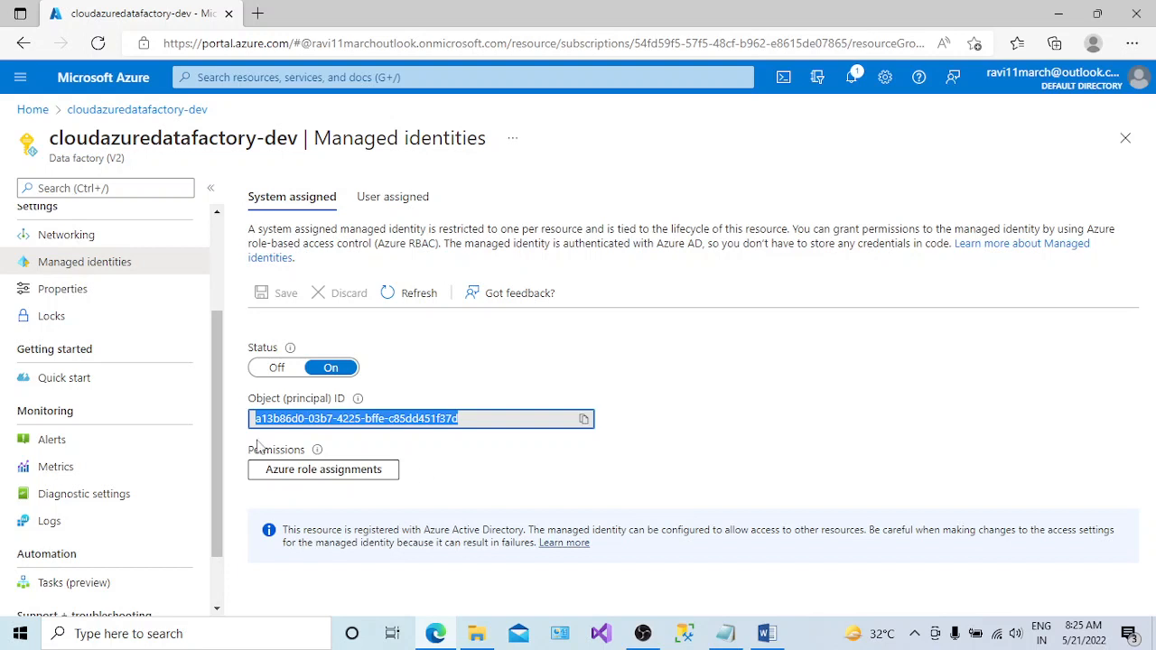
- View the data factory's Properties page and its Alerts page
{"action": "left_click", "coordinate": [102, 289]}
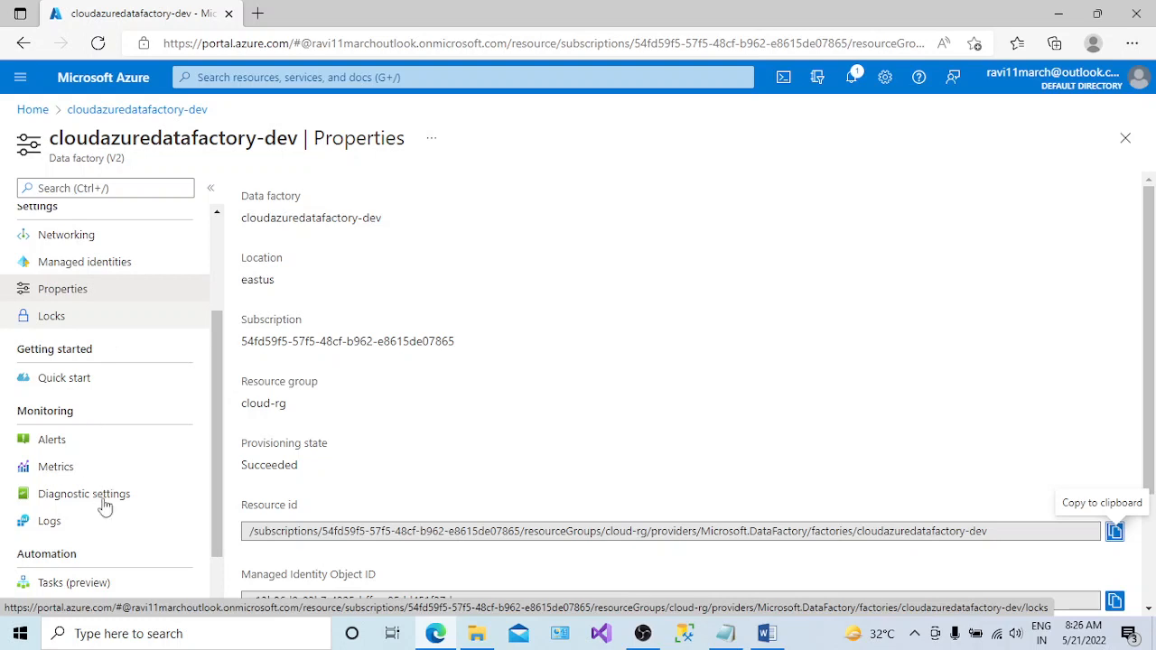
{"action": "left_click", "coordinate": [56, 440]}
- Return to the data factory's overview and launch Azure Data Factory Studio from it
{"action": "scroll", "coordinate": [214, 243], "scroll_direction": "up", "scroll_amount": 3}
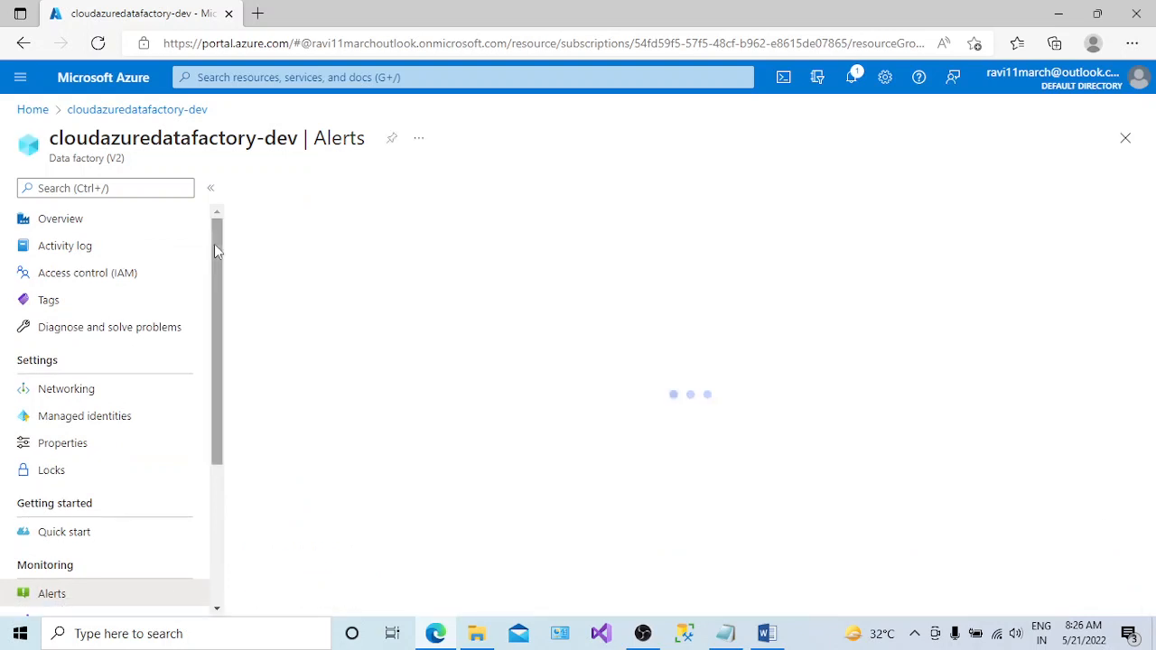
{"action": "left_click", "coordinate": [94, 227]}
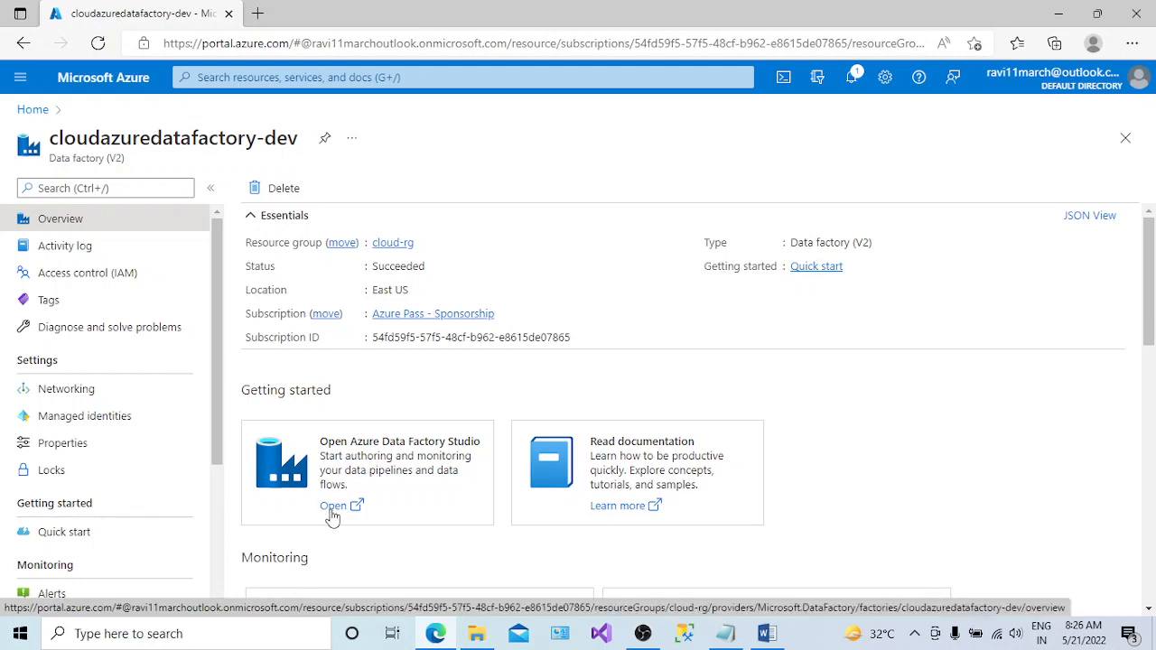
{"action": "left_click", "coordinate": [291, 475]}
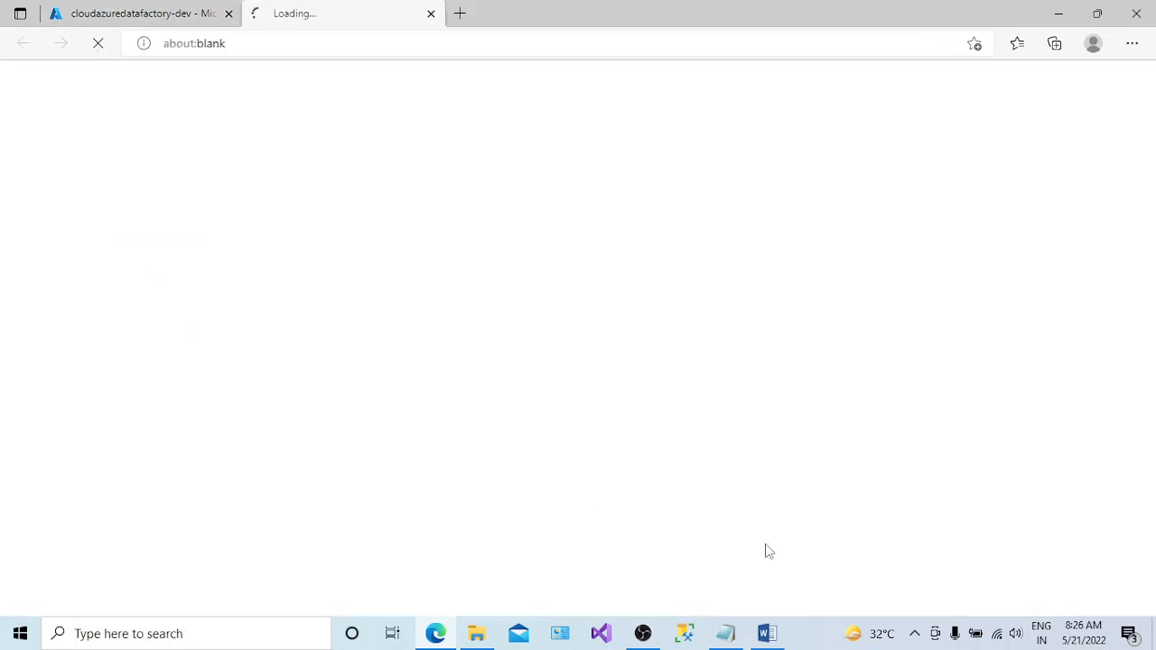
{"action": "left_click", "coordinate": [915, 636]}
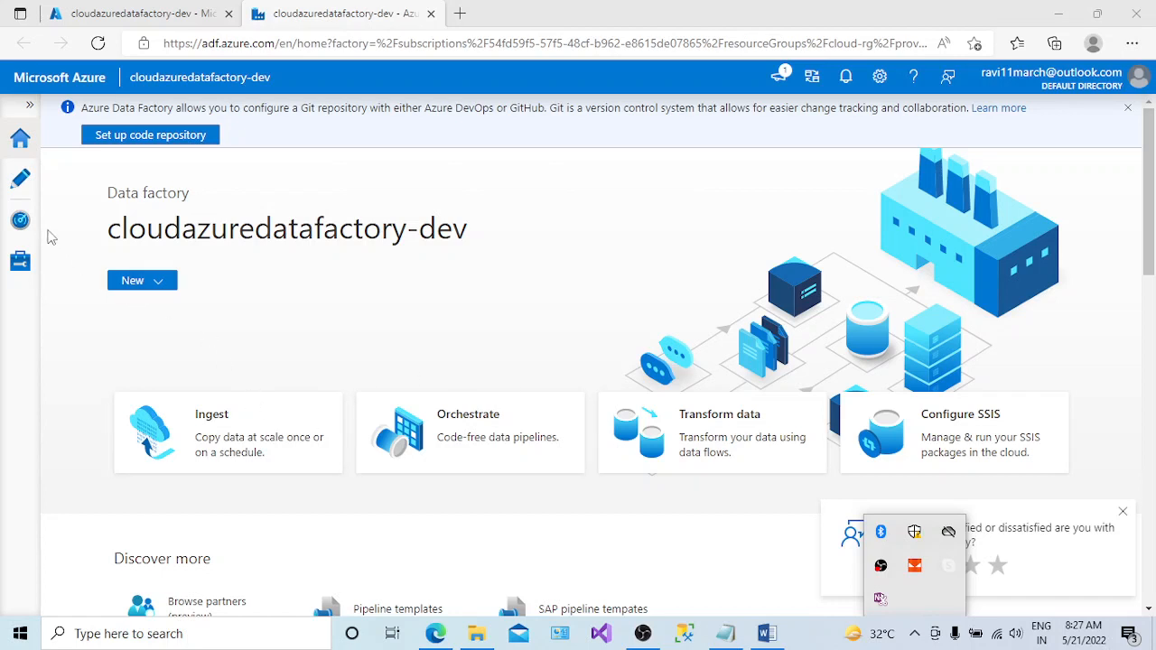
- View the resource types offered for creation on the Studio home page, and examine the factory resources in the authoring area
{"action": "left_click", "coordinate": [166, 291]}
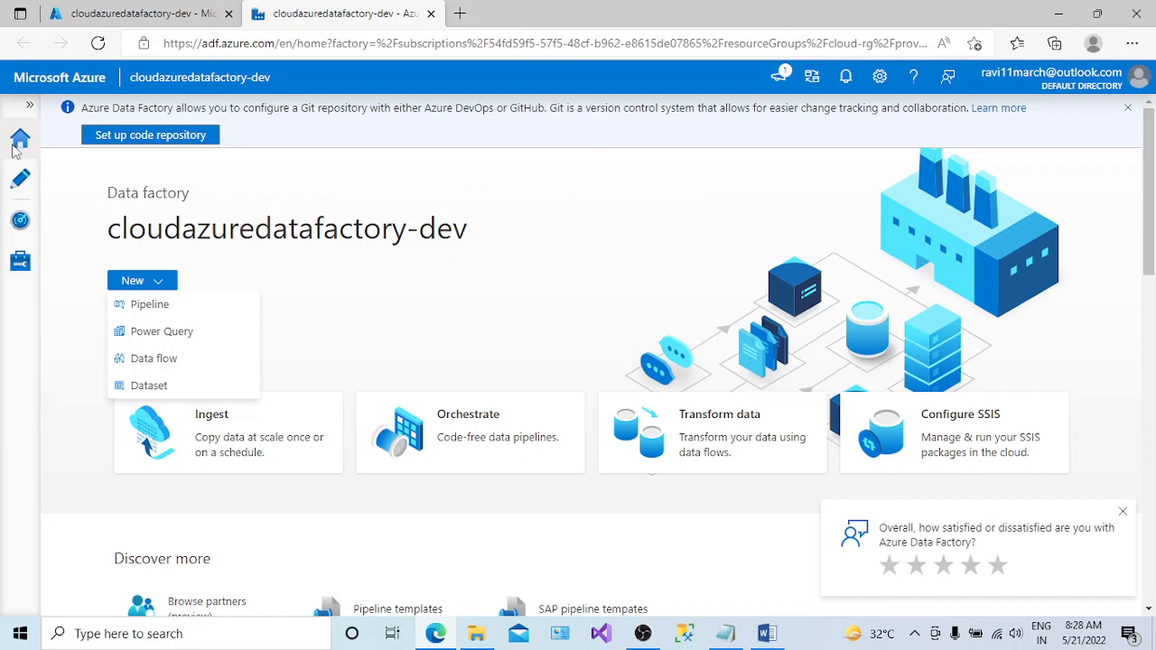
{"action": "key", "text": "Escape"}
{"action": "left_click", "coordinate": [20, 191]}
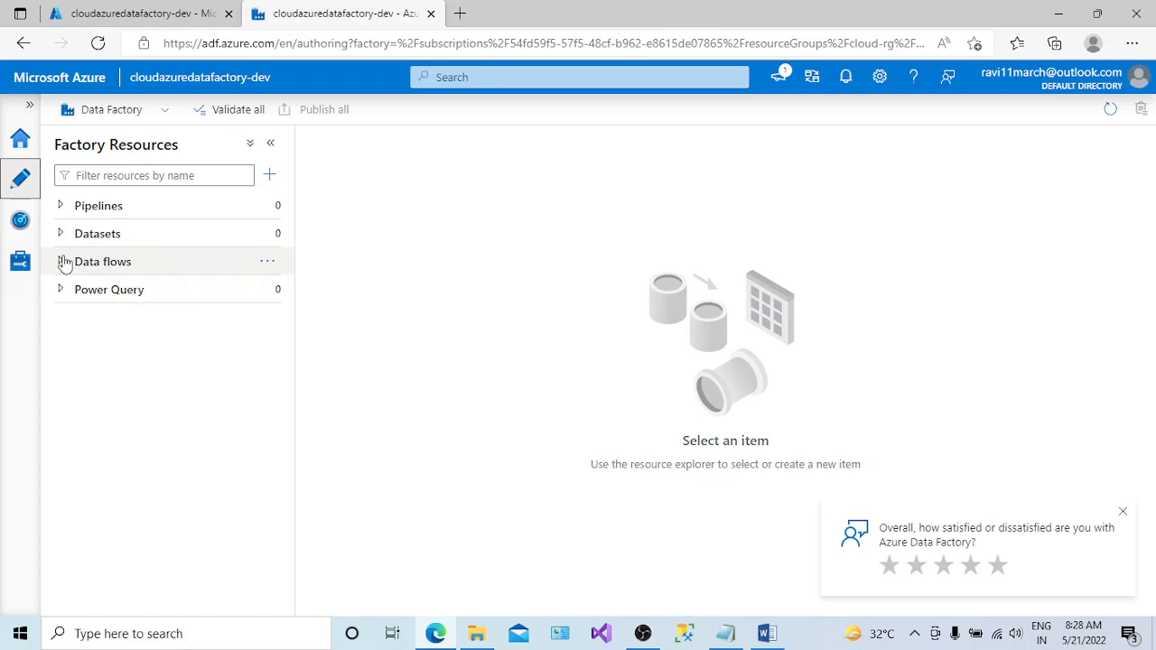
{"action": "left_click", "coordinate": [59, 290]}
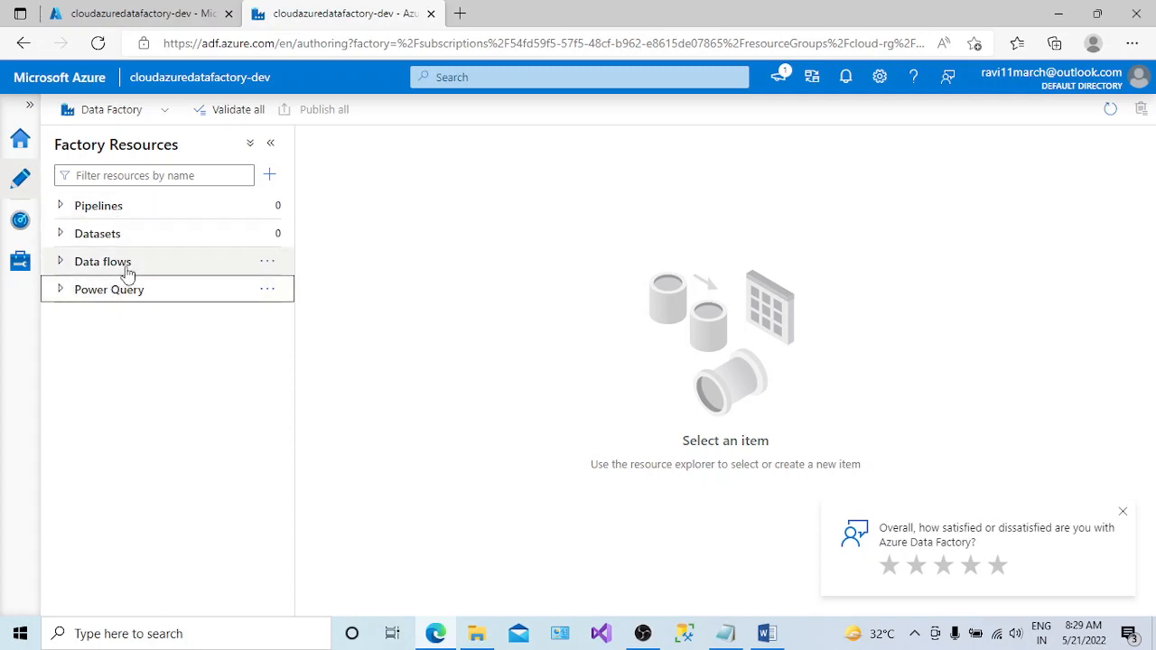
- Open the Studio's monitoring area and compare the Debug and Triggered views of the pipeline runs
{"action": "left_click", "coordinate": [21, 226]}
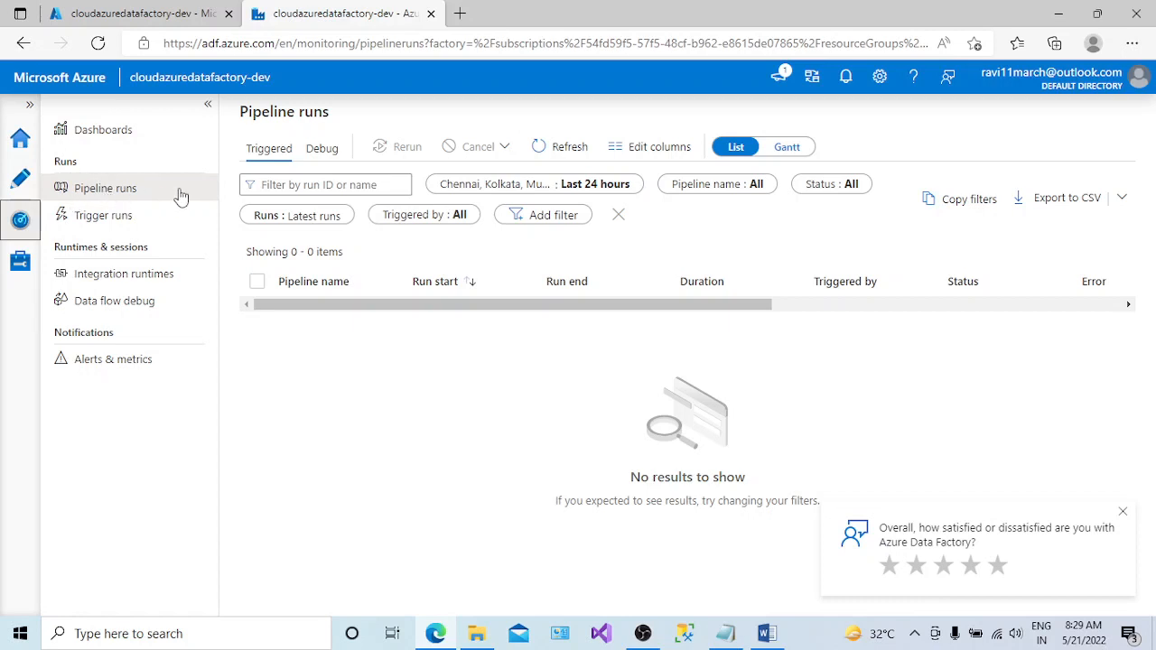
{"action": "left_click", "coordinate": [323, 151]}
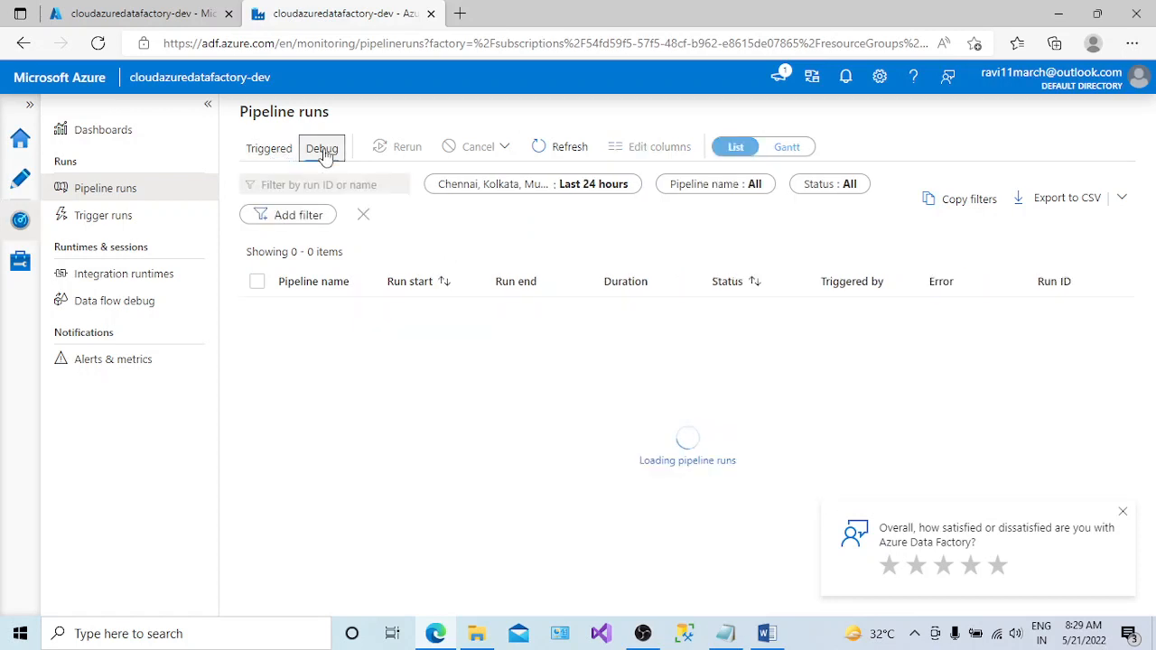
{"action": "left_click", "coordinate": [271, 149]}
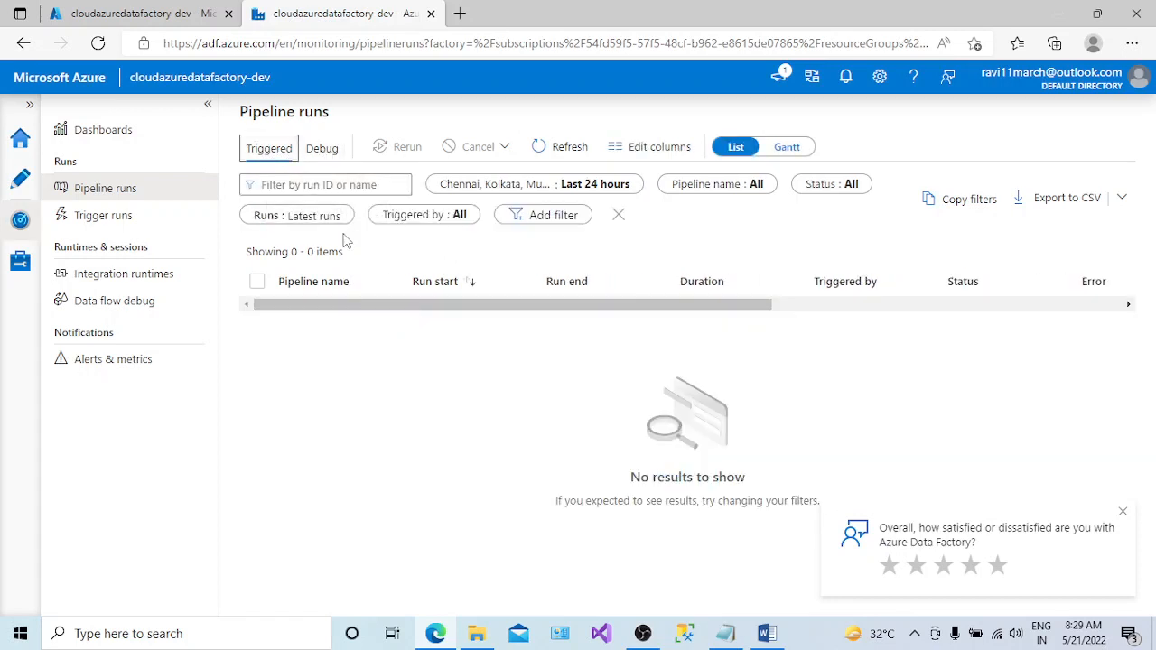
- Set the end time range filter of the triggered pipeline runs to Last 7 days
{"action": "left_click", "coordinate": [593, 186]}
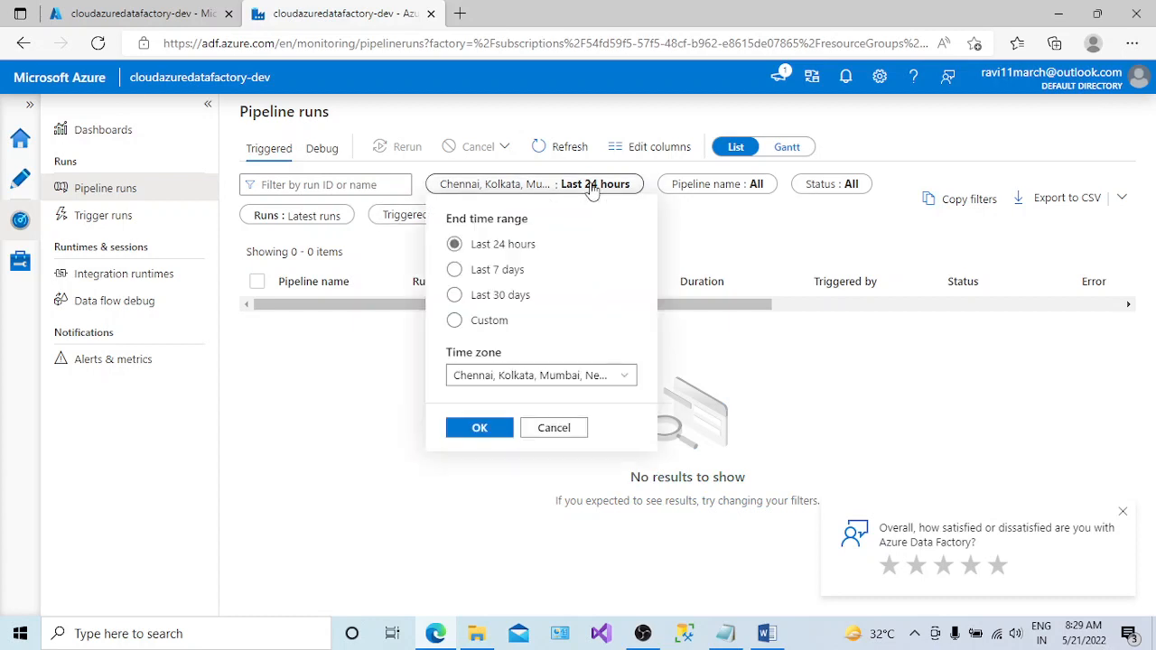
{"action": "left_click", "coordinate": [455, 271]}
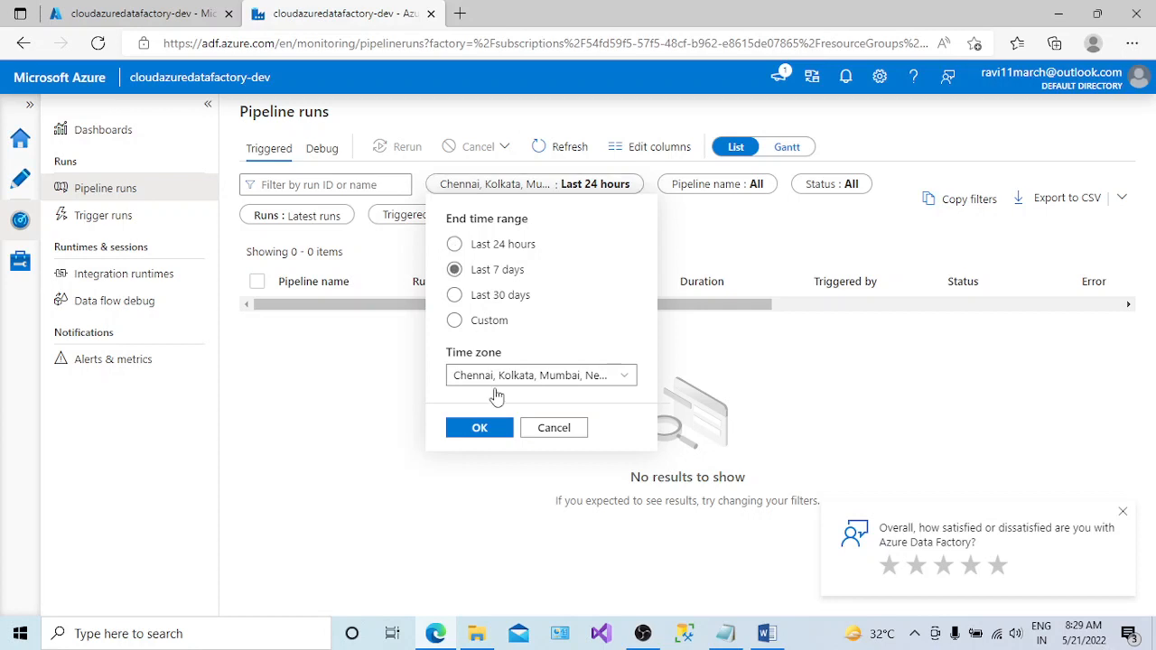
{"action": "left_click", "coordinate": [480, 429]}
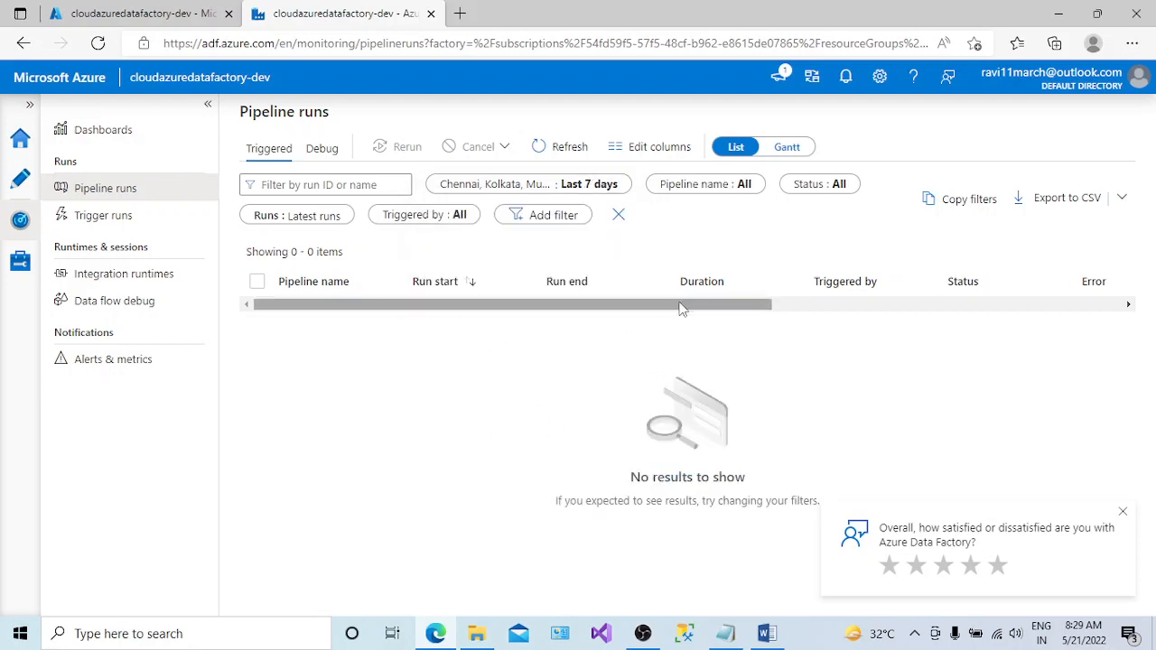
- Look through all columns of the pipeline runs list and check the pipeline name filter's choices
{"action": "left_click_drag", "start_coordinate": [682, 312], "coordinate": [860, 320]}
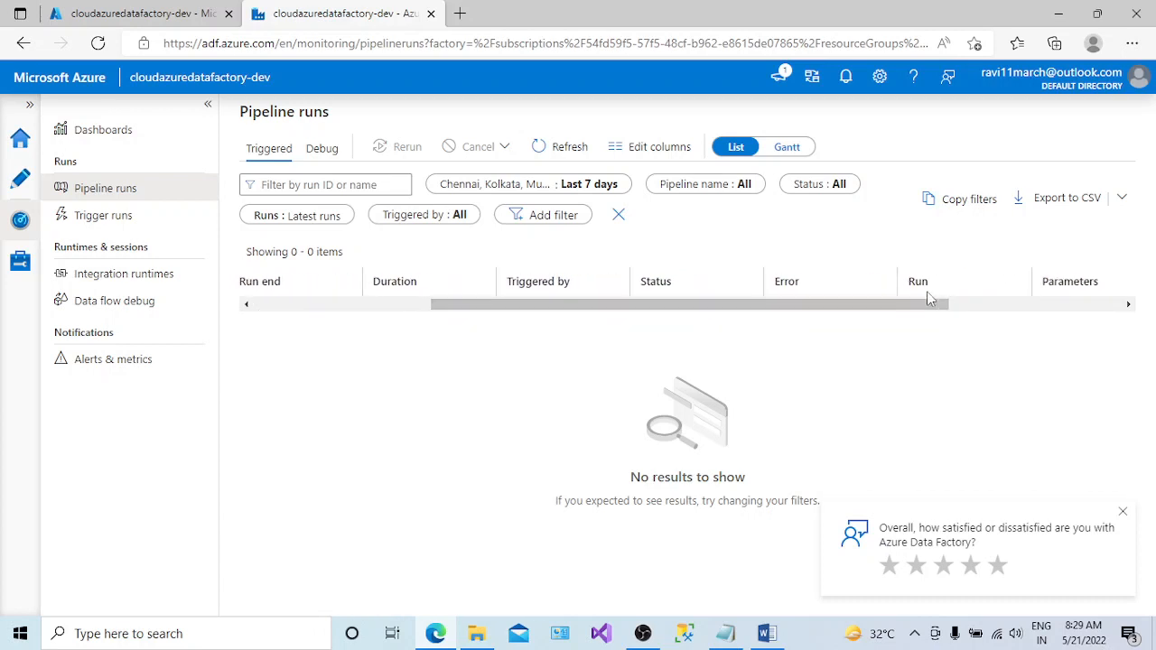
{"action": "left_click", "coordinate": [984, 307]}
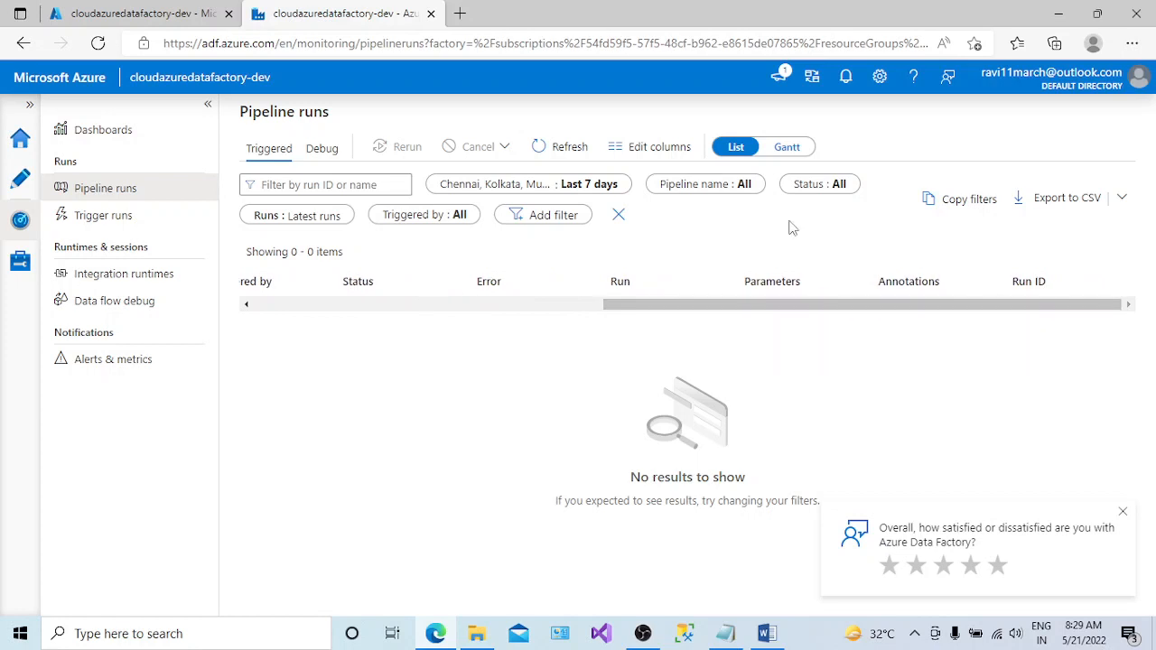
{"action": "left_click", "coordinate": [737, 188]}
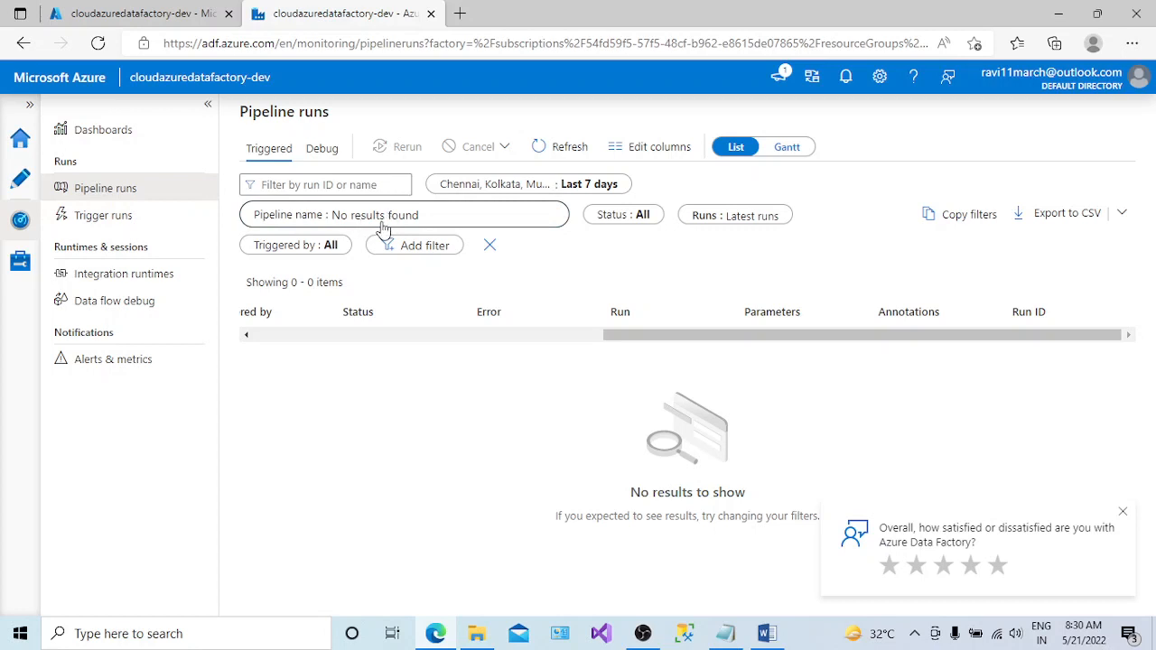
{"action": "left_click", "coordinate": [397, 335]}
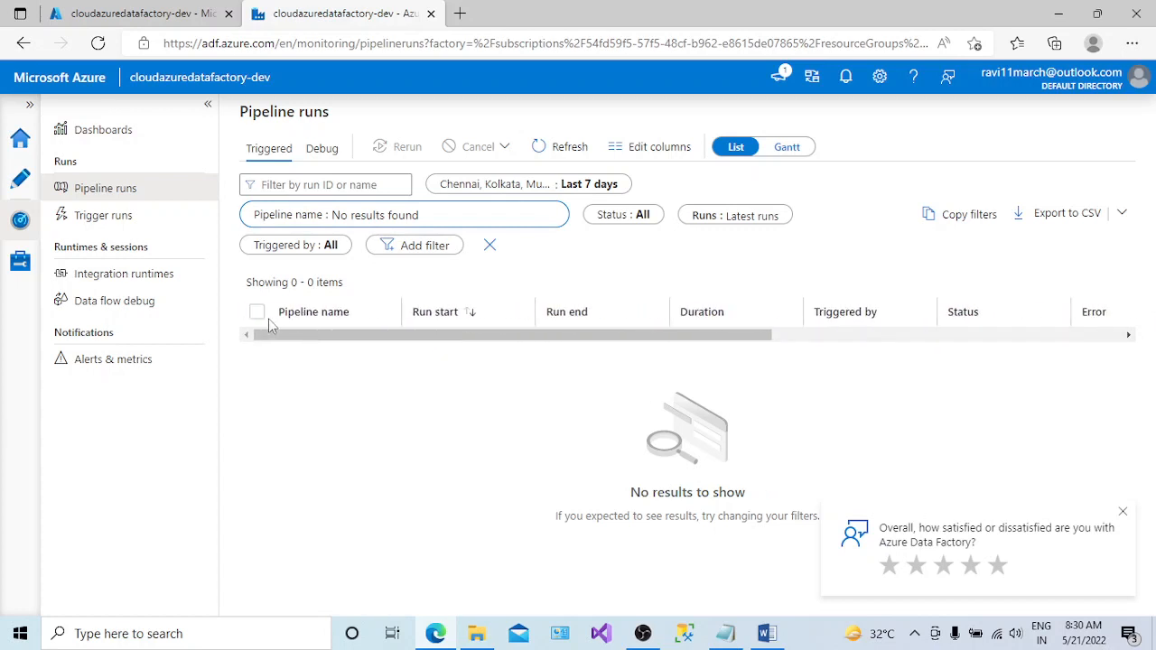
- Open the trigger runs, check the time range filter's options, and view the Schedule and Tumbling window runs
{"action": "left_click", "coordinate": [116, 217]}
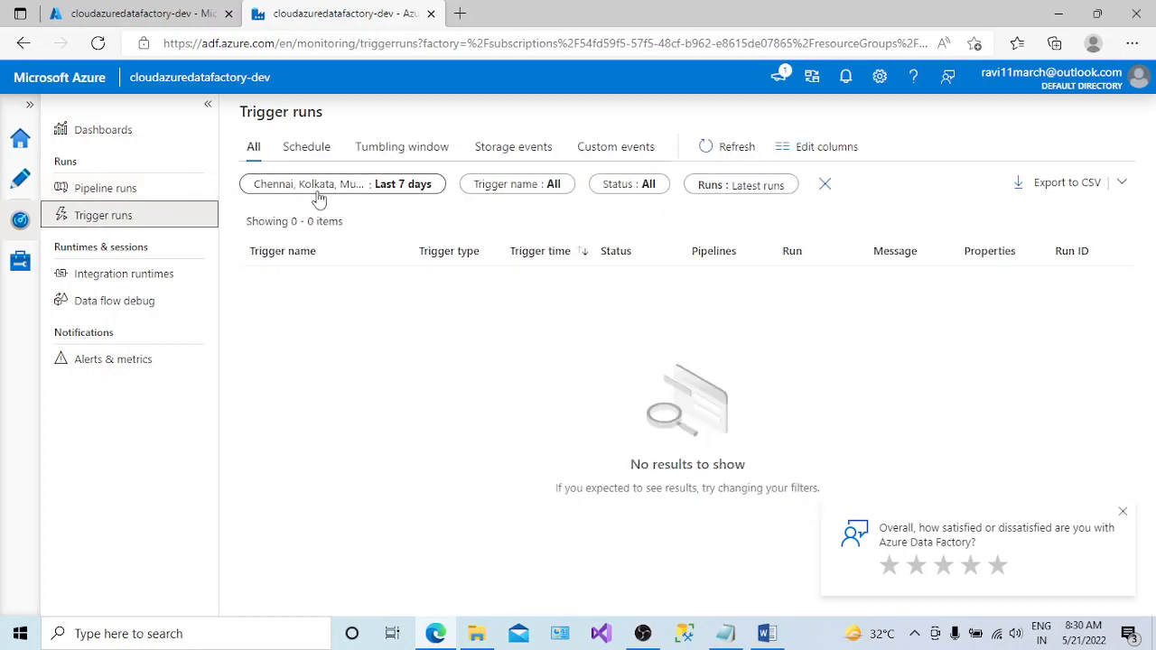
{"action": "left_click", "coordinate": [409, 191]}
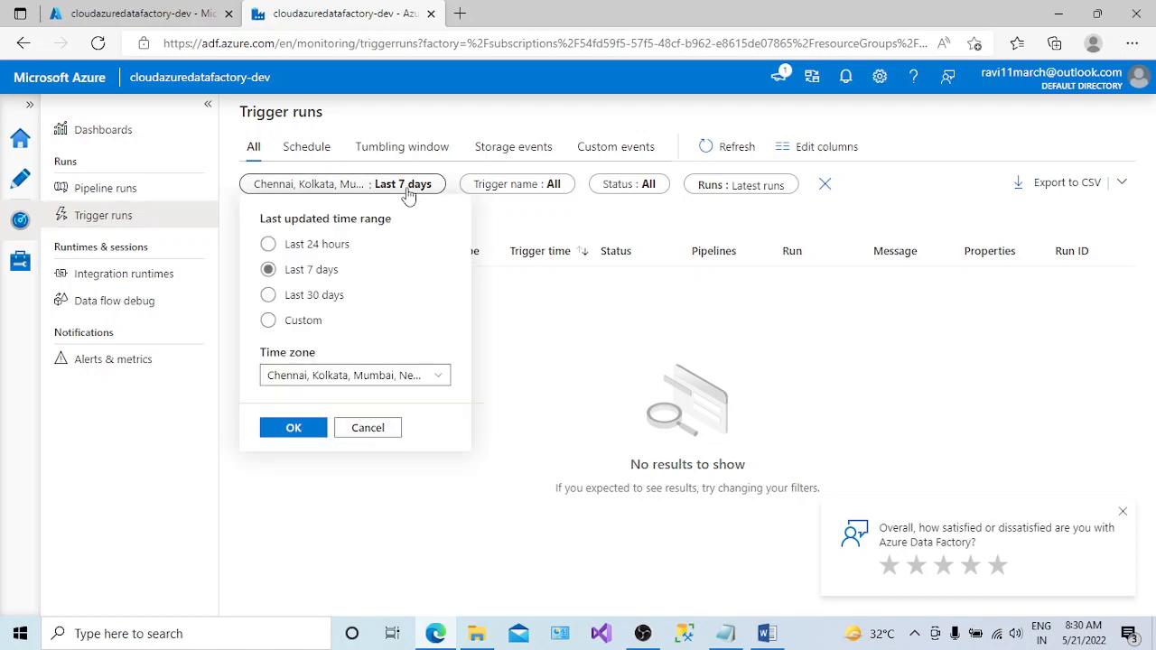
{"action": "left_click", "coordinate": [564, 330]}
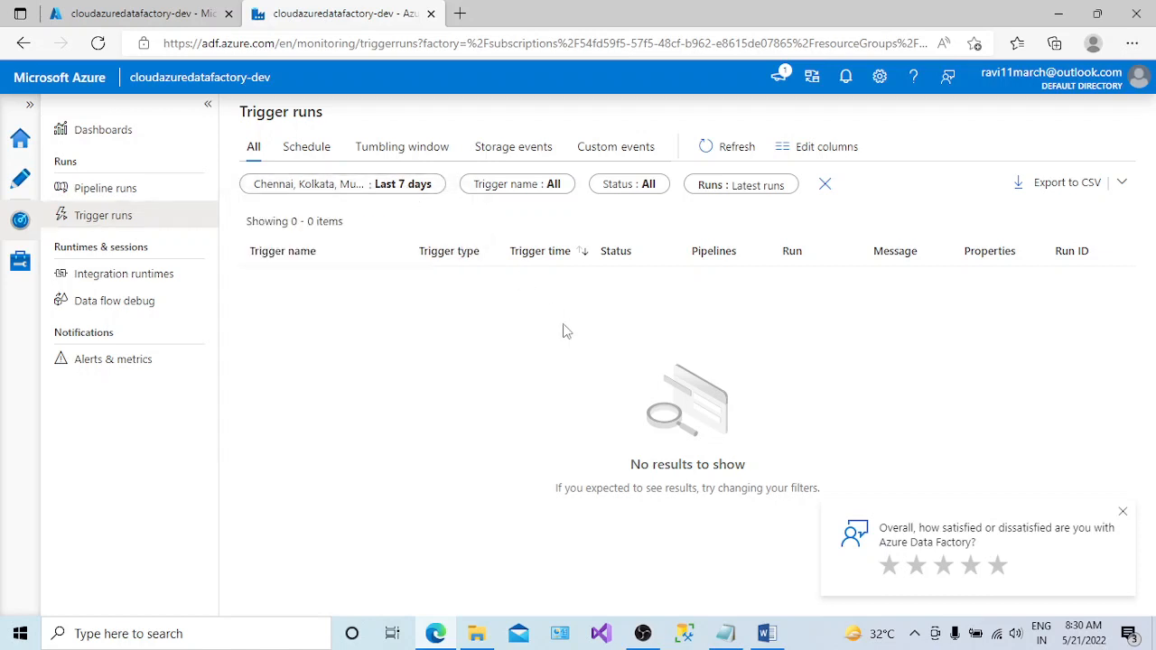
{"action": "left_click", "coordinate": [320, 152]}
{"action": "left_click", "coordinate": [391, 147]}
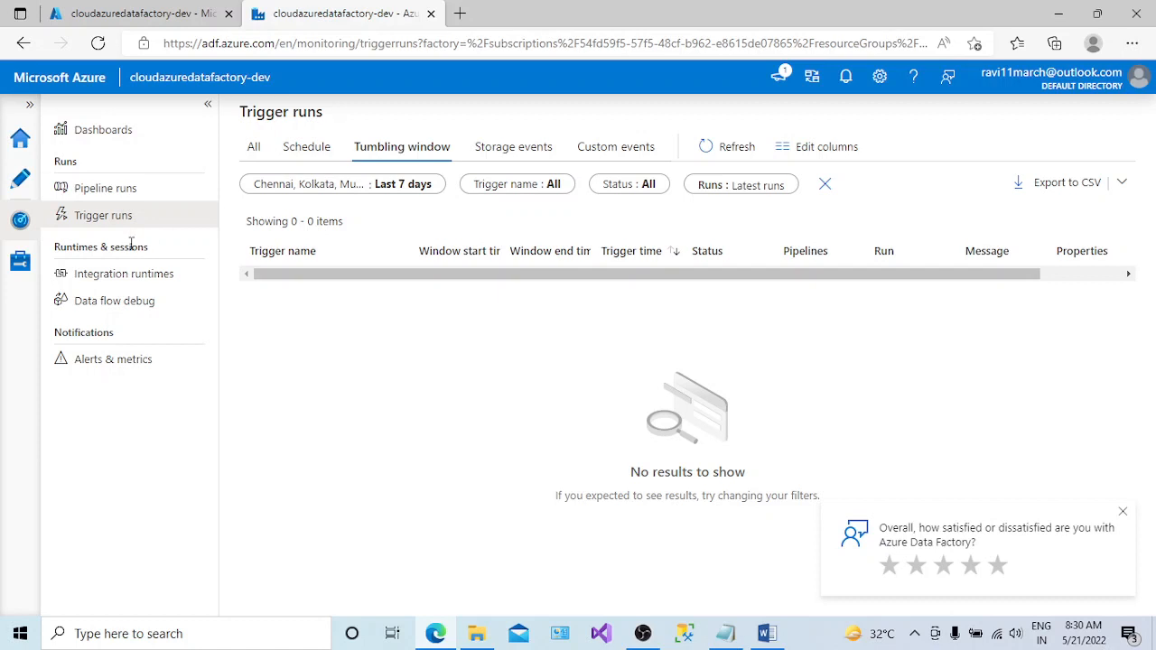
- Open the integration runtimes in the monitoring area and widen the Name column to read the runtime's full name
{"action": "left_click", "coordinate": [142, 290]}
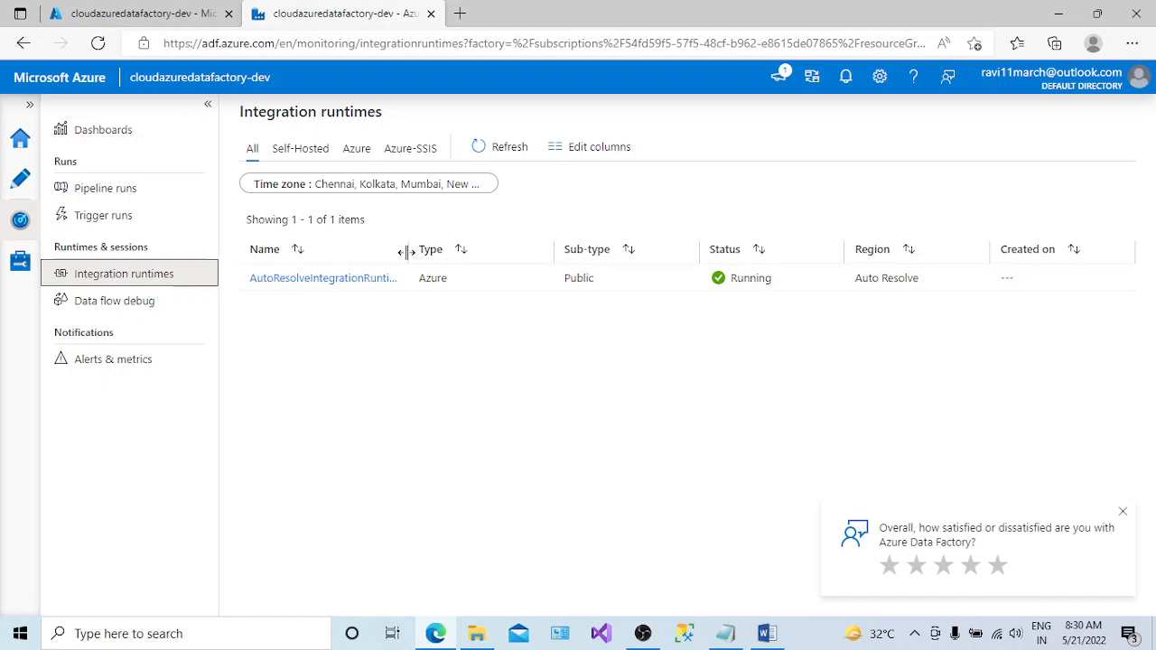
{"action": "left_click_drag", "start_coordinate": [406, 251], "coordinate": [478, 257]}
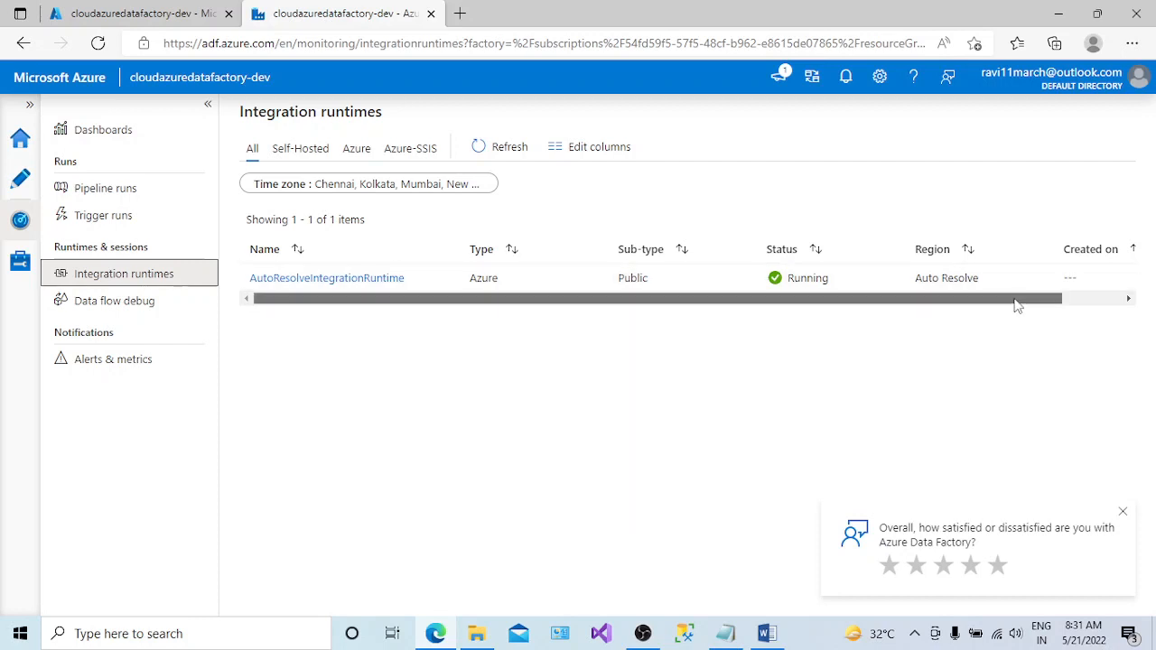
{"action": "left_click_drag", "start_coordinate": [1016, 301], "coordinate": [983, 332]}
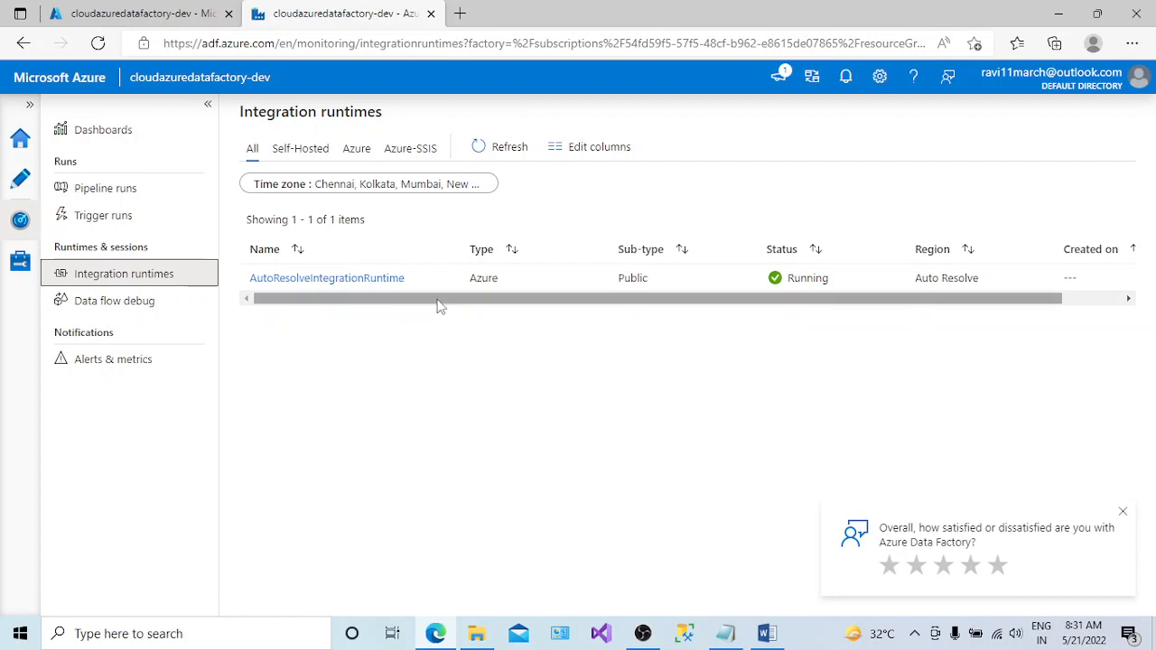
{"action": "left_click_drag", "start_coordinate": [437, 300], "coordinate": [430, 332]}
{"action": "mouse_move", "coordinate": [392, 307]}
{"action": "left_mouse_down"}
{"action": "mouse_move", "coordinate": [415, 310]}
{"action": "mouse_move", "coordinate": [388, 310]}
{"action": "left_mouse_up"}
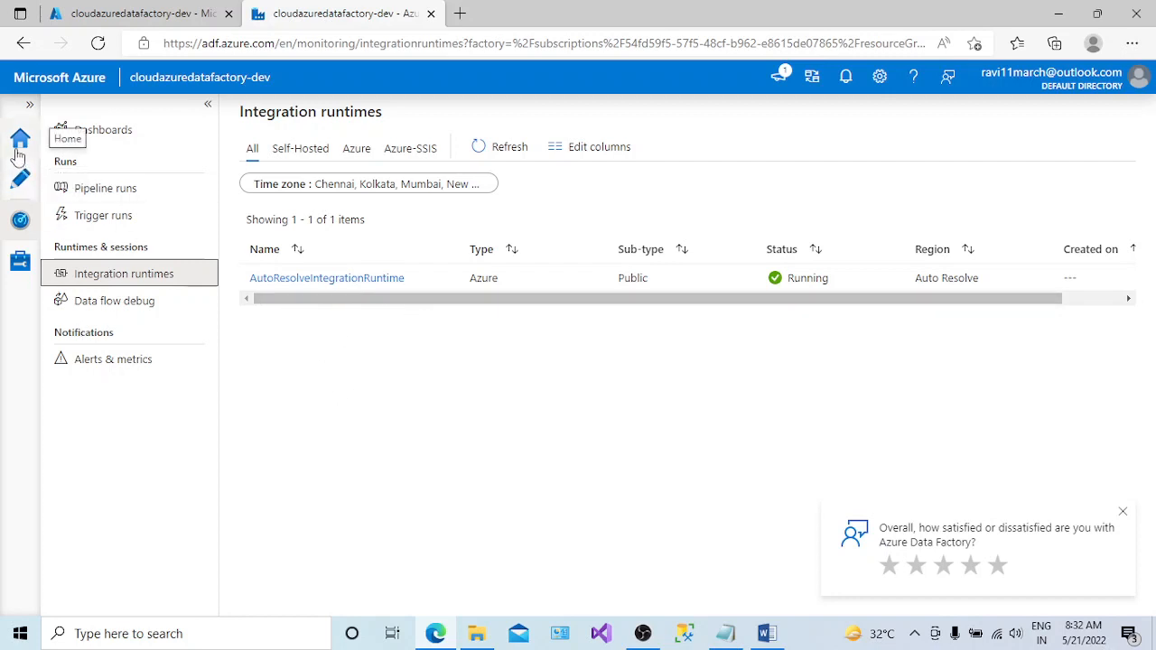
- Open the Studio's management area and view its linked services, integration runtimes, Git configuration and ARM template pages
{"action": "left_click", "coordinate": [21, 271]}
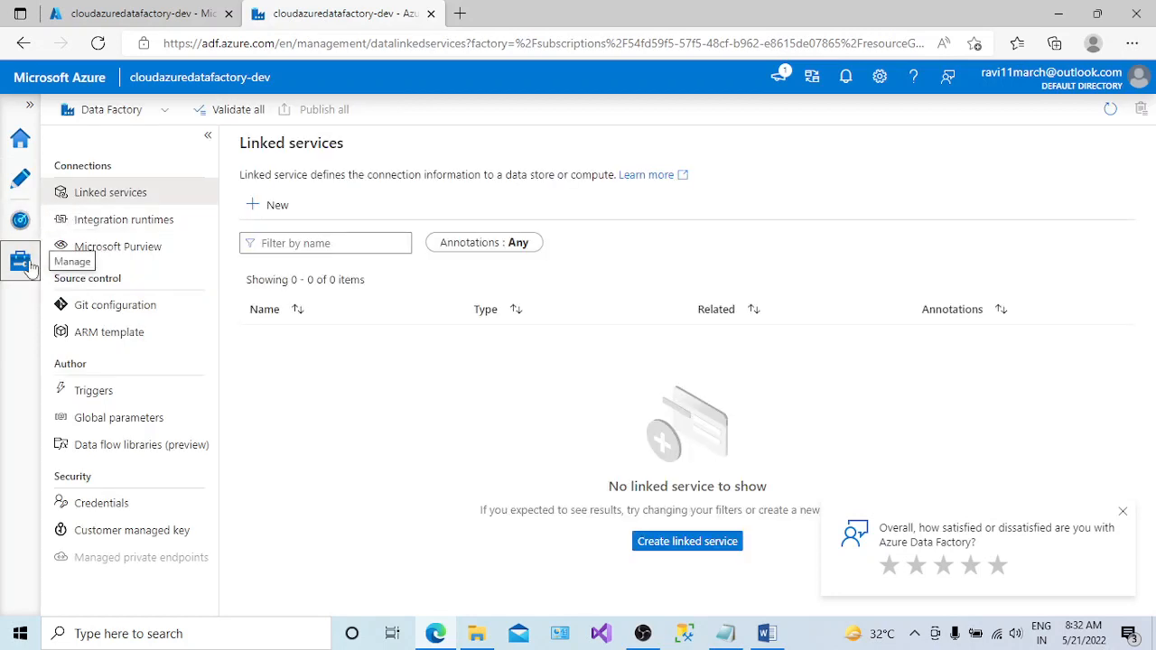
{"action": "left_click", "coordinate": [915, 635]}
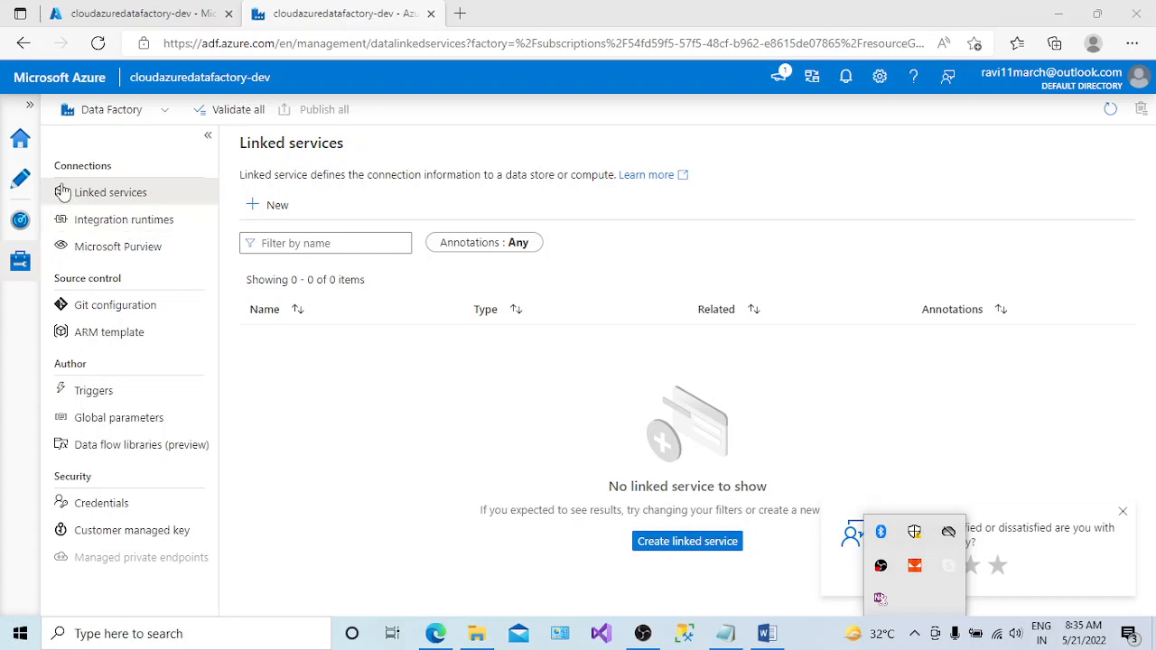
{"action": "left_click", "coordinate": [113, 200]}
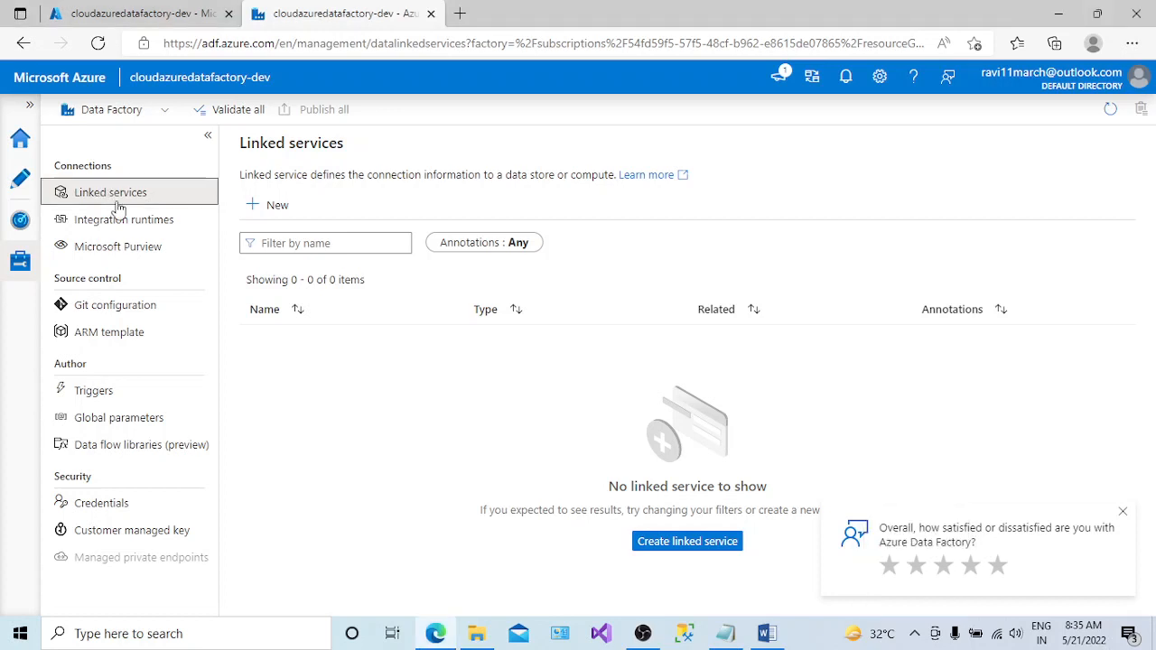
{"action": "left_click", "coordinate": [126, 226]}
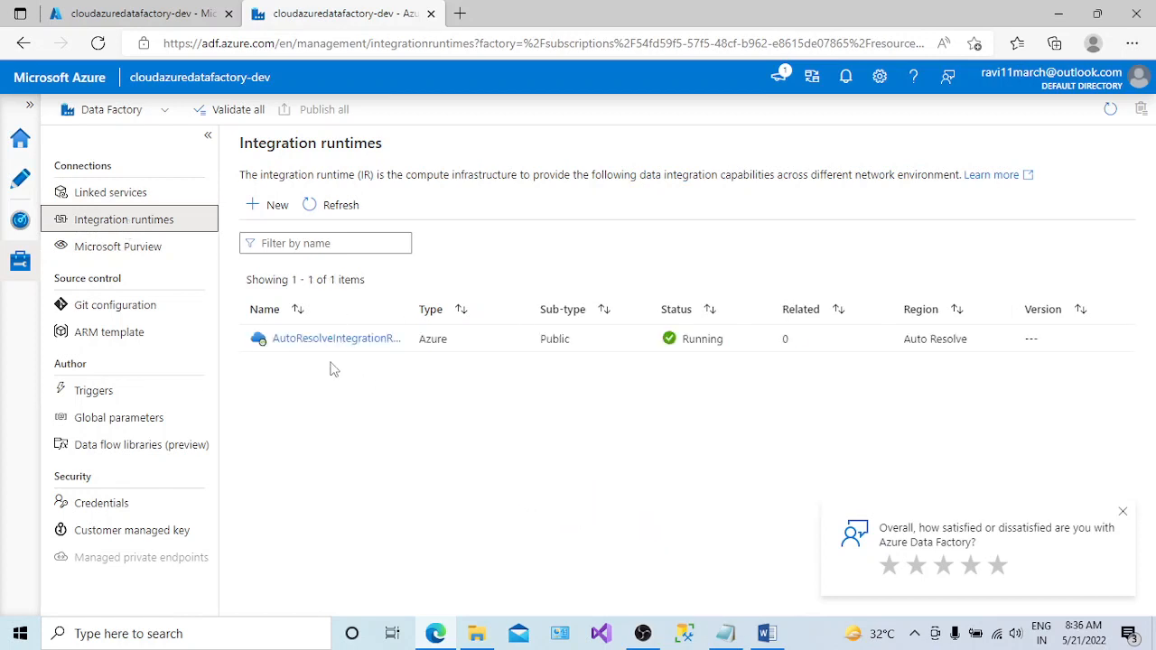
{"action": "left_click", "coordinate": [150, 314]}
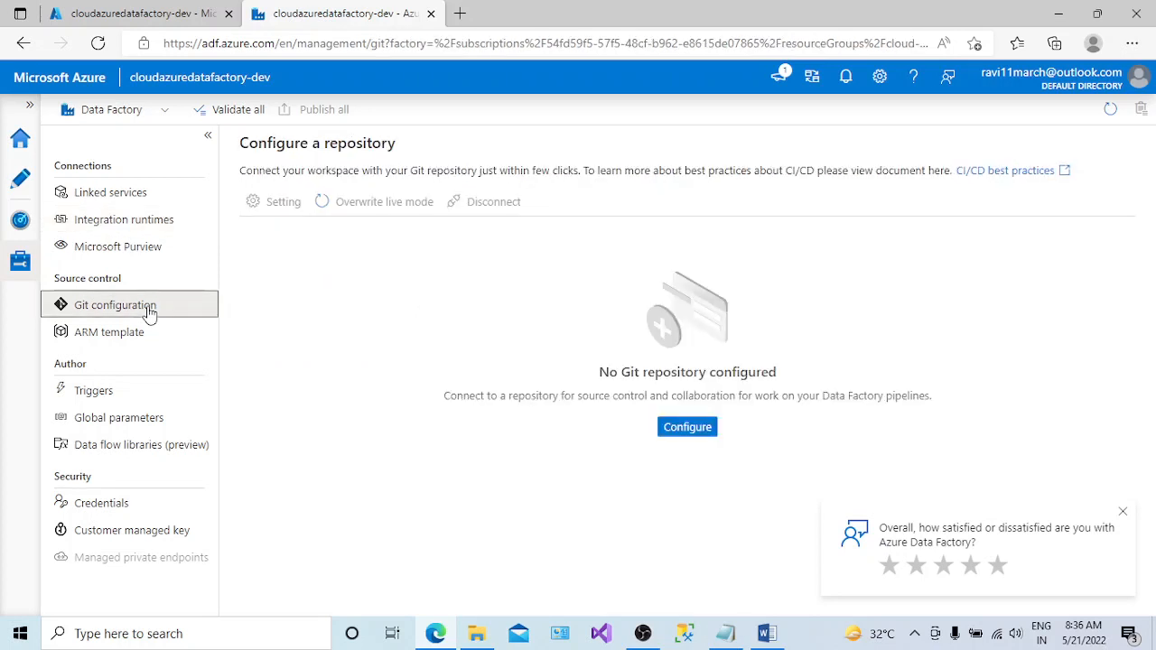
{"action": "left_click", "coordinate": [104, 338]}
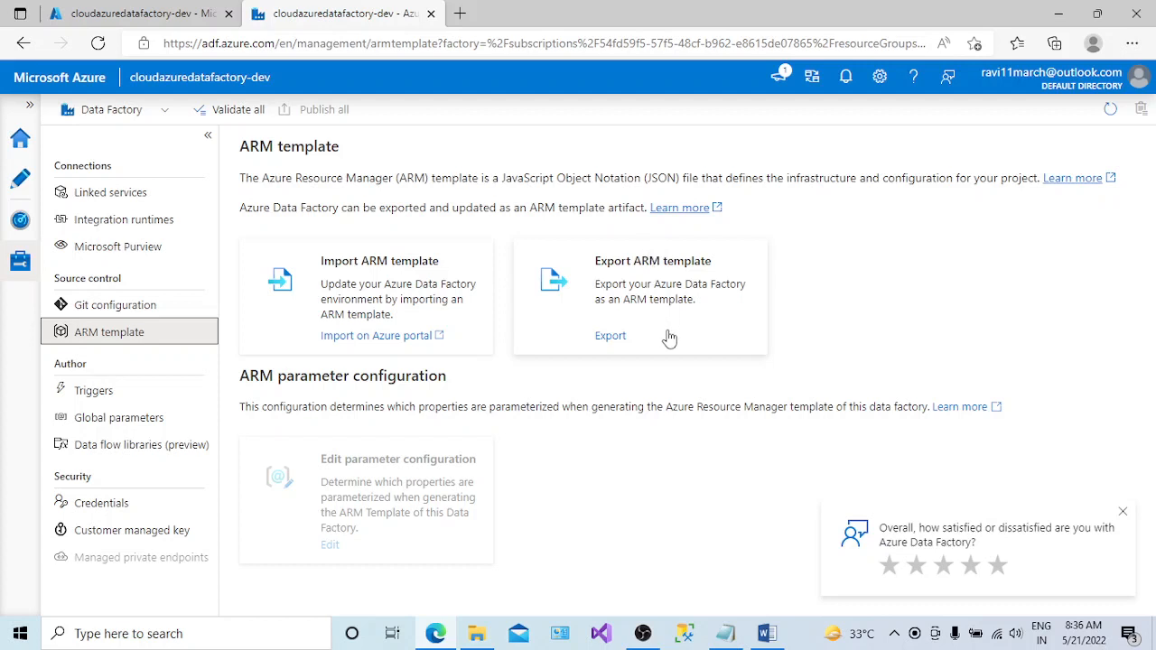
- View the management pages for triggers, global parameters, data flow libraries and the customer managed key
{"action": "left_click", "coordinate": [99, 398]}
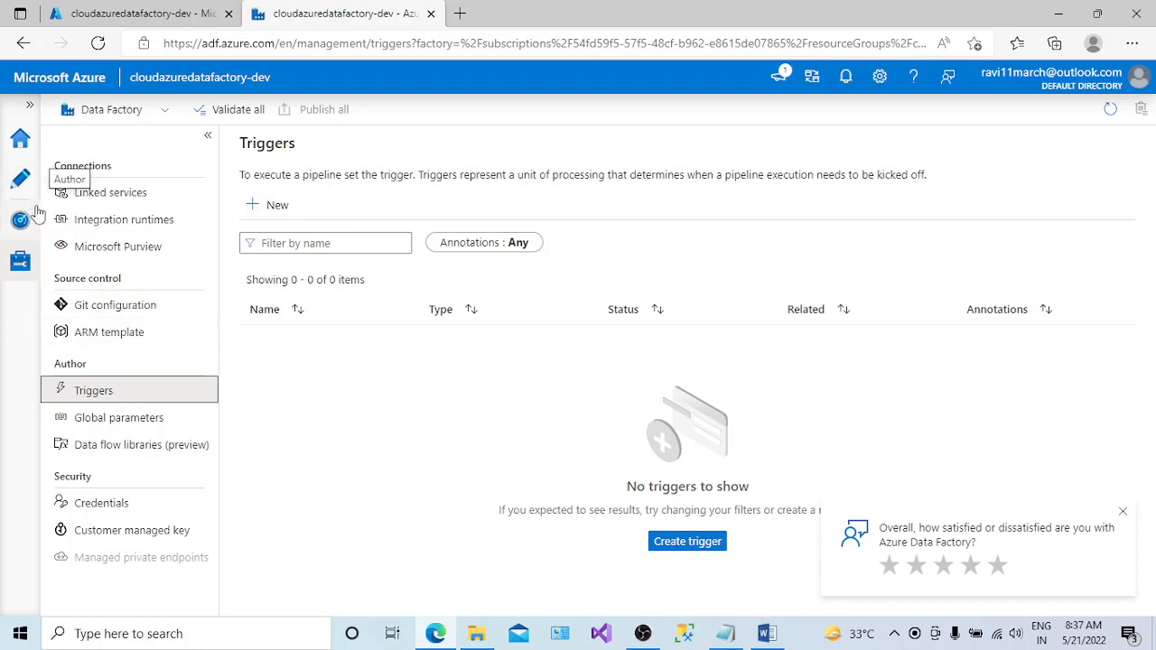
{"action": "left_click", "coordinate": [94, 423]}
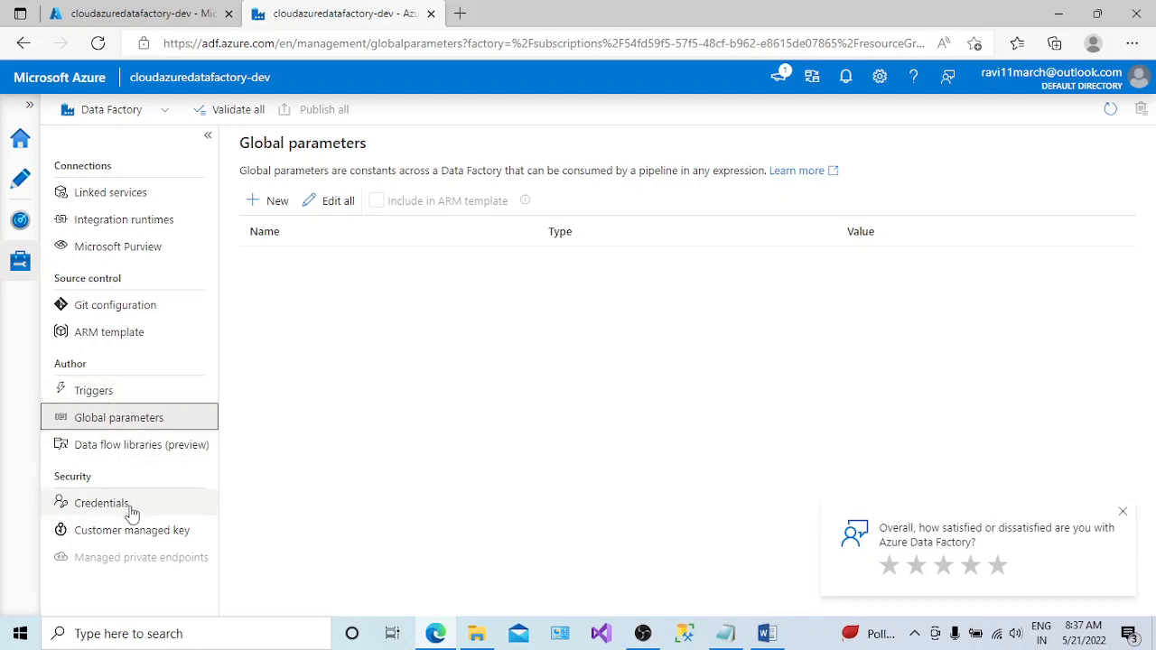
{"action": "left_click", "coordinate": [141, 452]}
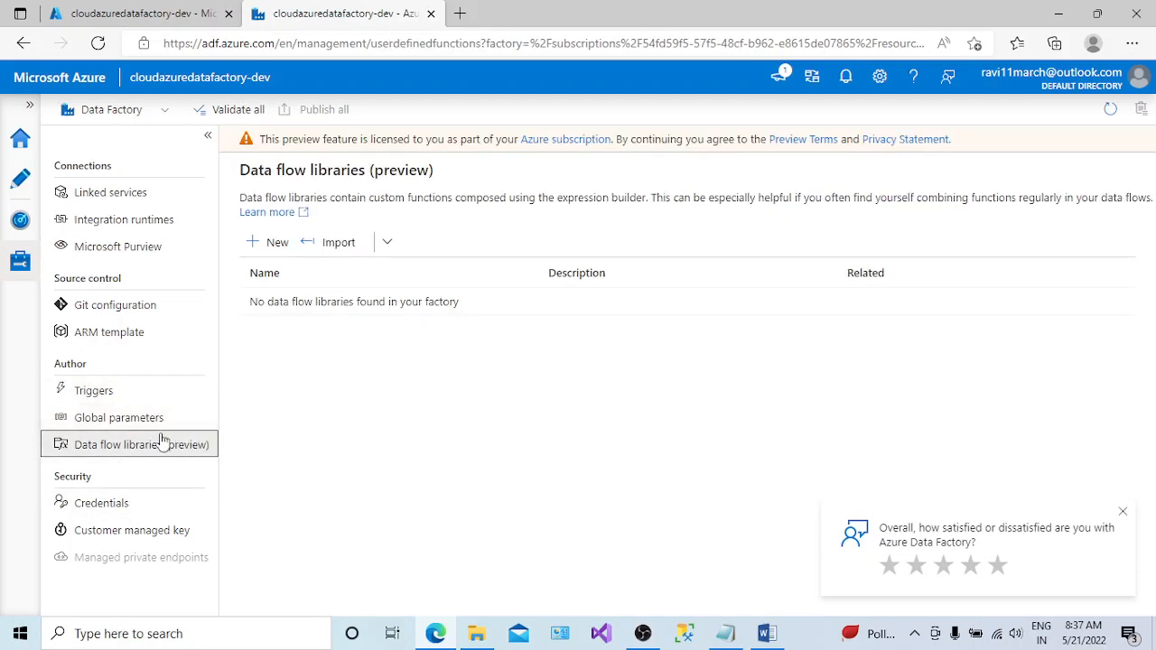
{"action": "left_click", "coordinate": [148, 537]}
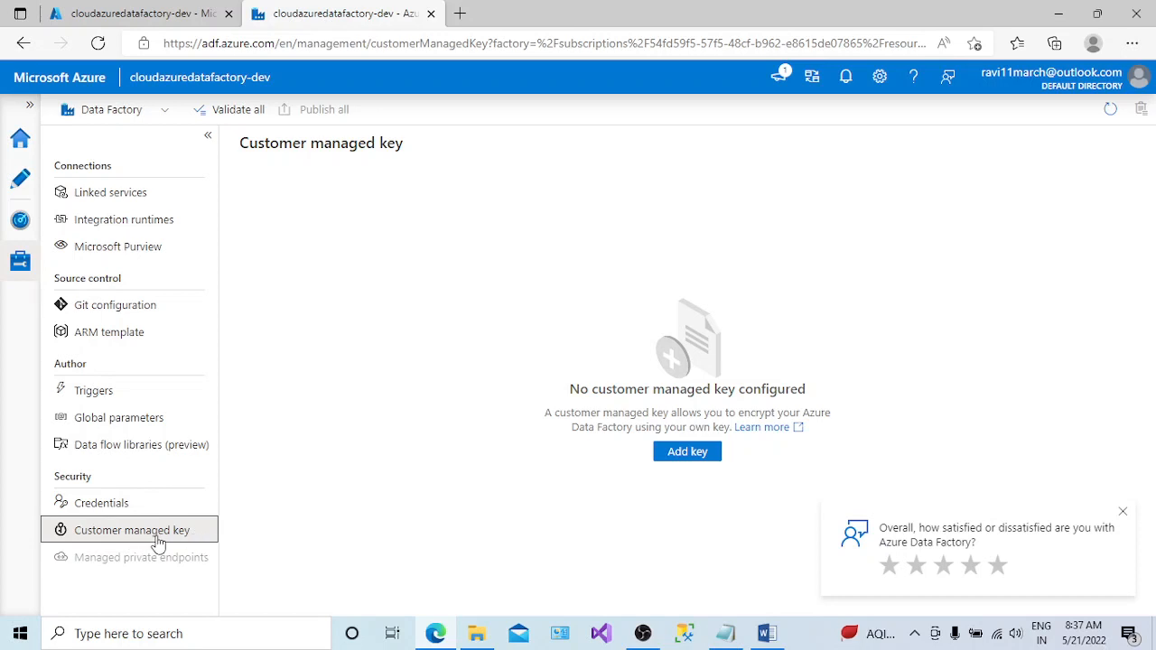
- Go to the Studio's authoring area, check the Data Factory mode choices, and add a new blank pipeline to the factory resources
{"action": "left_click", "coordinate": [22, 152]}
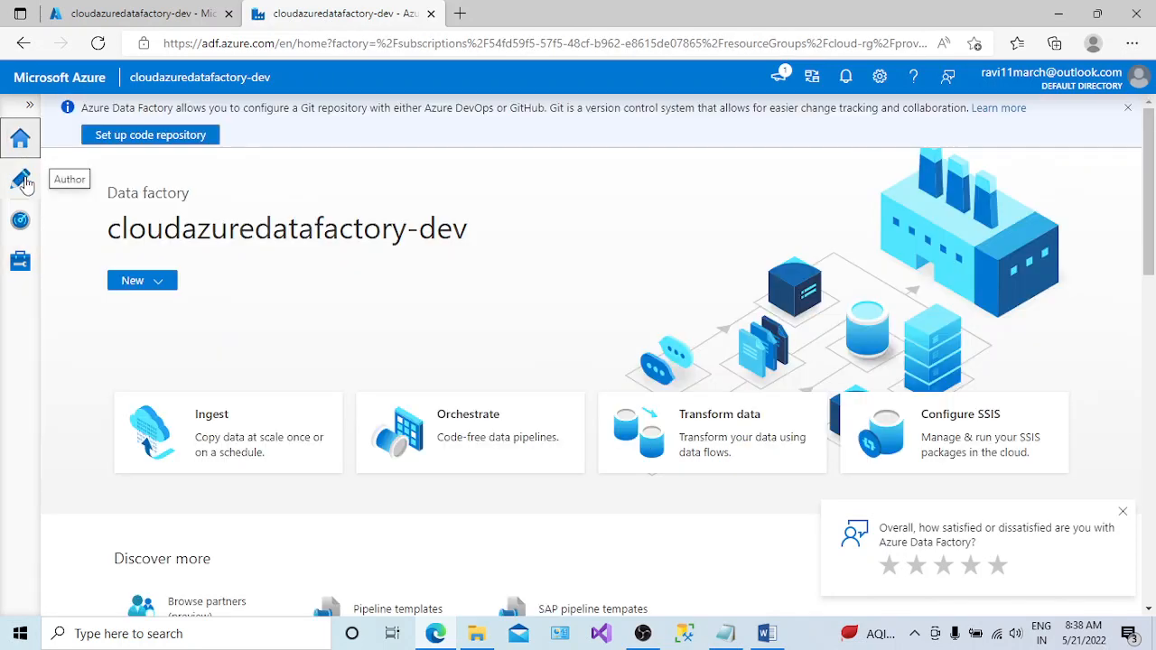
{"action": "left_click", "coordinate": [19, 178]}
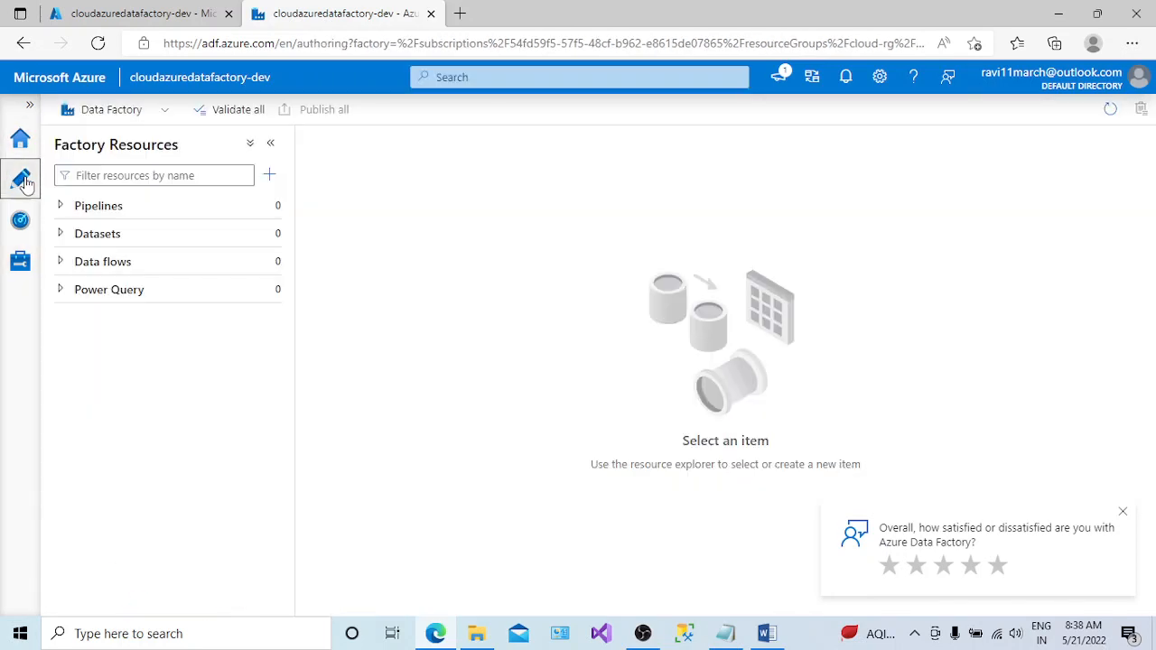
{"action": "left_click", "coordinate": [169, 112]}
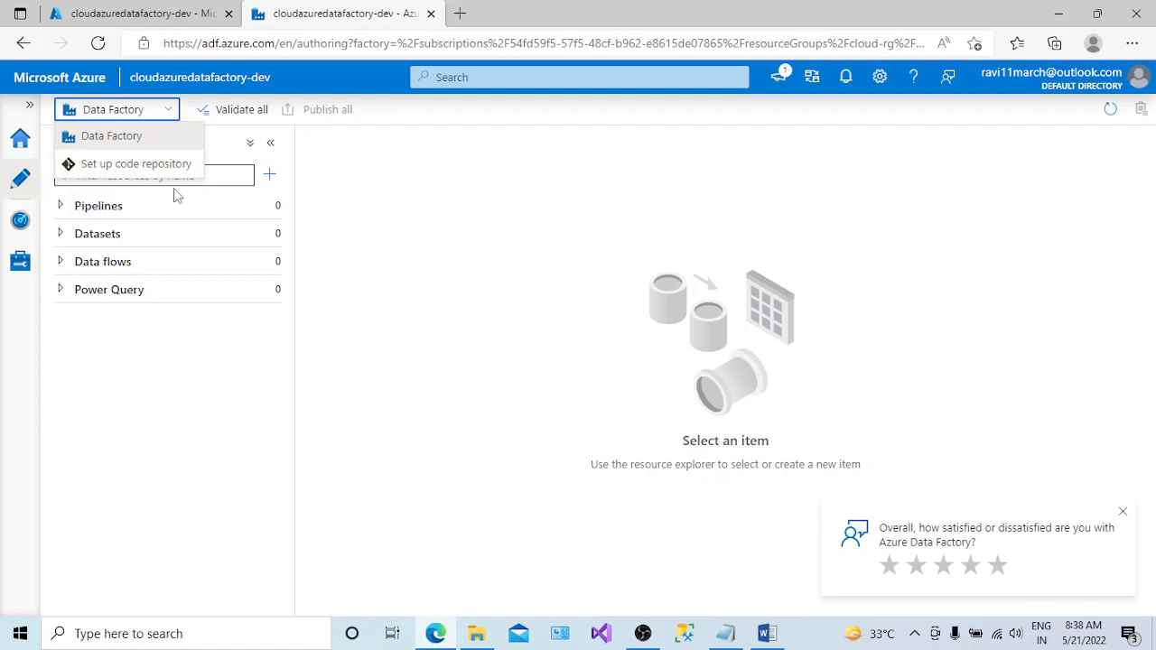
{"action": "left_click", "coordinate": [271, 175]}
{"action": "mouse_move", "coordinate": [340, 199]}
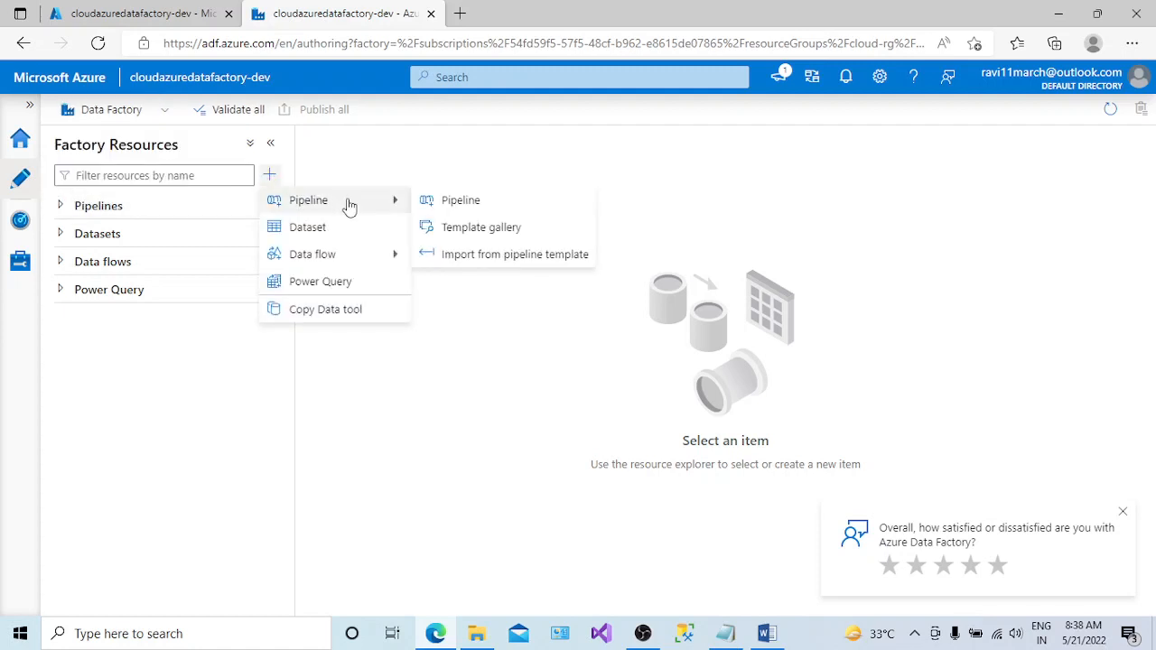
{"action": "left_click", "coordinate": [451, 206]}
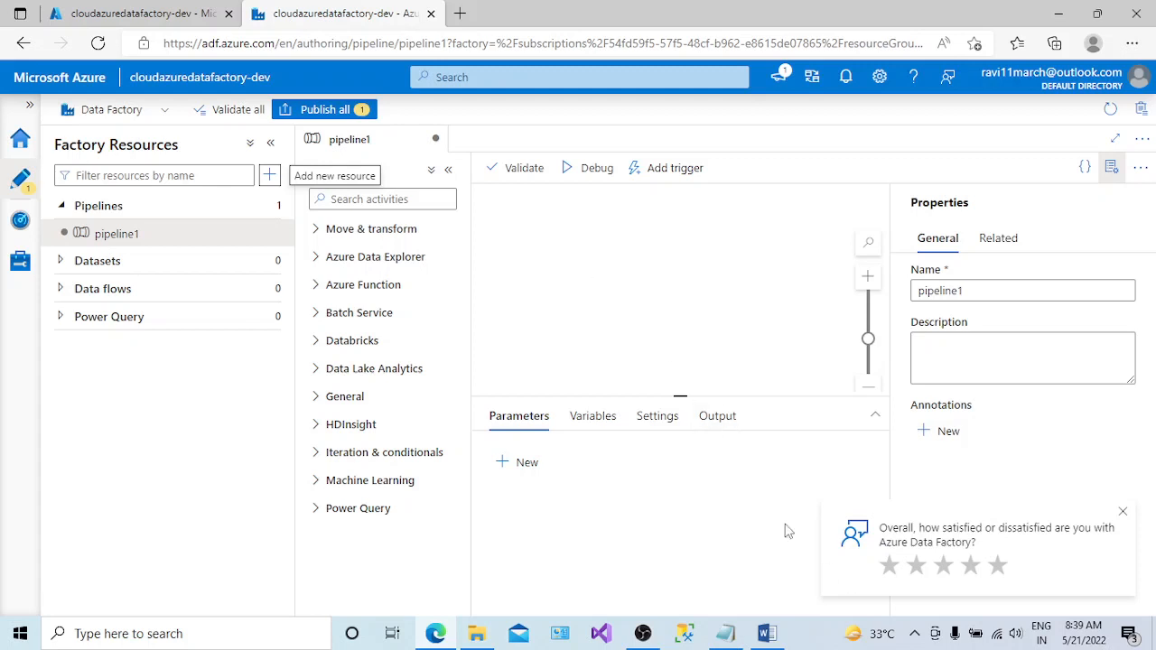
{"action": "left_click", "coordinate": [916, 637]}
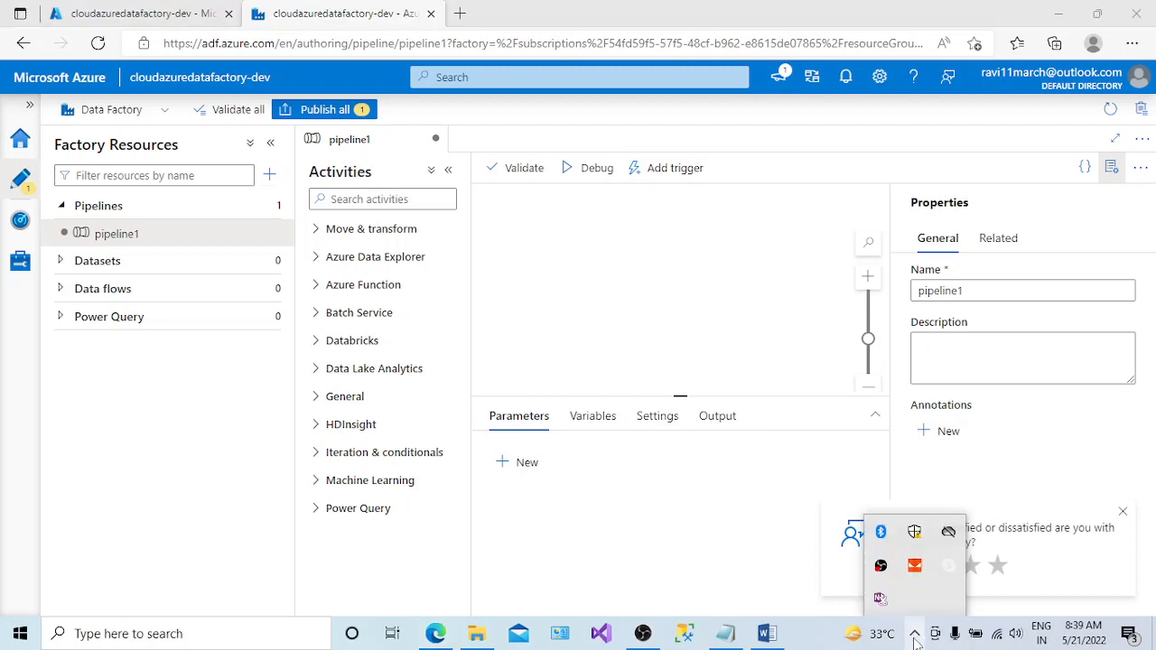